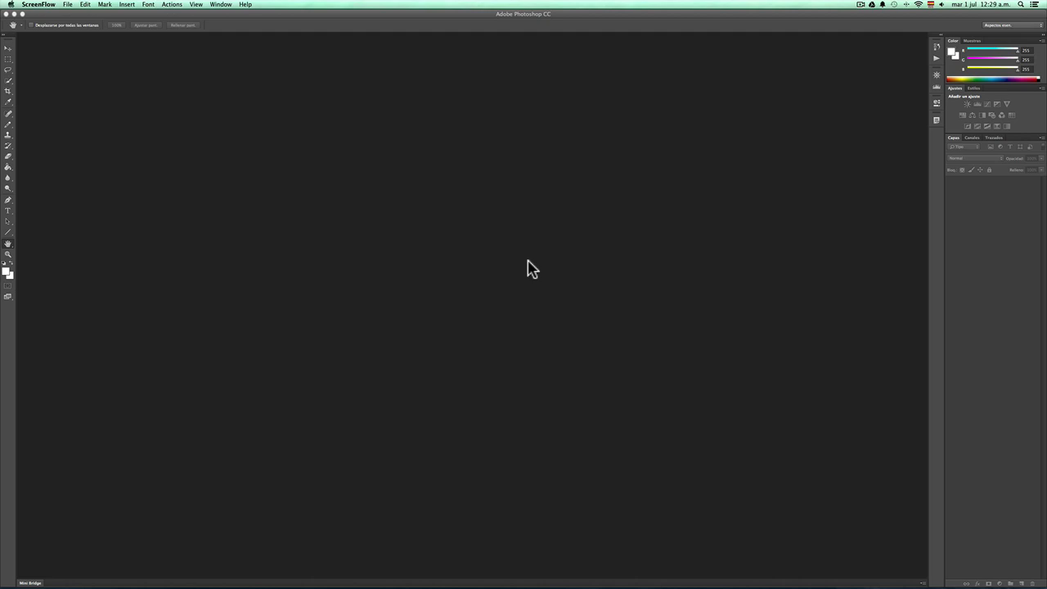
# Open Photoshop's Preferencias on the Generales page from the Photoshop menu
pyautogui.click(129, 25)
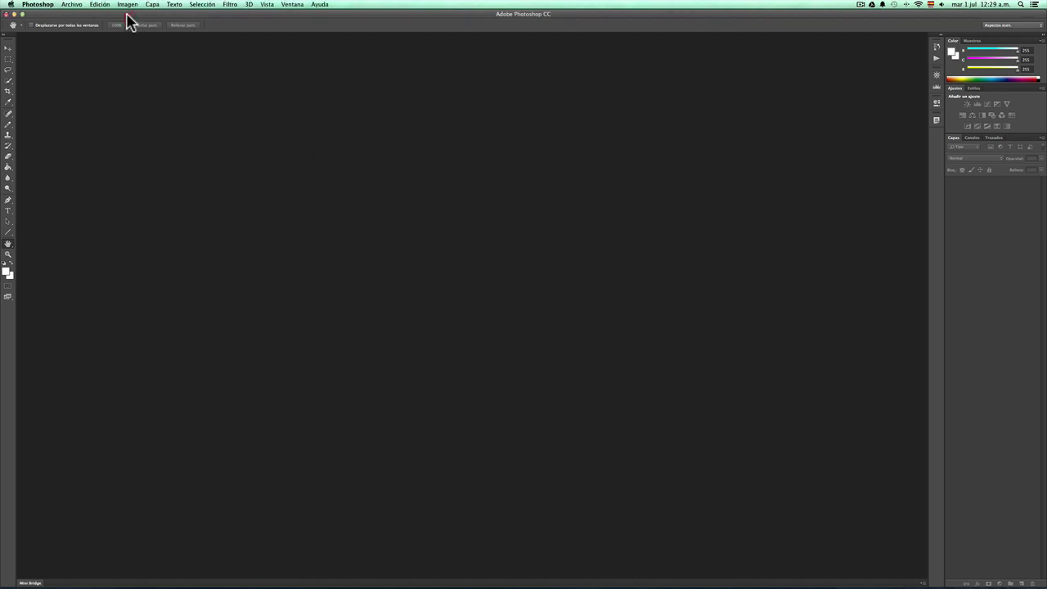
pyautogui.click(36, 8)
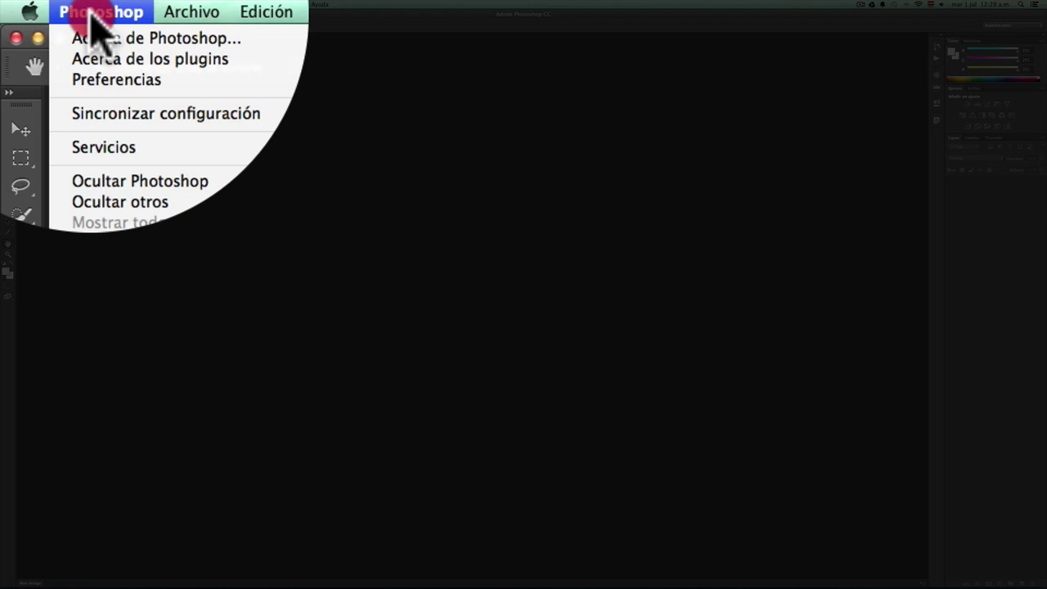
pyautogui.moveTo(74, 80)
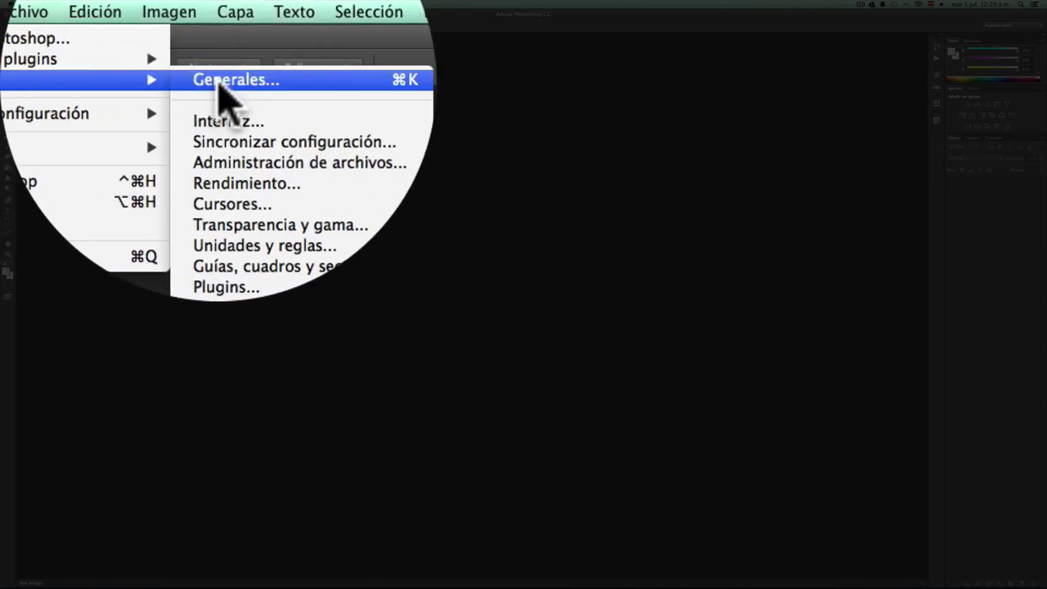
pyautogui.click(223, 92)
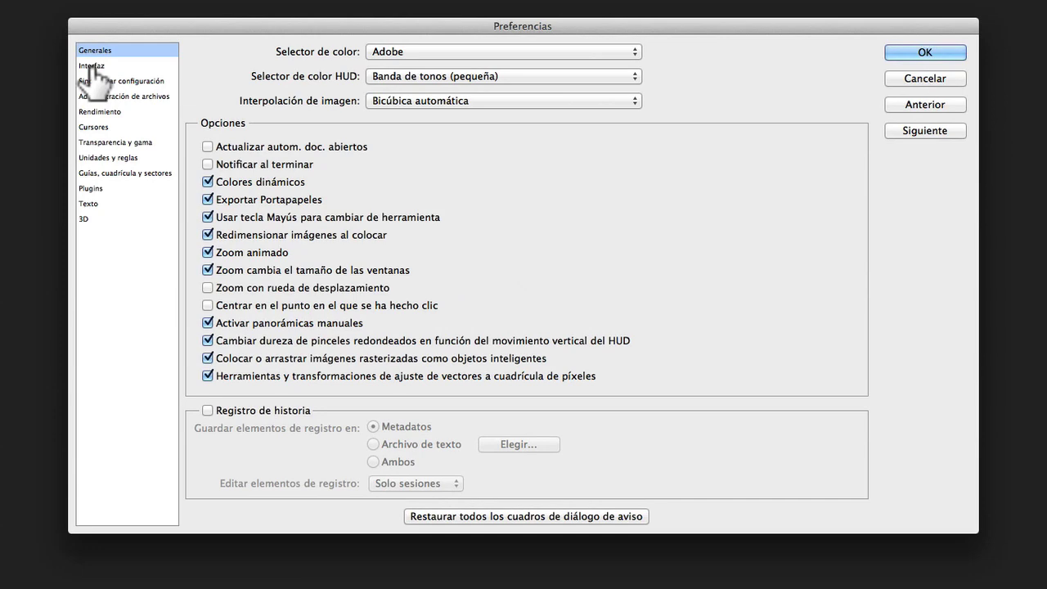
# Preview each Interfaz colour theme, settle on the second dark grey one, and confirm with OK
pyautogui.click(93, 67)
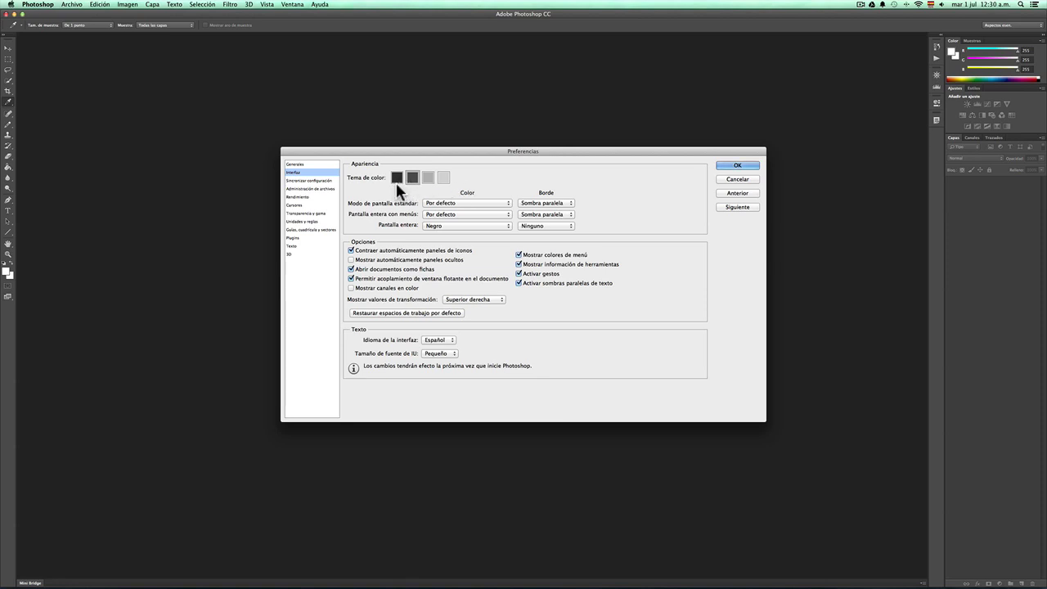
pyautogui.click(398, 176)
pyautogui.click(397, 177)
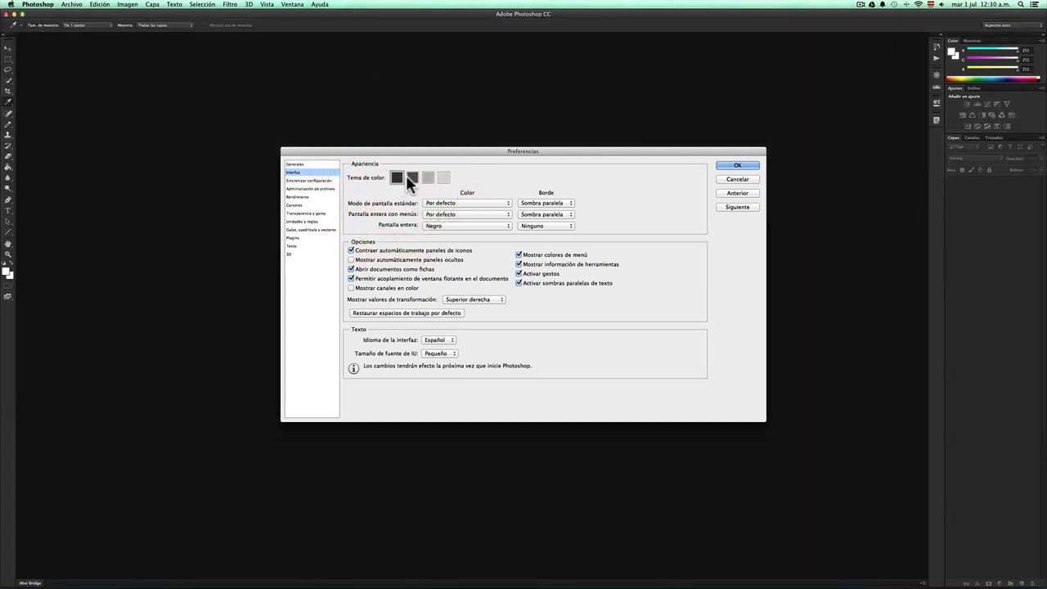
pyautogui.click(428, 178)
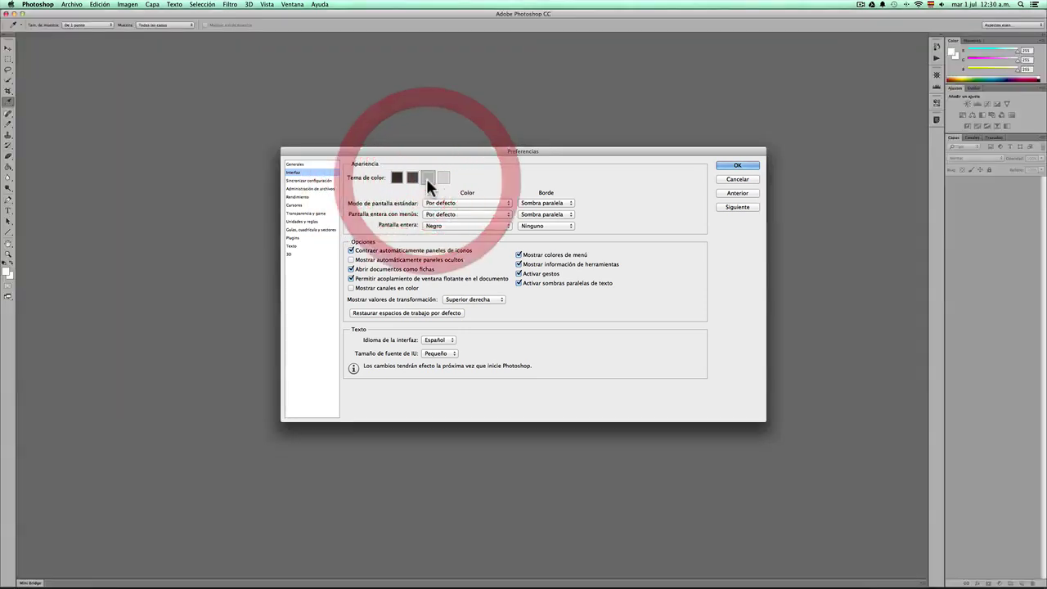
pyautogui.click(442, 179)
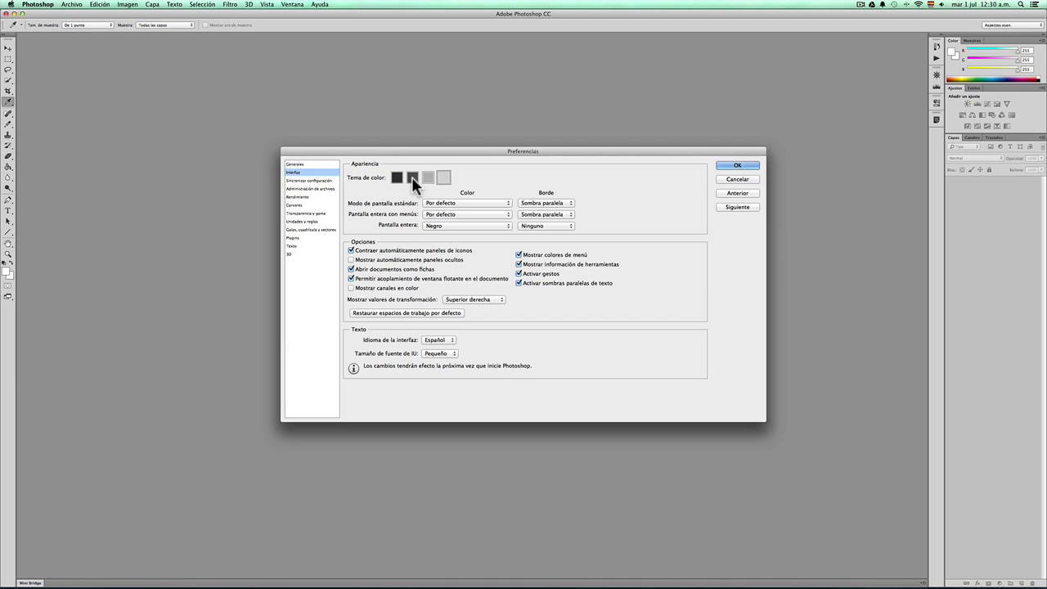
pyautogui.click(412, 177)
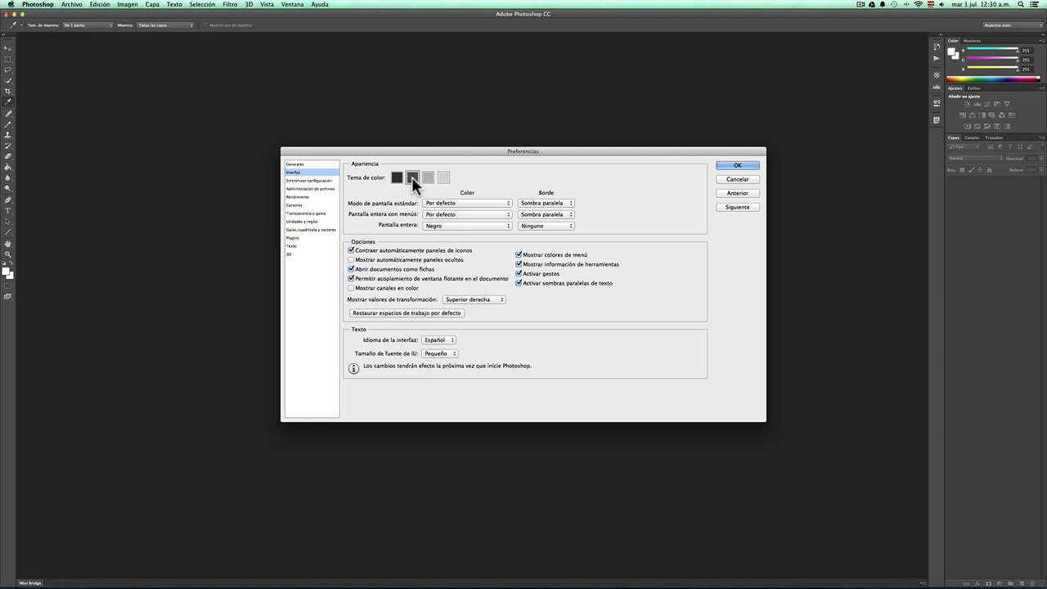
pyautogui.click(732, 168)
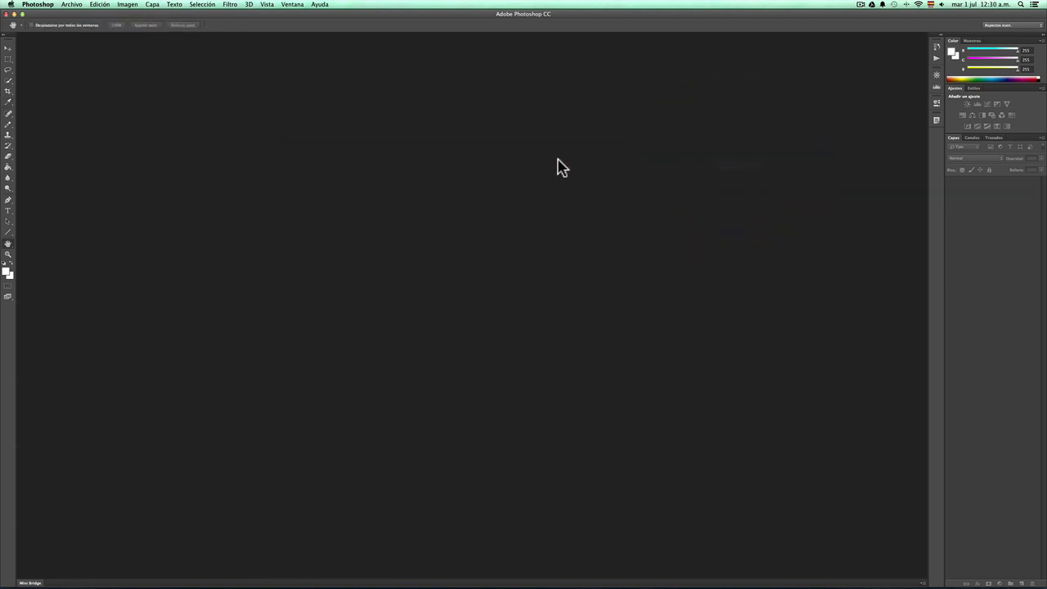
# Launch Adobe Bridge via Buscar en Bridge and open its Preferencias
pyautogui.click(39, 4)
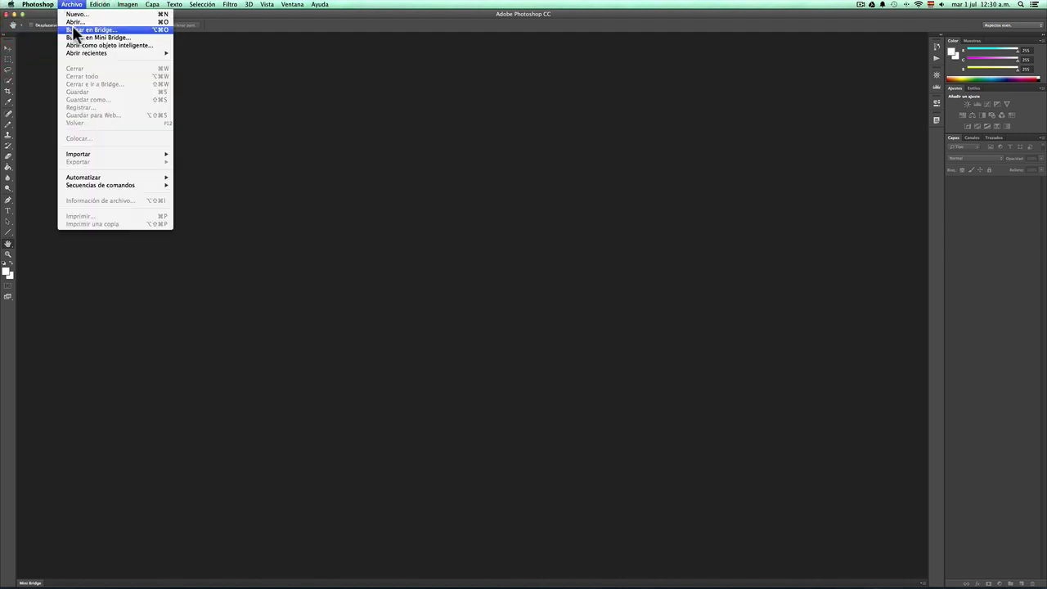
pyautogui.click(72, 30)
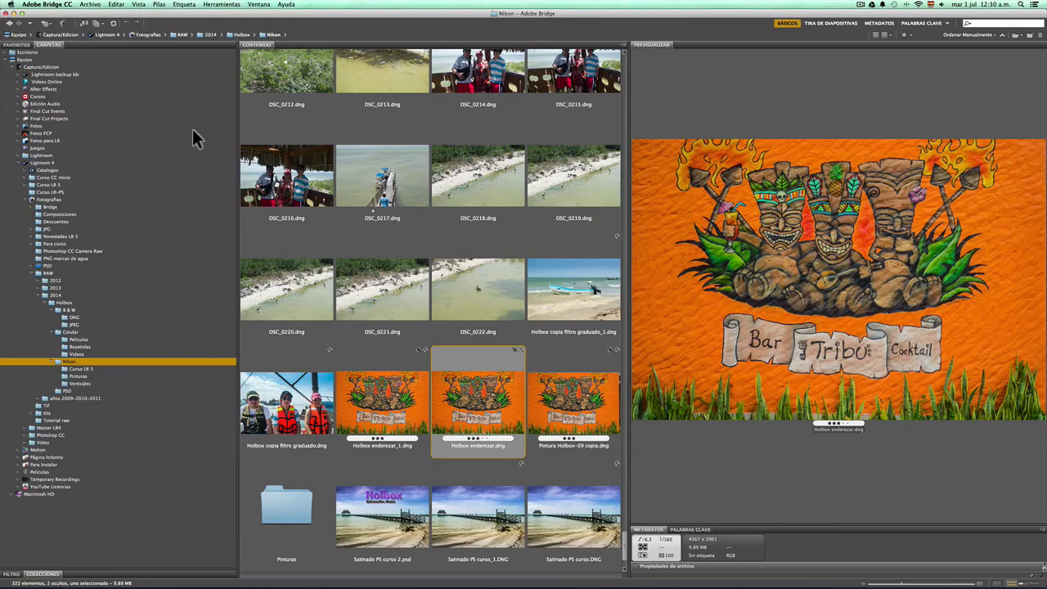
pyautogui.click(69, 6)
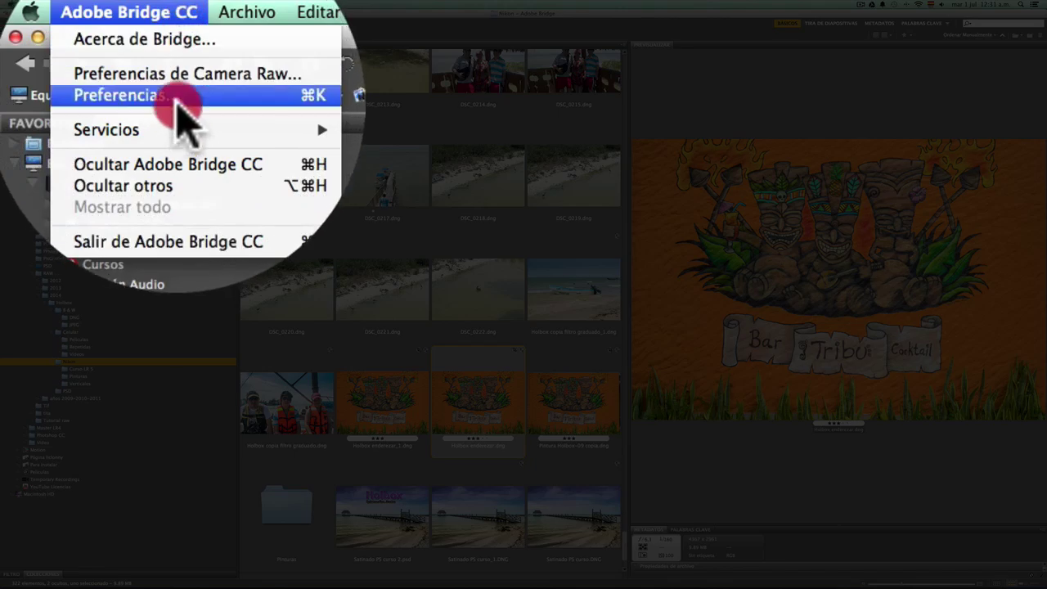
pyautogui.click(173, 97)
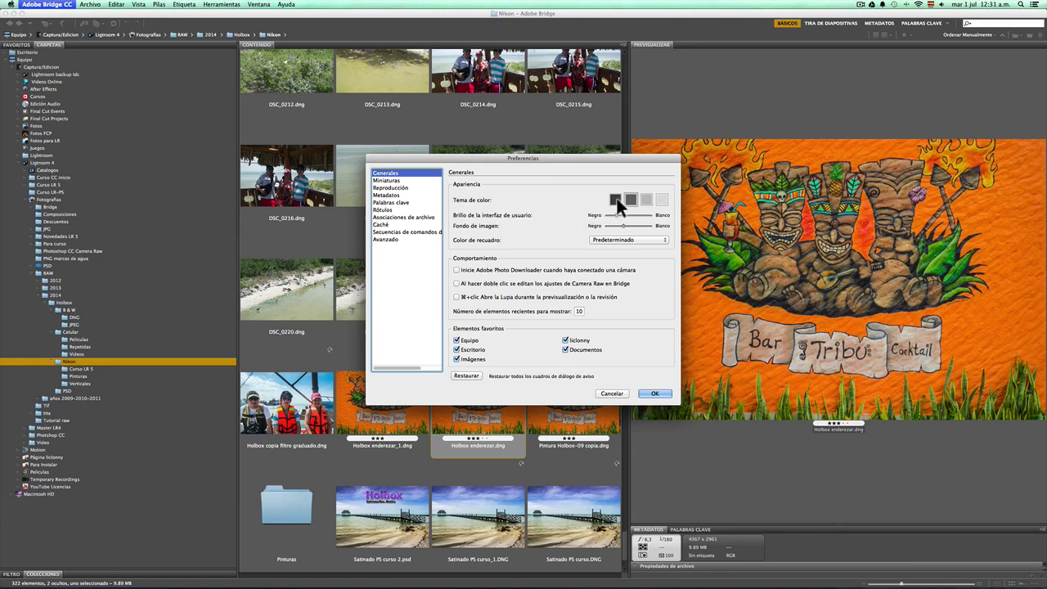
# Try all four Bridge colour themes, returning to the second dark grey one
pyautogui.click(615, 200)
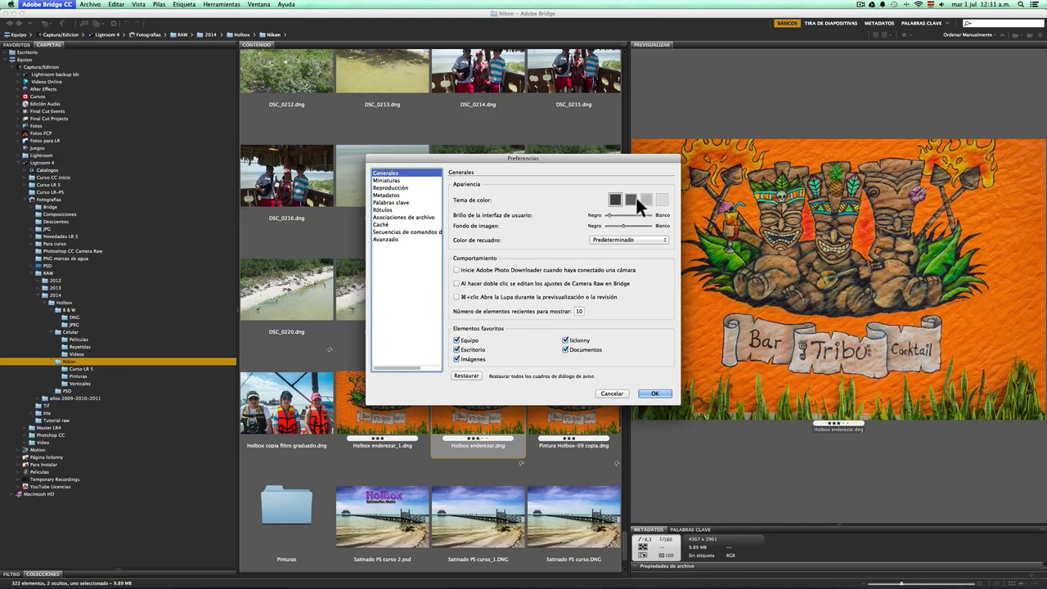
pyautogui.click(631, 199)
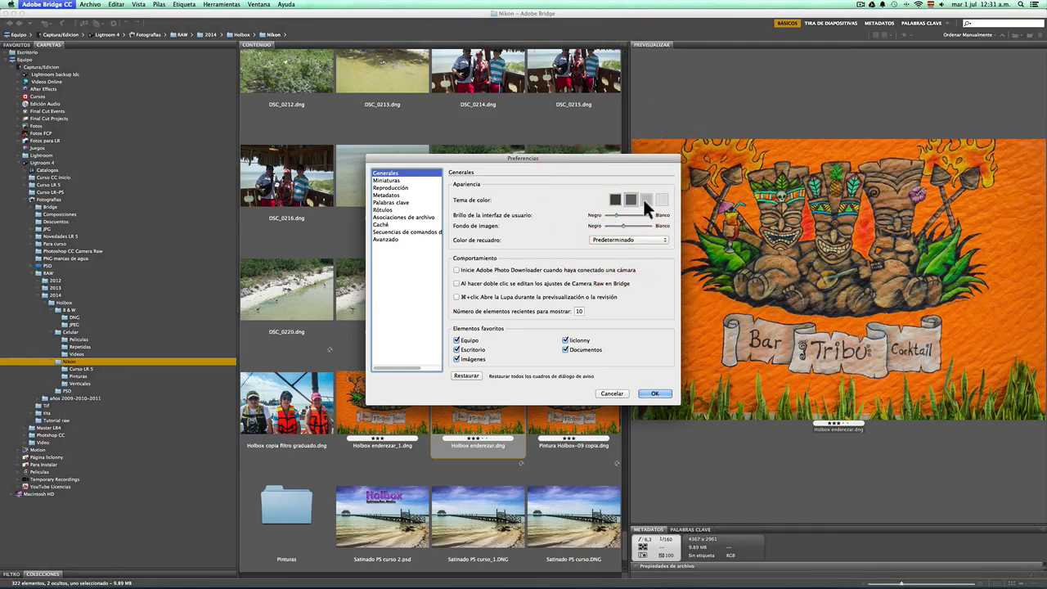
pyautogui.click(643, 199)
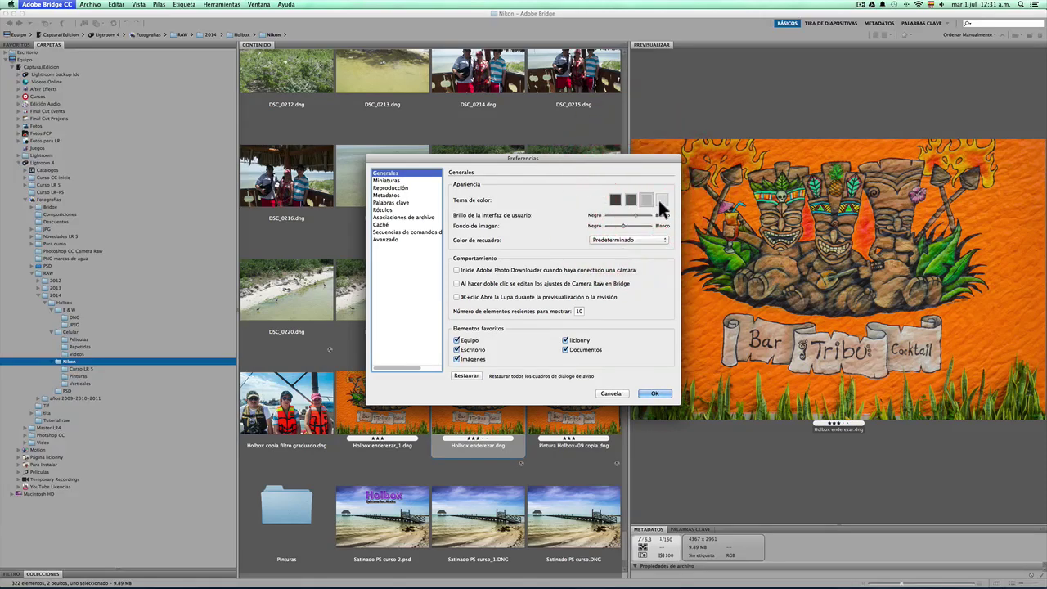
pyautogui.click(661, 200)
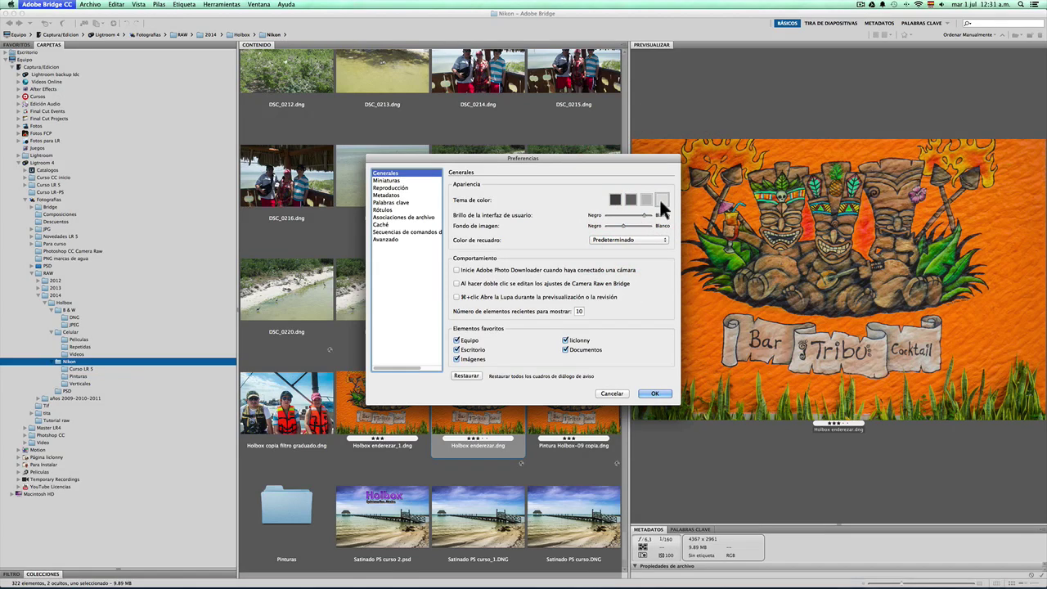
pyautogui.click(631, 199)
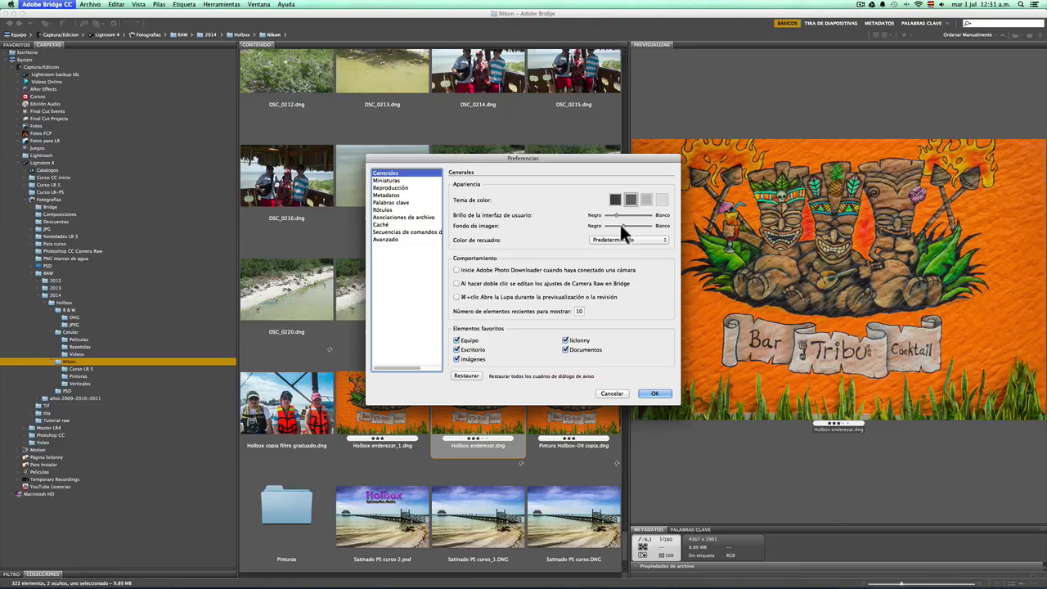
# Experiment with the Fondo de imagen and Brillo sliders, then reselect the second theme
pyautogui.click(620, 226)
pyautogui.moveTo(620, 226)
pyautogui.mouseDown()
pyautogui.moveTo(640, 227)
pyautogui.moveTo(628, 225)
pyautogui.mouseUp()
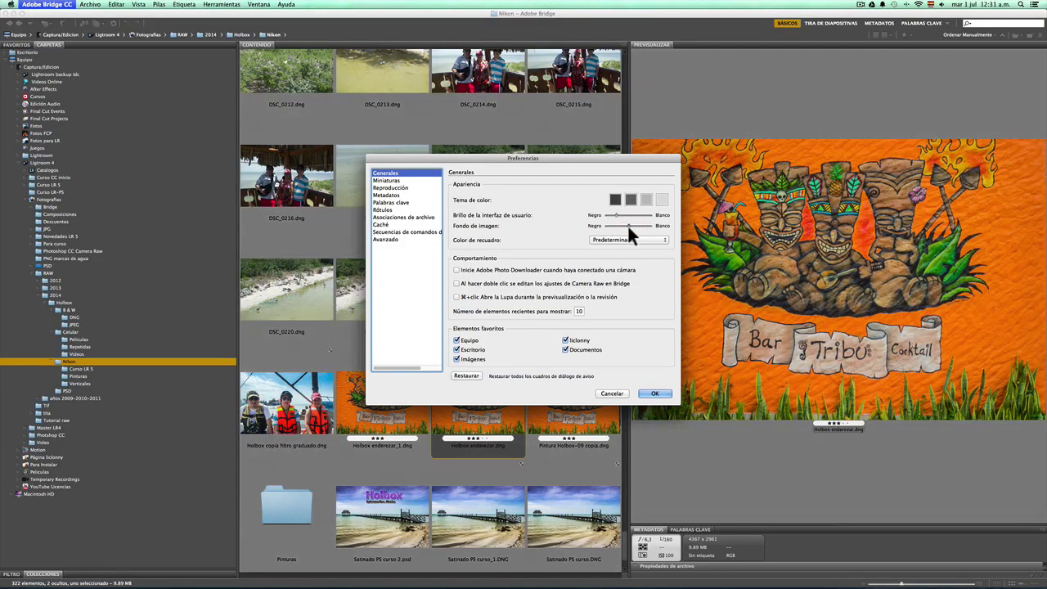
pyautogui.moveTo(577, 160); pyautogui.dragTo(244, 212)
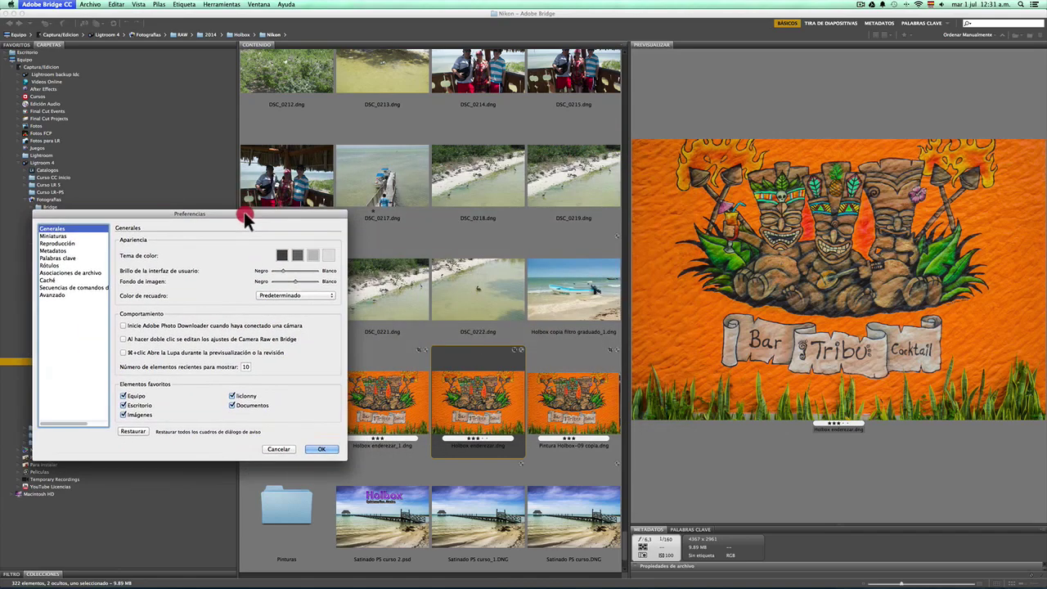
pyautogui.moveTo(296, 281)
pyautogui.mouseDown()
pyautogui.moveTo(312, 282)
pyautogui.moveTo(277, 282)
pyautogui.moveTo(299, 273)
pyautogui.mouseUp()
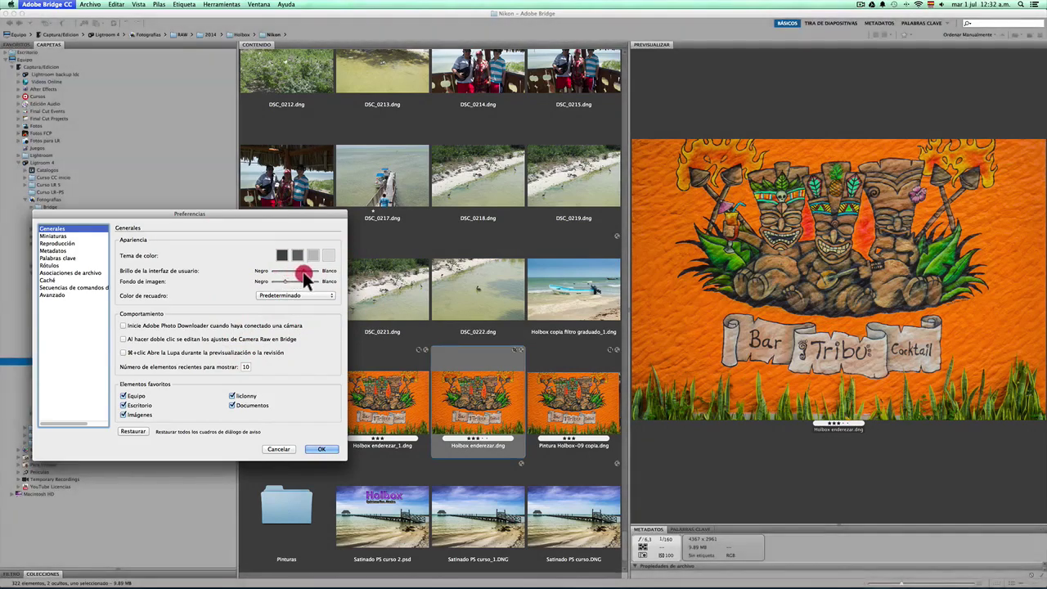
pyautogui.moveTo(231, 214); pyautogui.dragTo(451, 218)
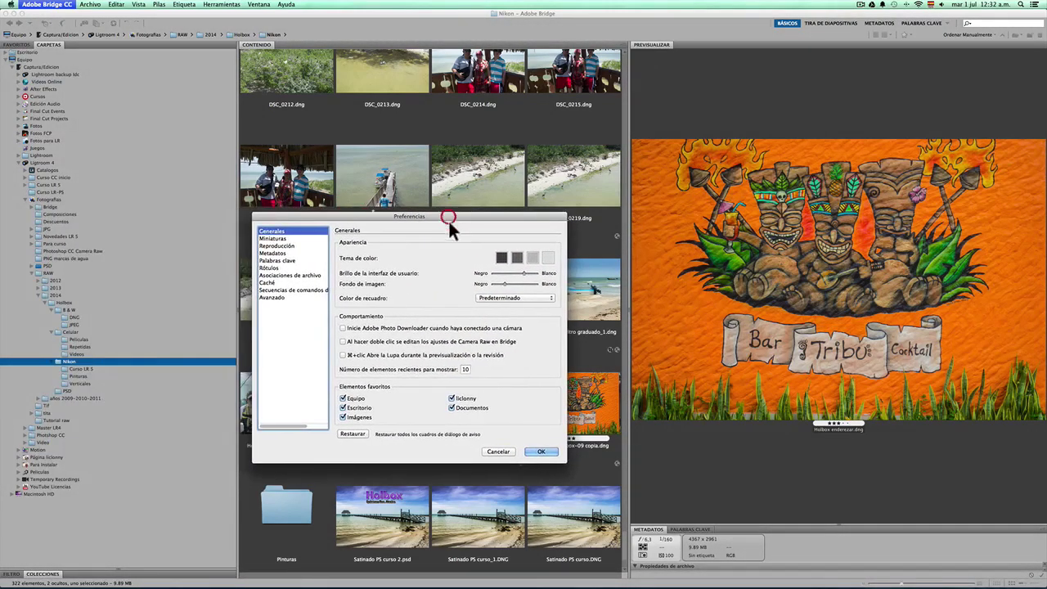
pyautogui.moveTo(523, 272)
pyautogui.mouseDown()
pyautogui.moveTo(532, 277)
pyautogui.moveTo(494, 276)
pyautogui.moveTo(518, 274)
pyautogui.moveTo(507, 274)
pyautogui.mouseUp()
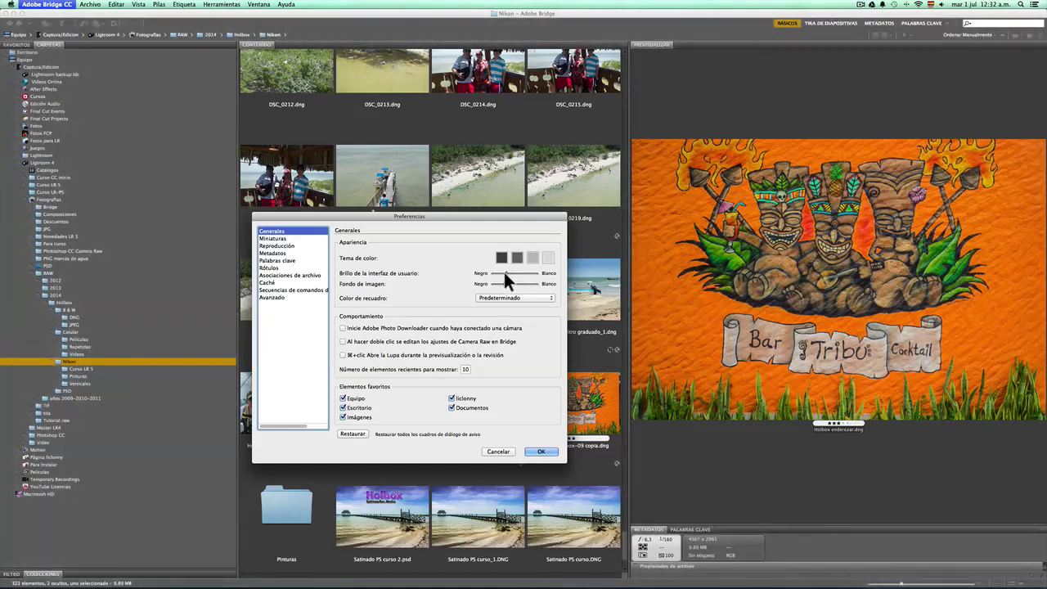
pyautogui.click(503, 273)
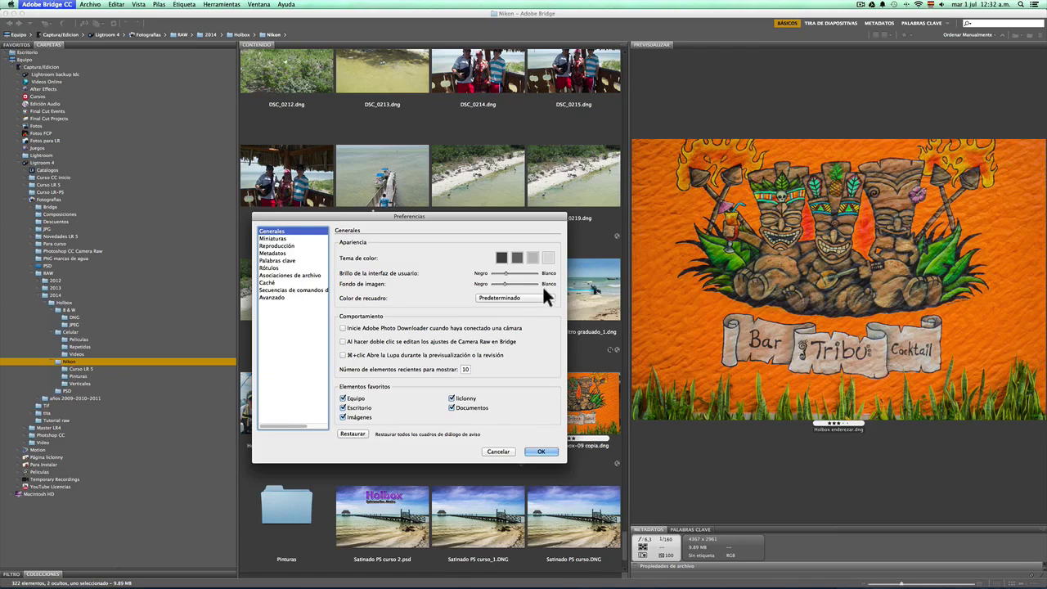
pyautogui.click(517, 259)
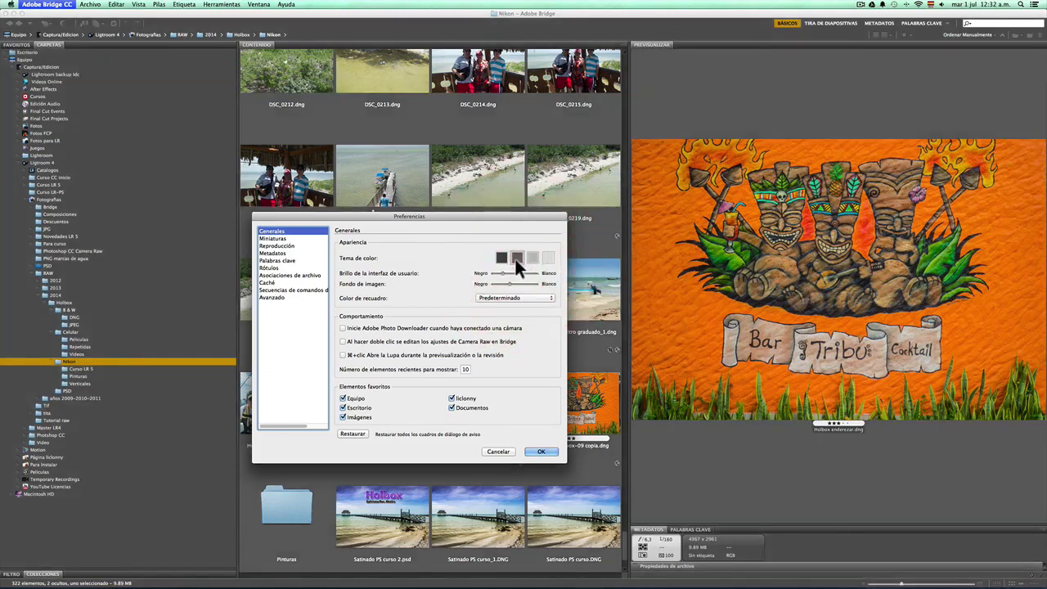
# Cancel Bridge preferences, then open Holbox enderezar.dng from Bridge through Camera Raw into Photoshop
pyautogui.click(498, 451)
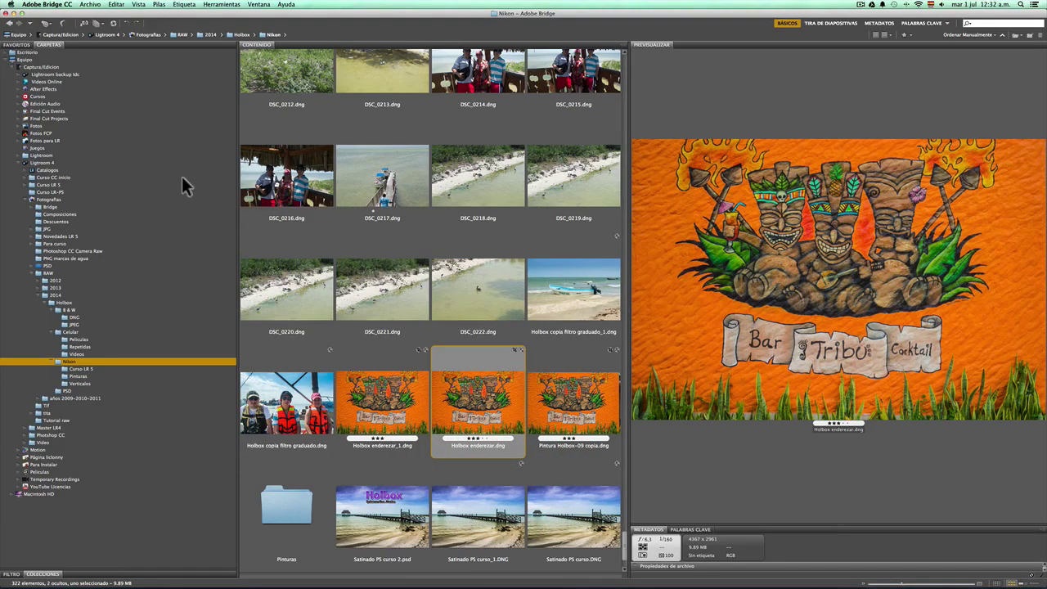
pyautogui.click(63, 26)
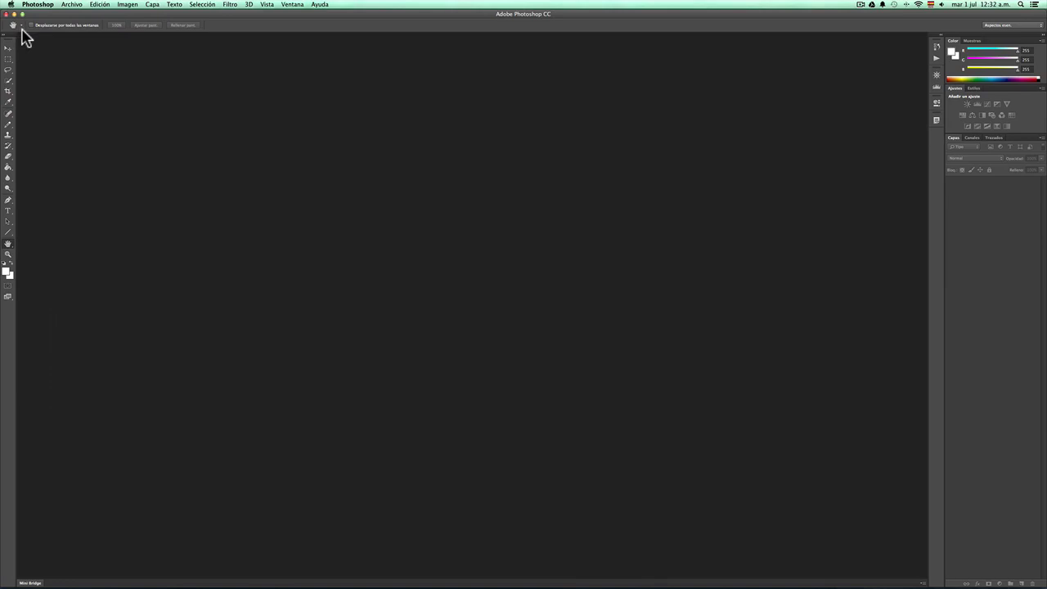
pyautogui.click(72, 4)
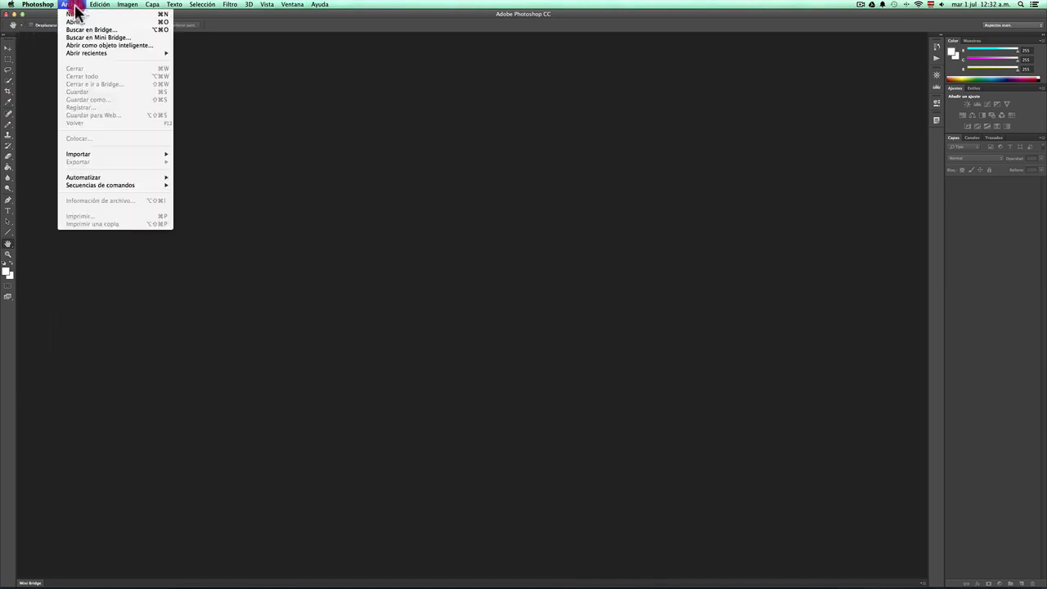
pyautogui.click(80, 30)
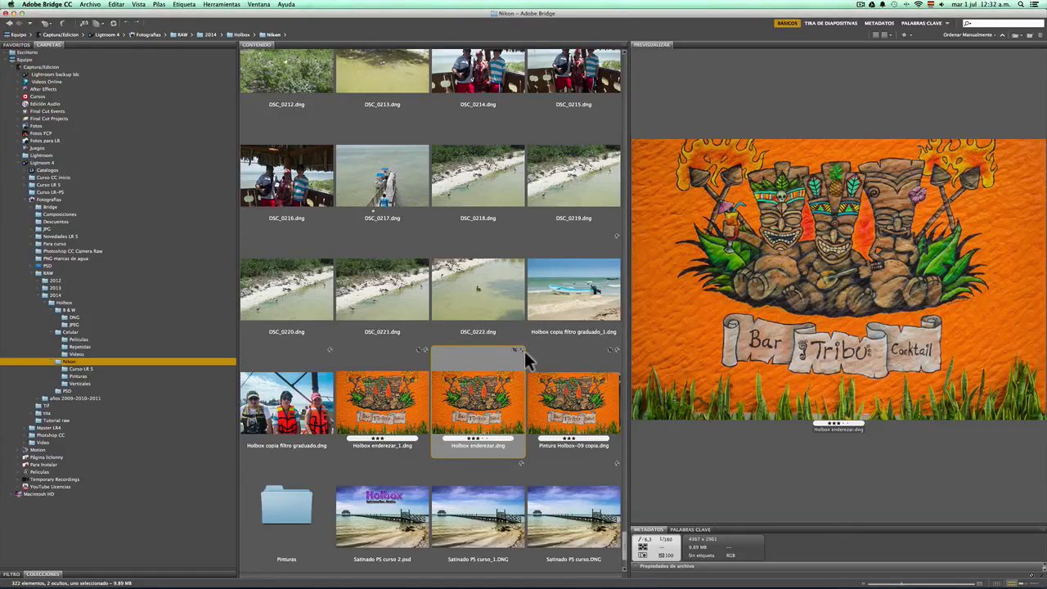
pyautogui.doubleClick(490, 424)
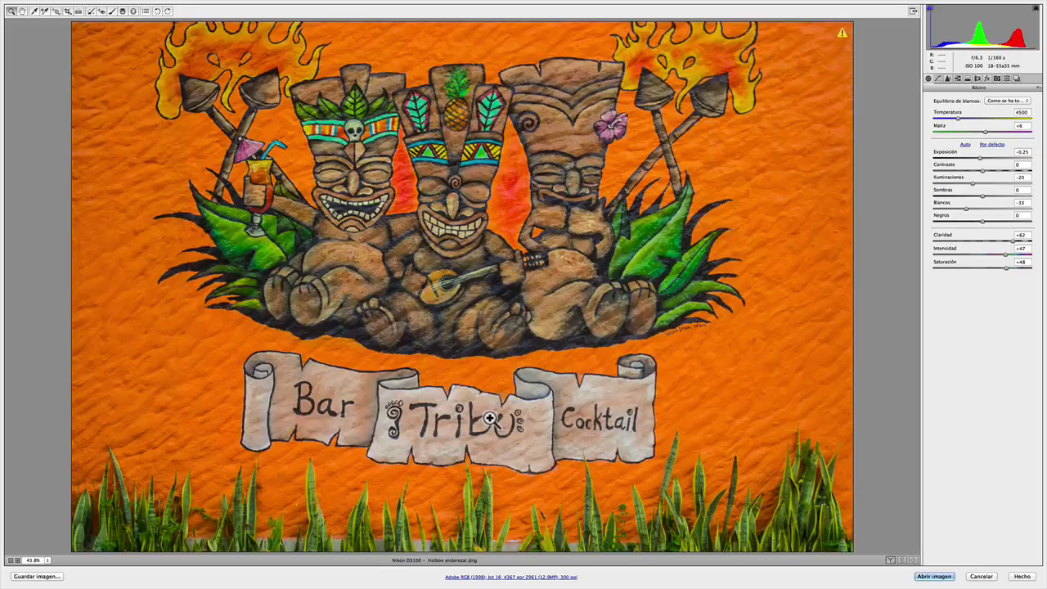
pyautogui.click(933, 576)
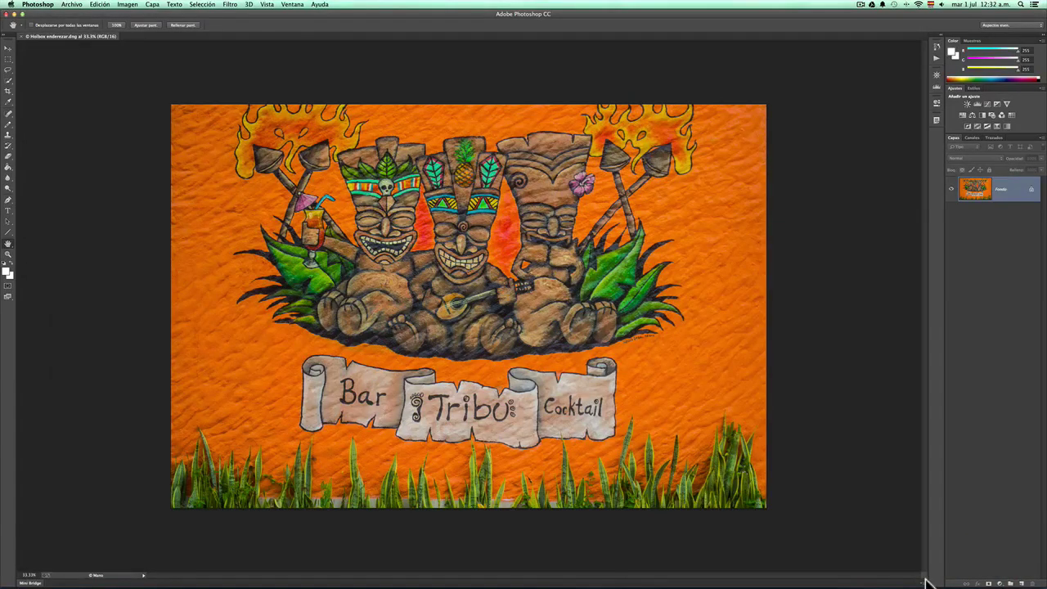
# Fit the photo to the window and try black, dark, medium and light grey pasteboards
pyautogui.doubleClick(7, 243)
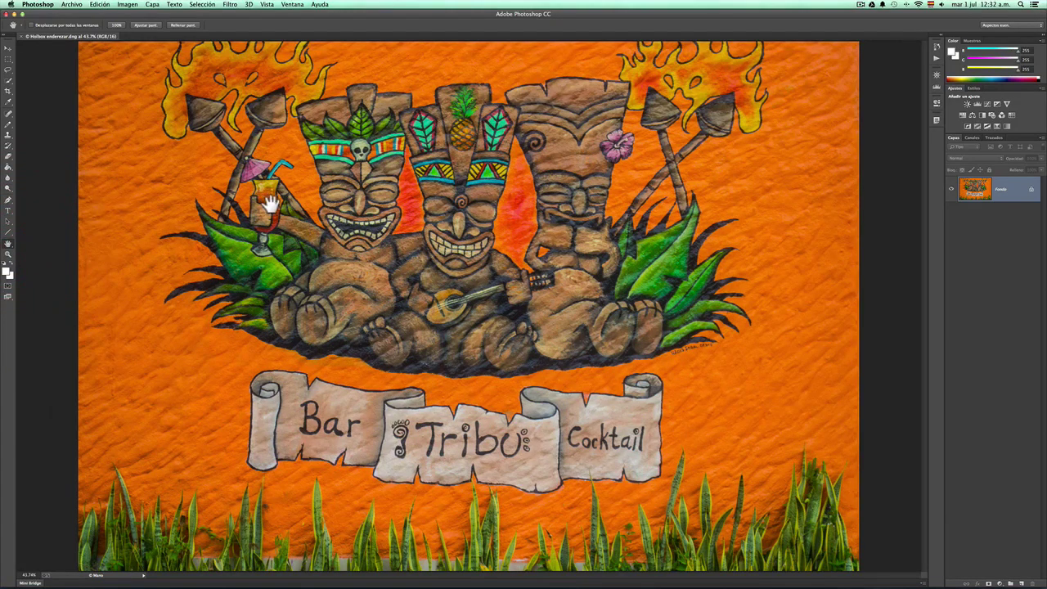
pyautogui.rightClick(45, 177)
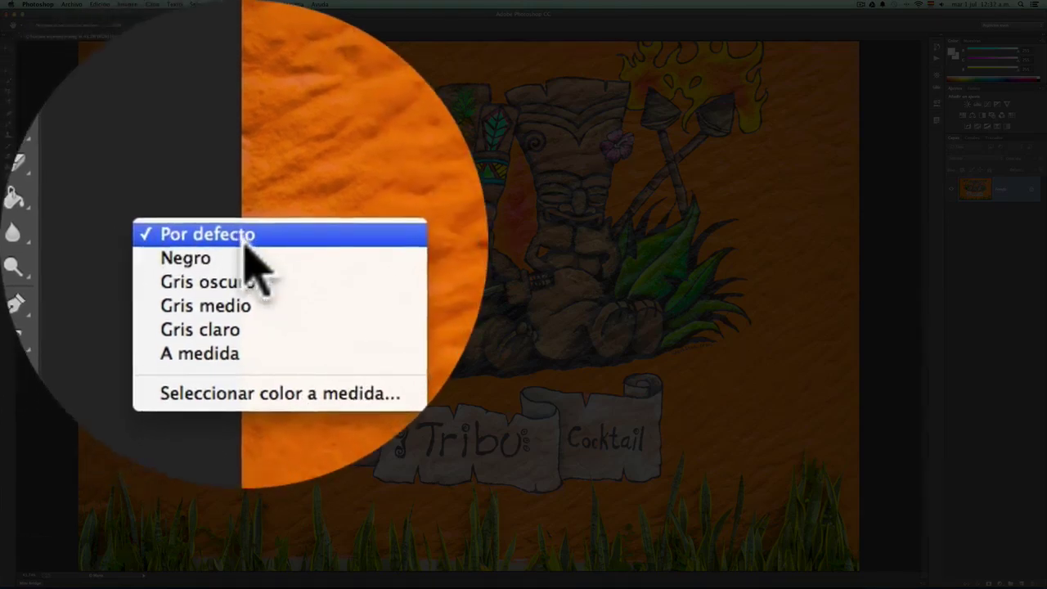
pyautogui.click(75, 187)
pyautogui.rightClick(52, 176)
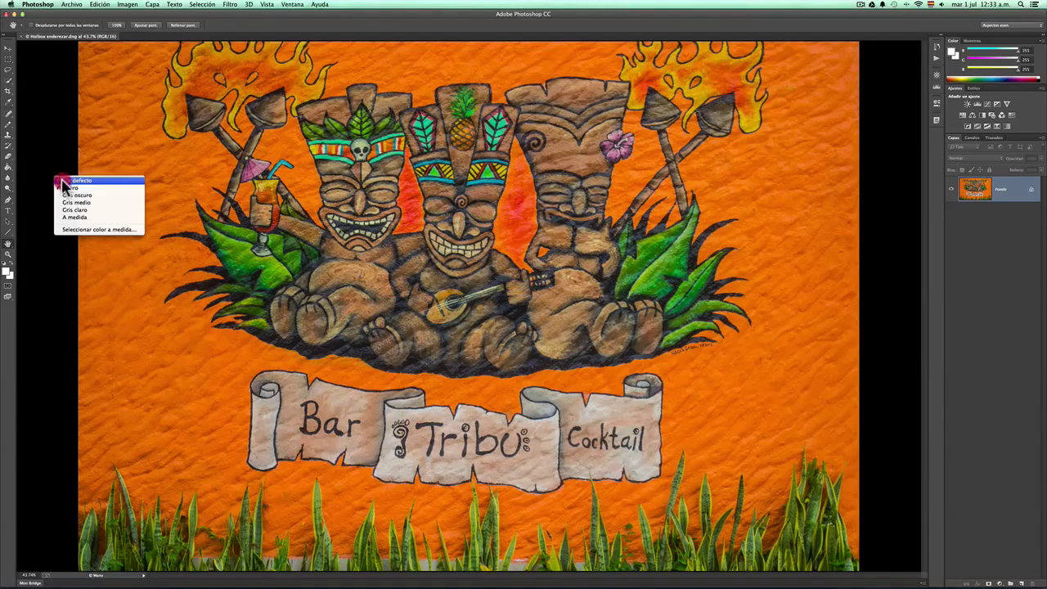
pyautogui.click(84, 197)
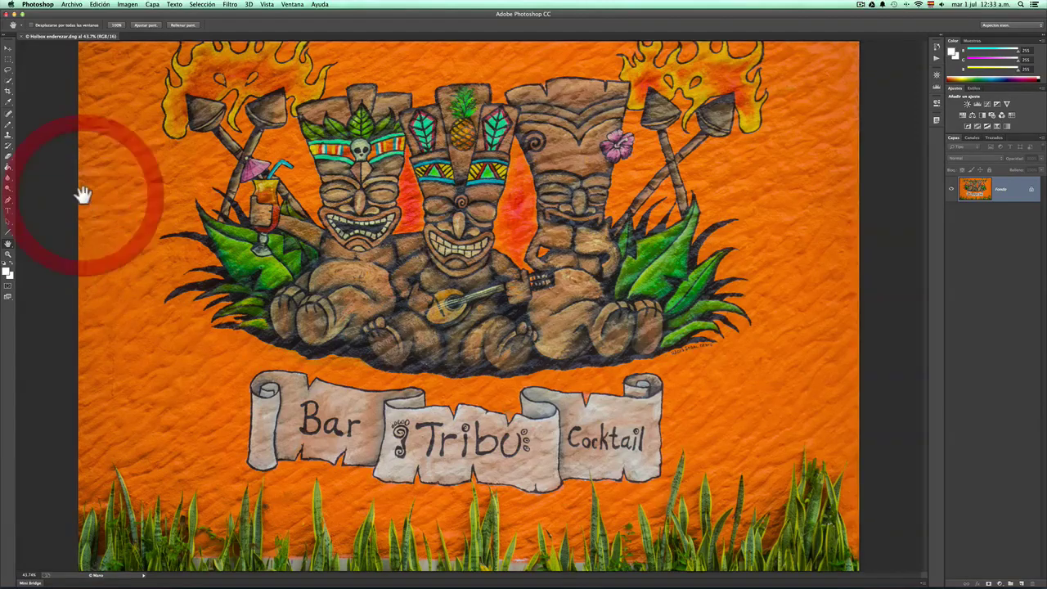
pyautogui.rightClick(64, 187)
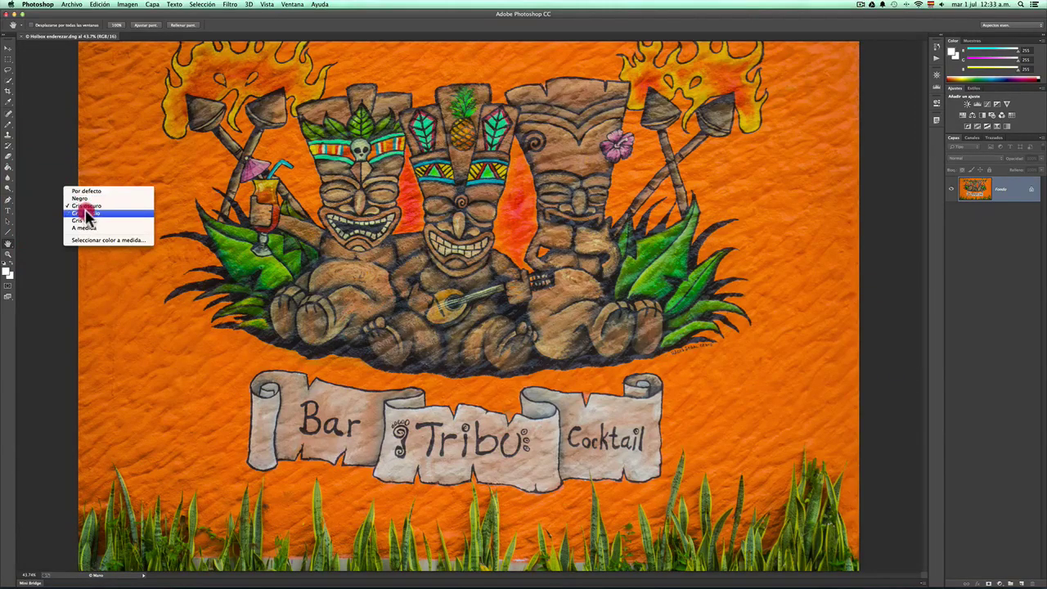
pyautogui.click(82, 212)
pyautogui.rightClick(49, 183)
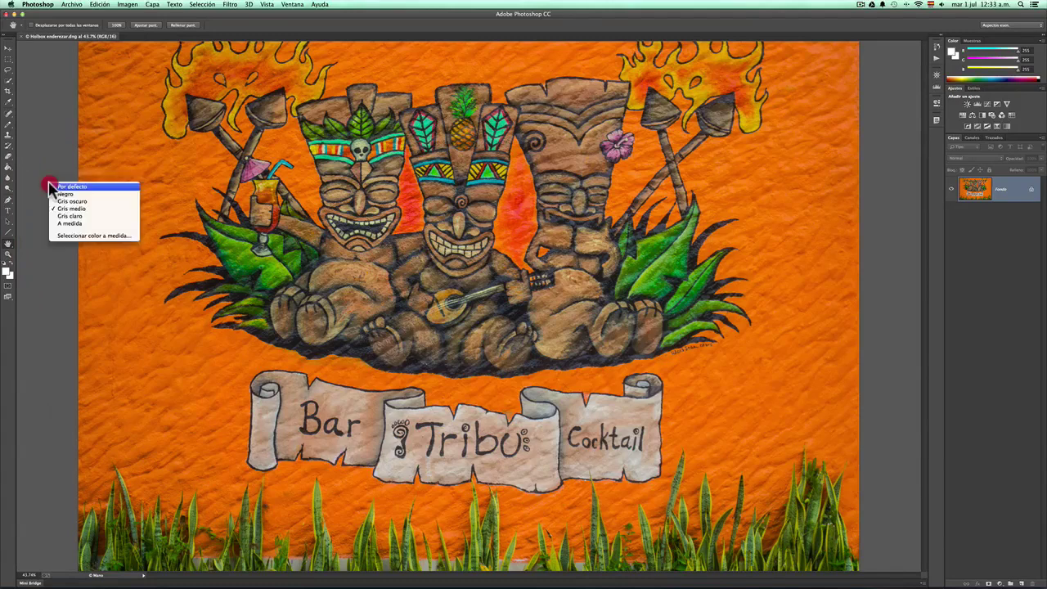
pyautogui.click(79, 217)
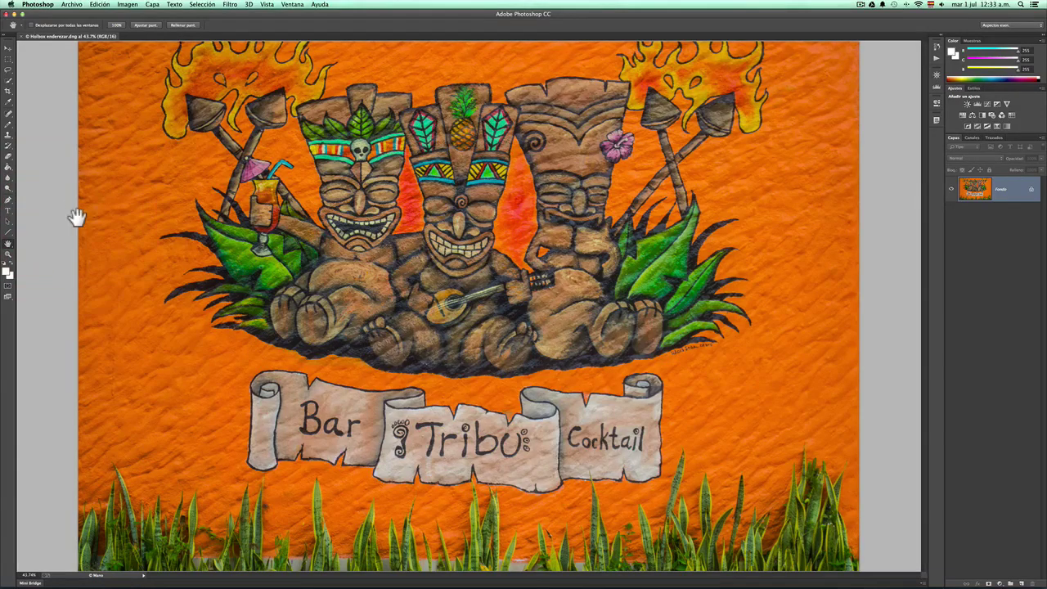
# Set the pasteboard to a custom saturated green colour
pyautogui.rightClick(63, 207)
pyautogui.click(85, 248)
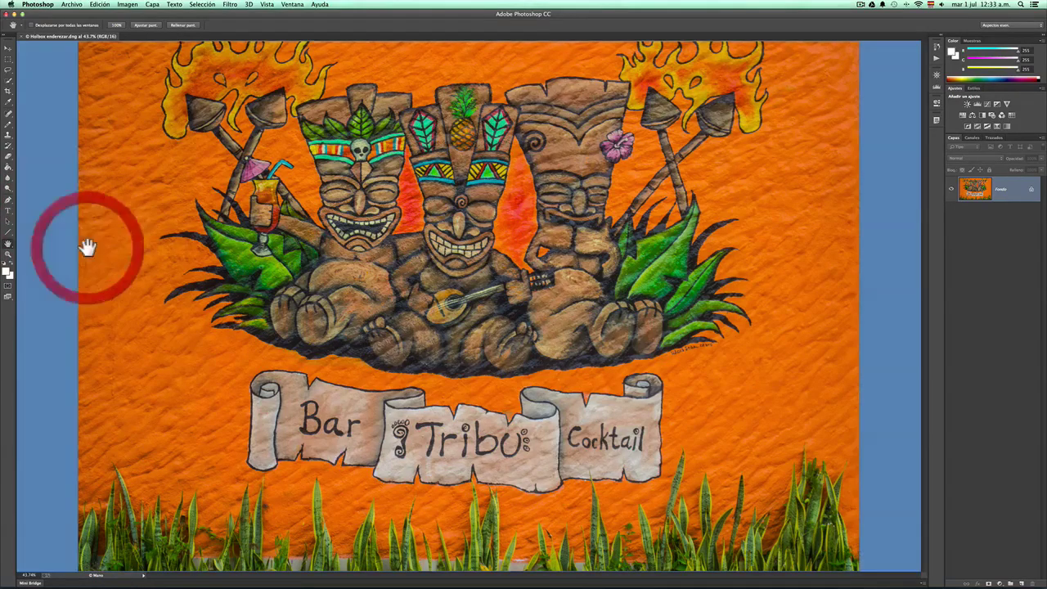
pyautogui.rightClick(58, 208)
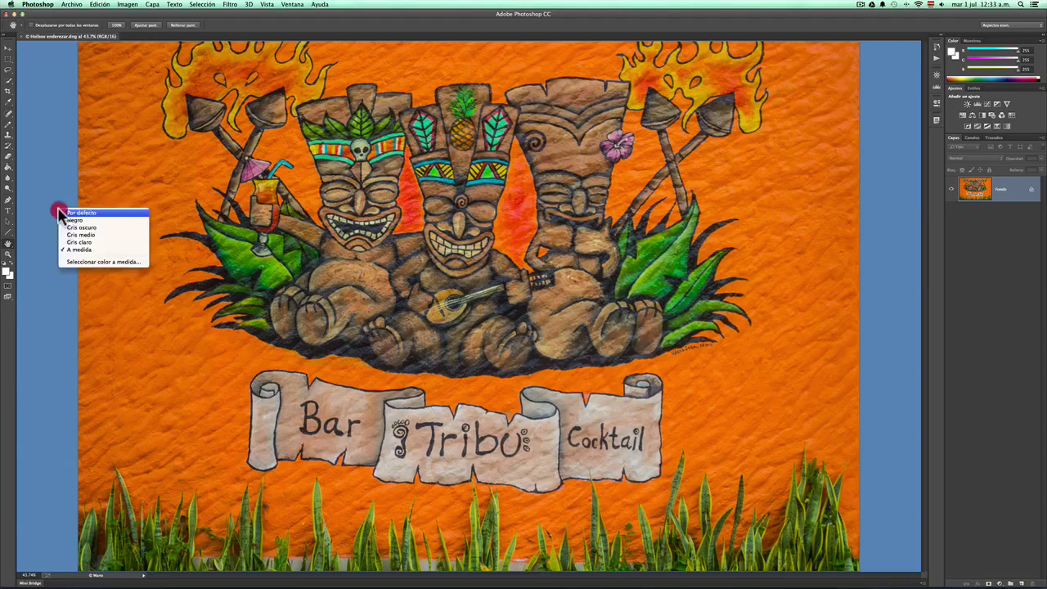
pyautogui.click(90, 262)
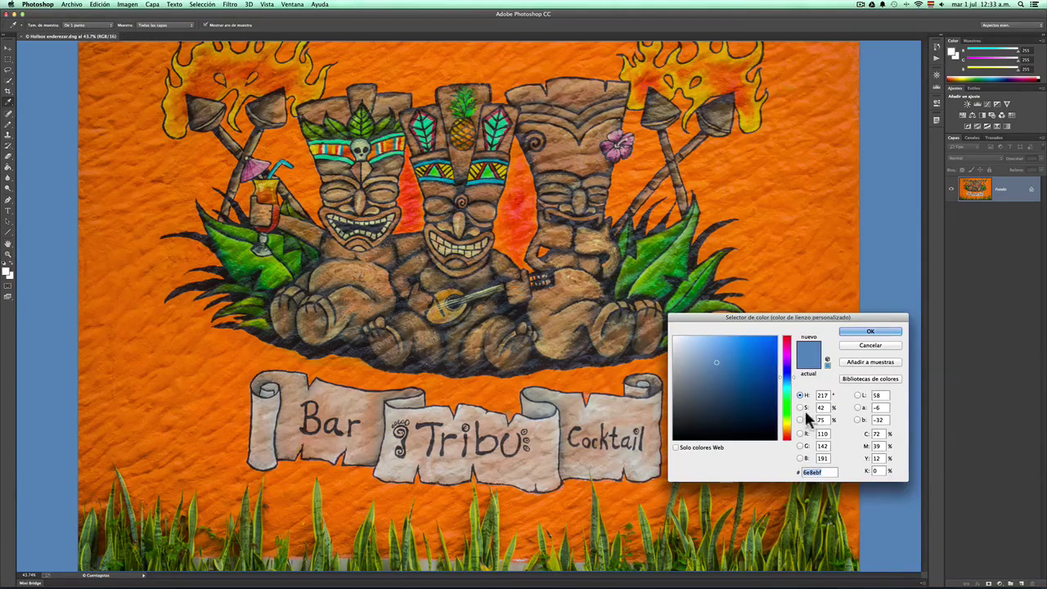
pyautogui.click(787, 398)
pyautogui.click(762, 353)
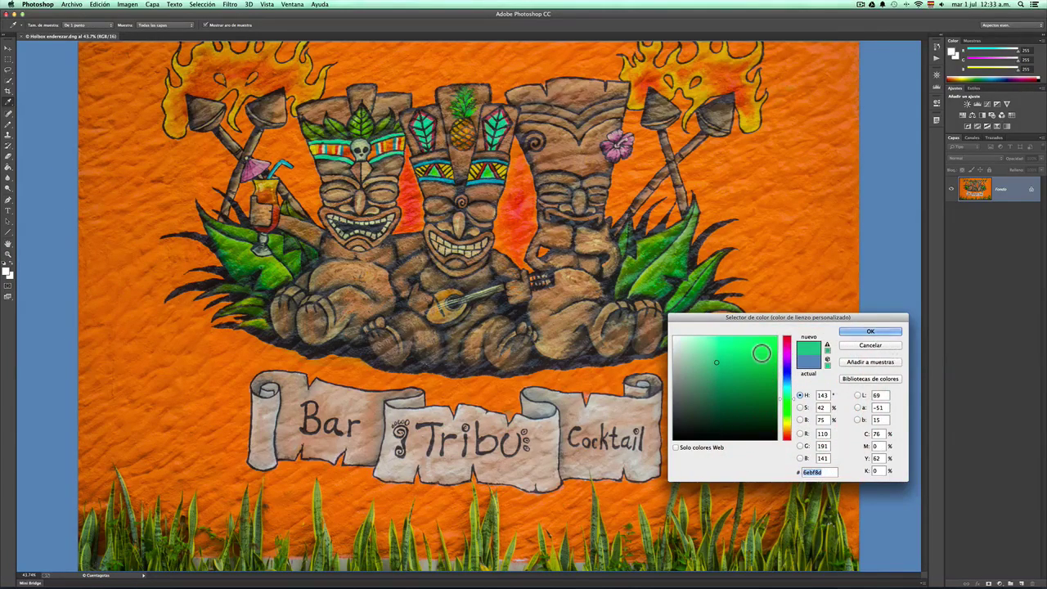
pyautogui.click(869, 332)
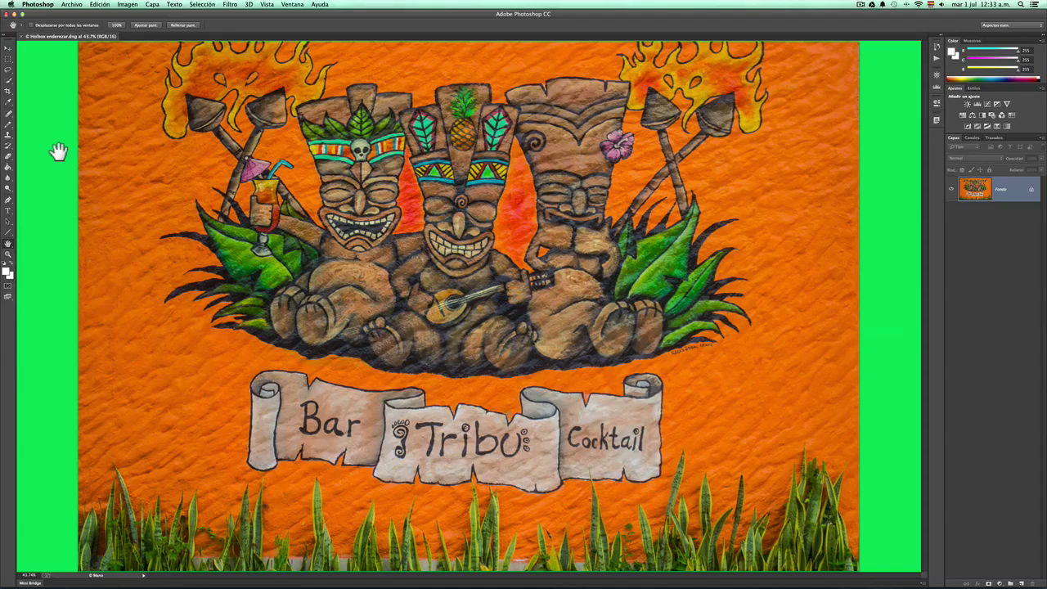
# Return the pasteboard colour to grey
pyautogui.click(37, 4)
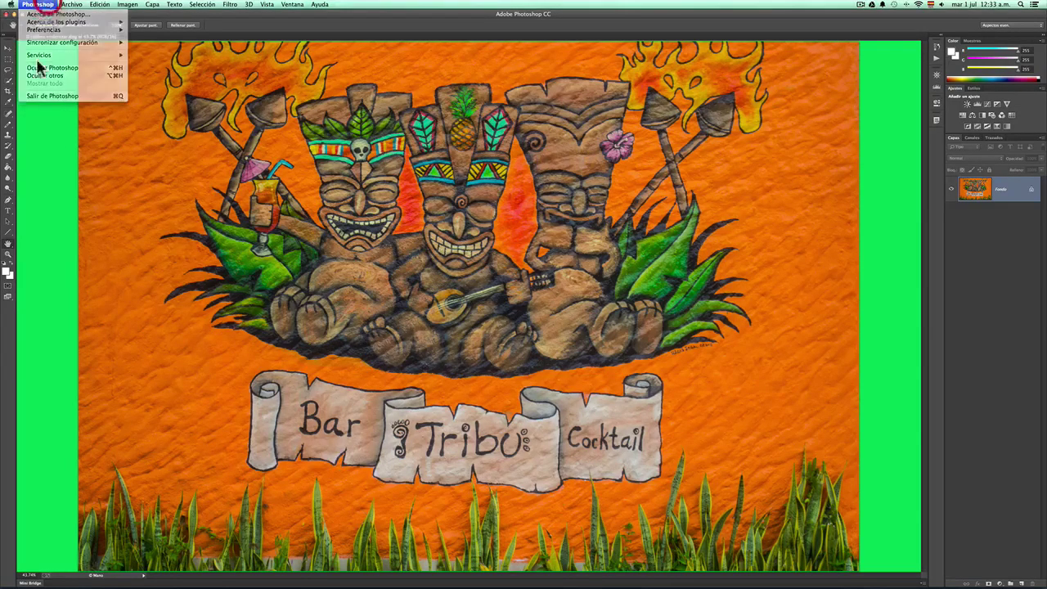
pyautogui.rightClick(47, 162)
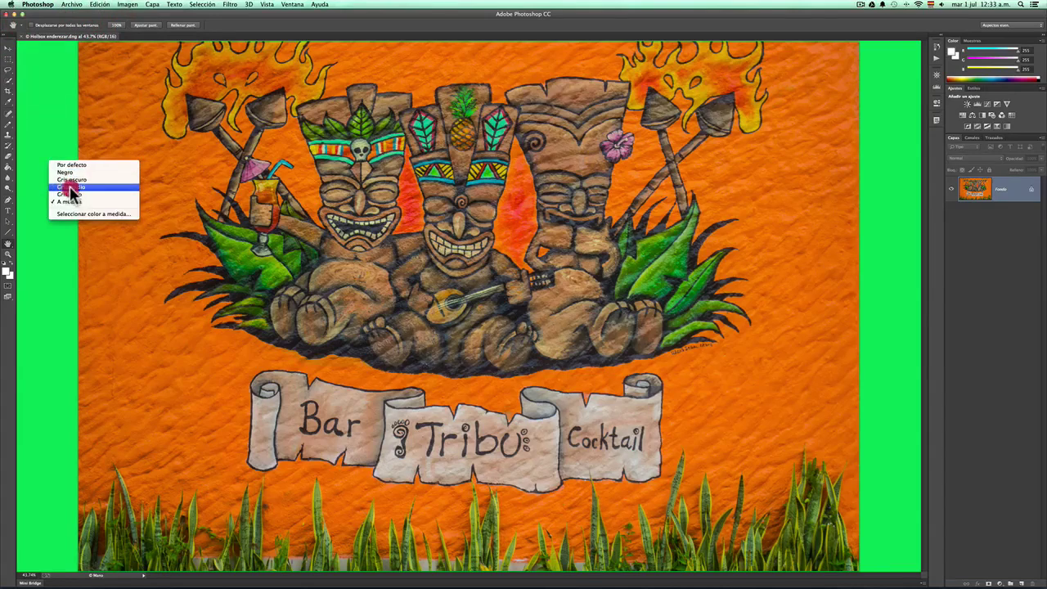
pyautogui.click(100, 166)
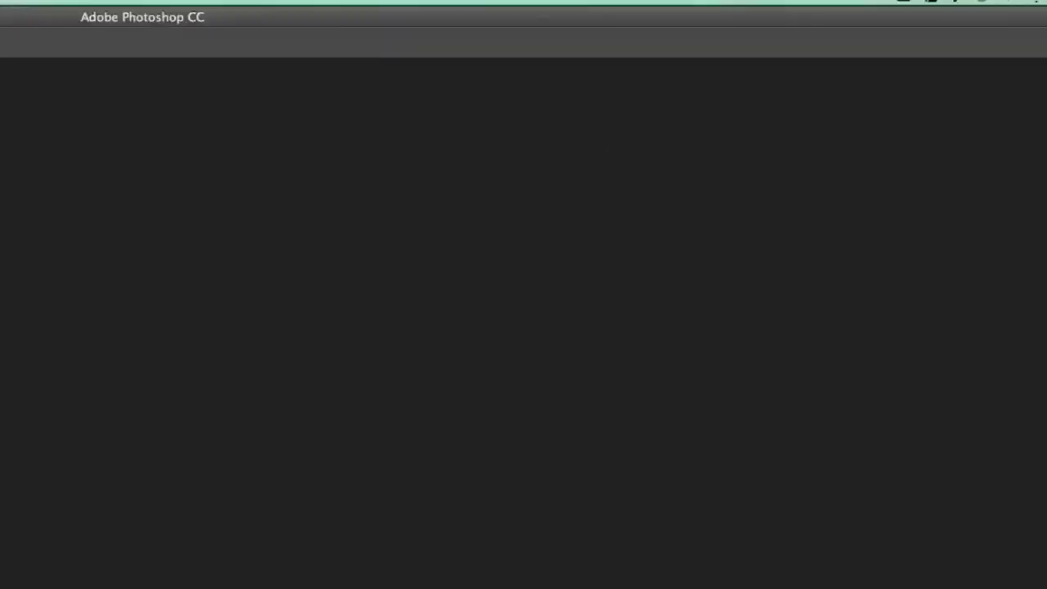
# Display the Ventana menu's panel list, with Ajustes, Capas and Color checked
pyautogui.click(285, 8)
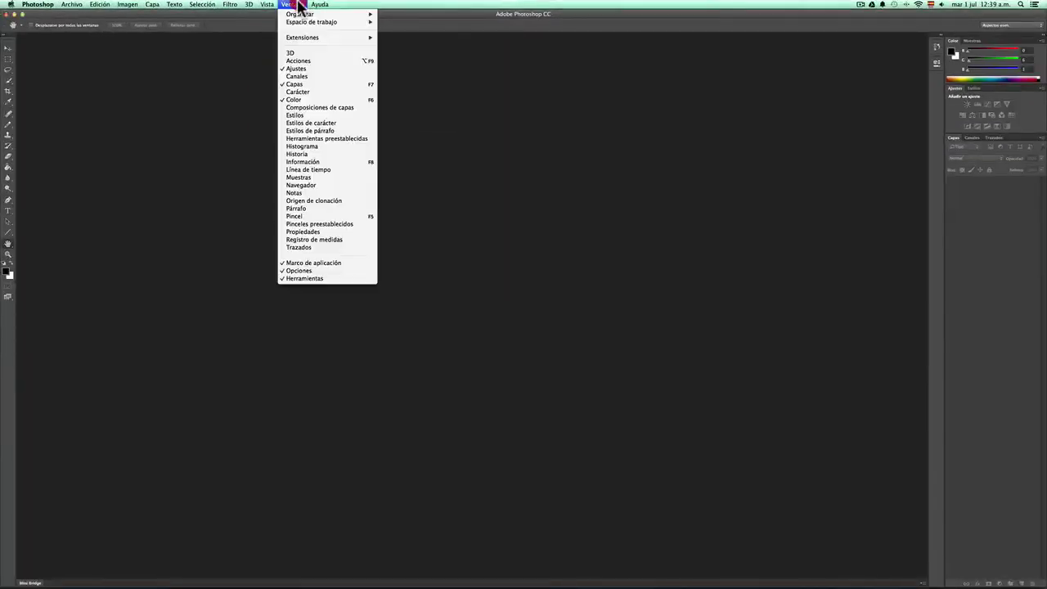
pyautogui.click(300, 7)
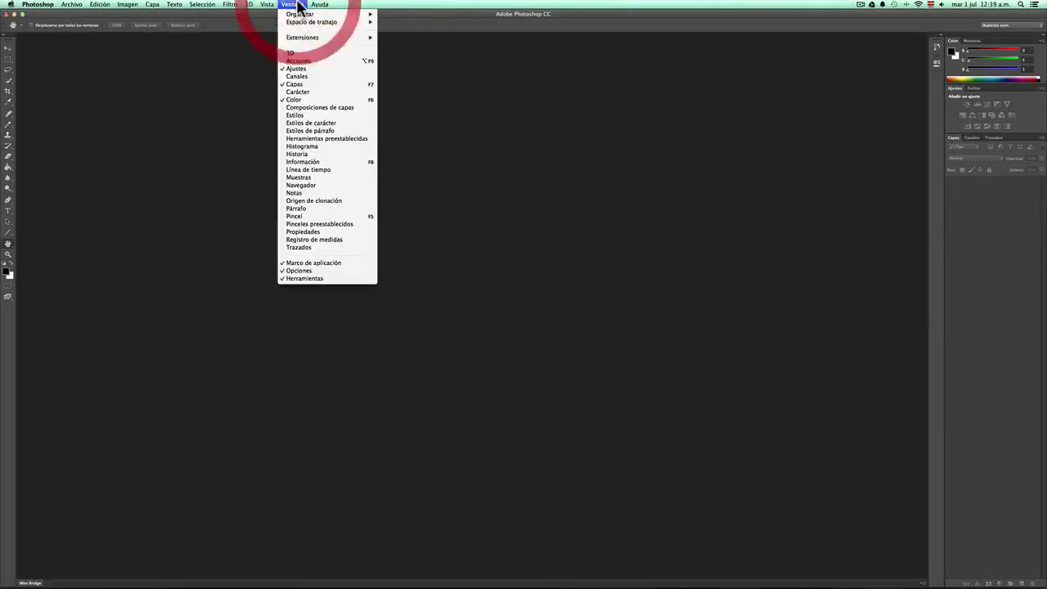
pyautogui.click(297, 7)
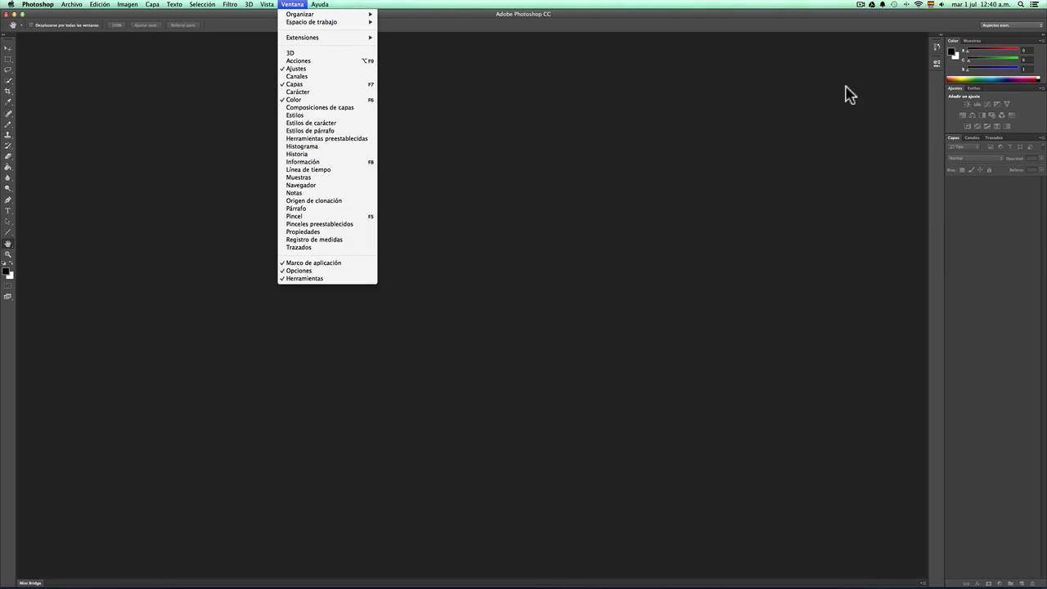
# Show the Estilos panel, then switch the group back to Ajustes
pyautogui.click(326, 116)
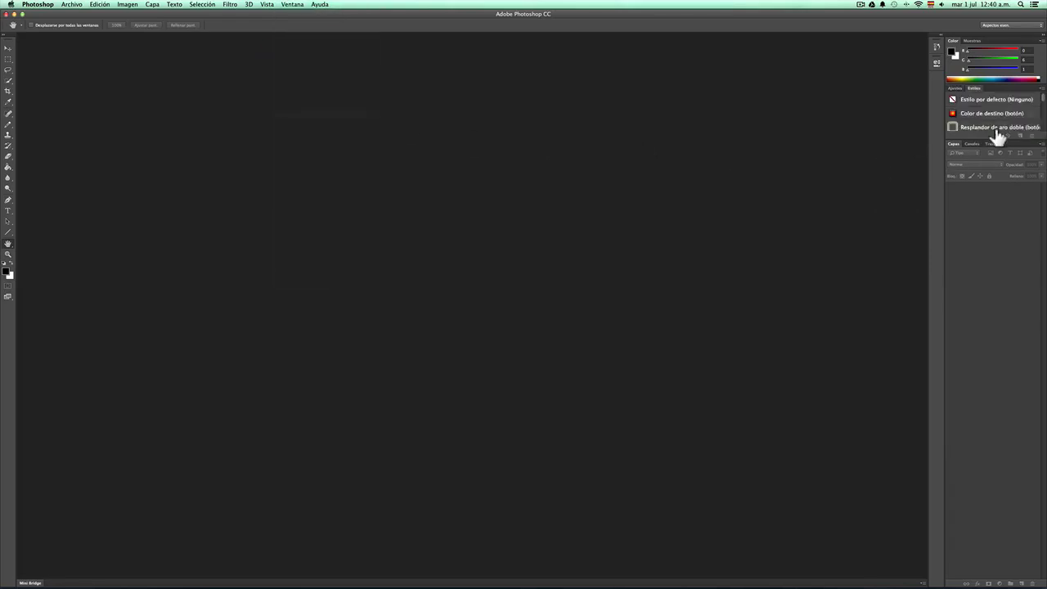
pyautogui.moveTo(1043, 98); pyautogui.dragTo(1044, 108)
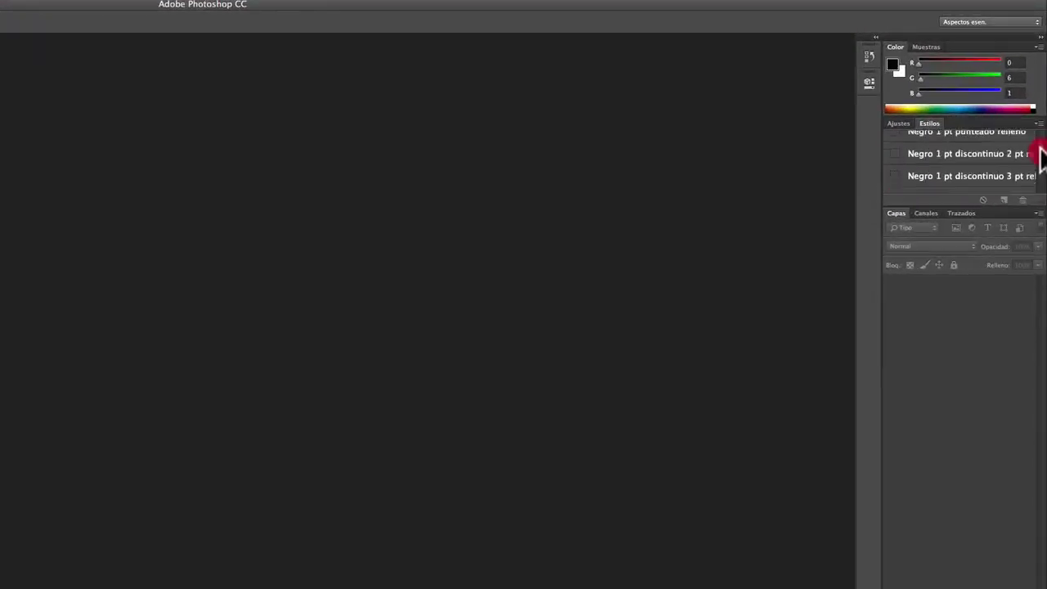
pyautogui.click(1039, 149)
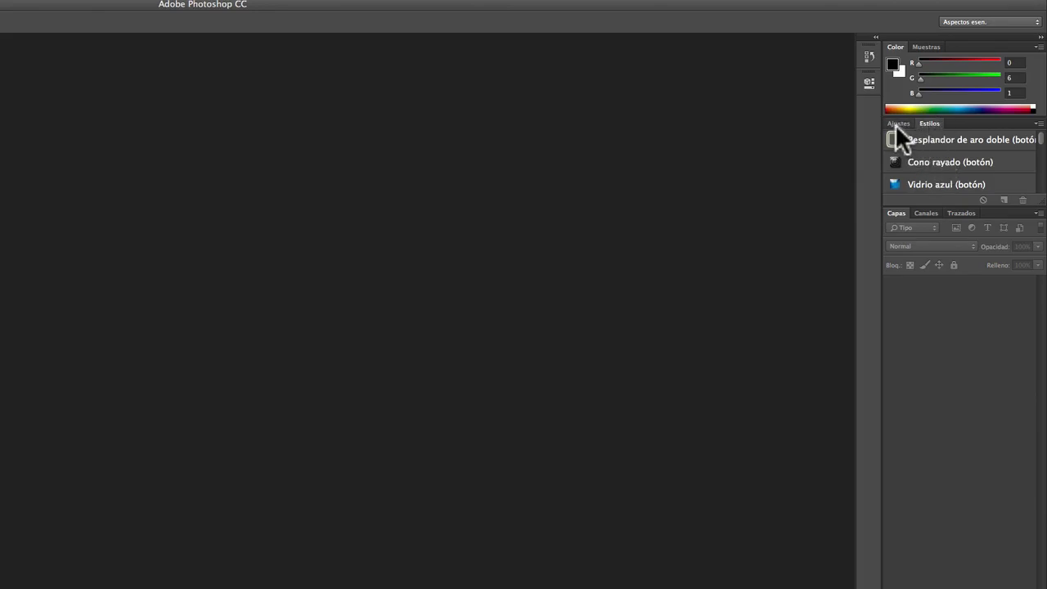
pyautogui.click(899, 123)
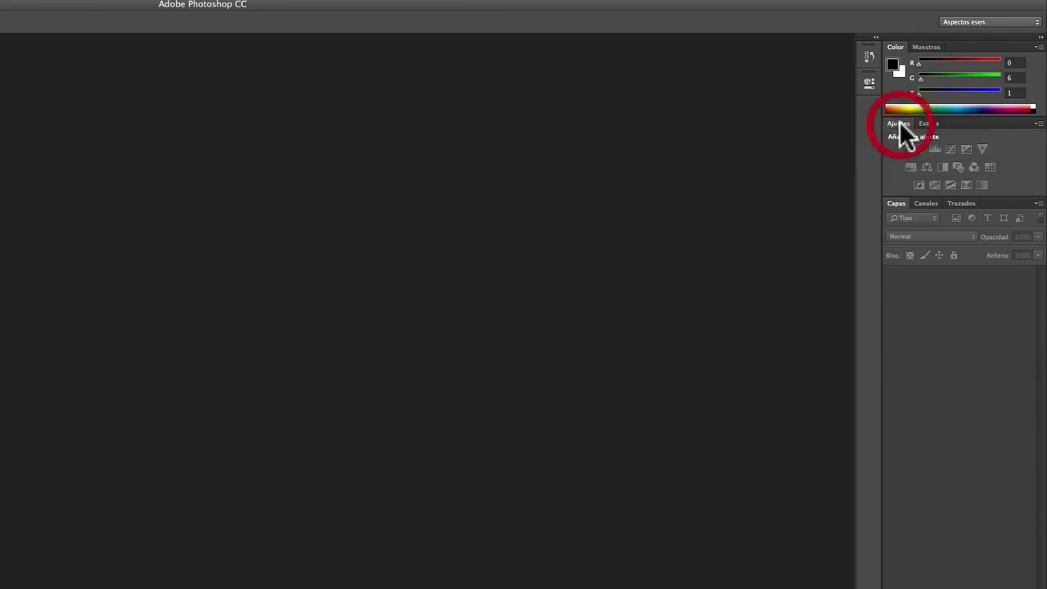
pyautogui.click(927, 122)
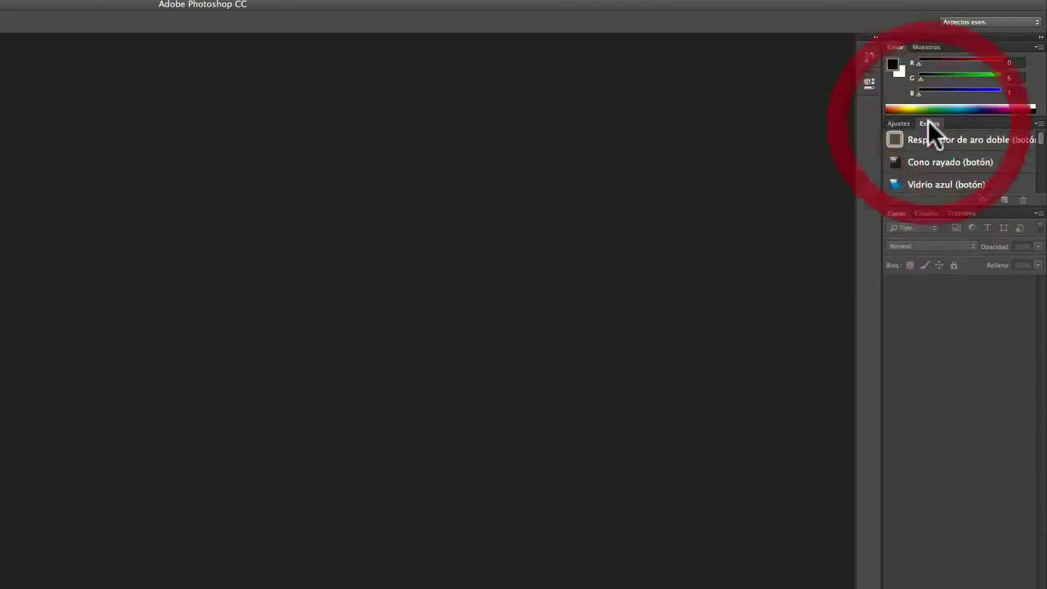
pyautogui.click(900, 123)
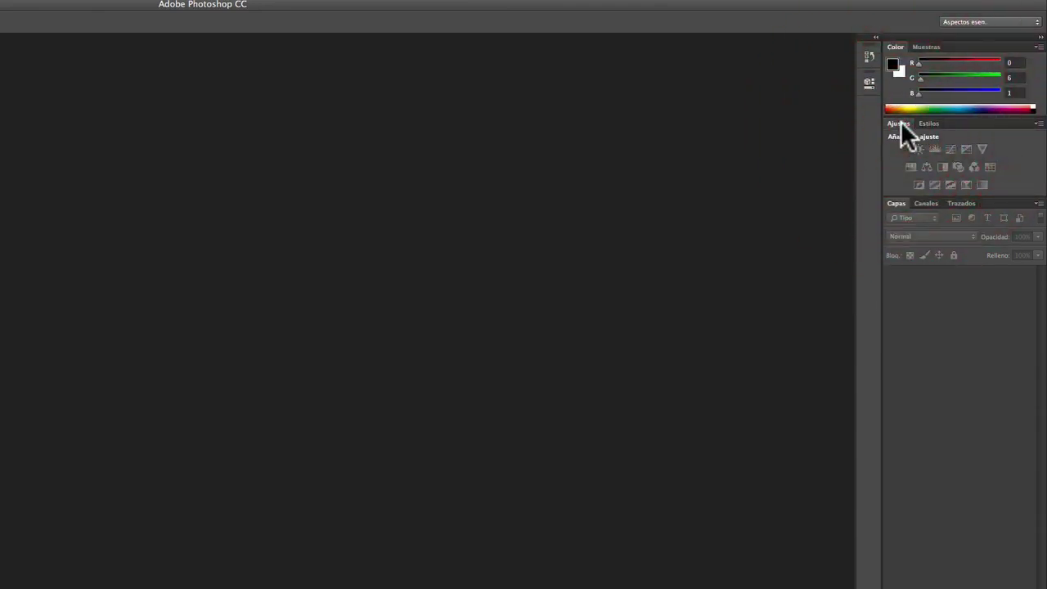
# Reorder the Muestras tab before Color and leave the Color RGB sliders showing
pyautogui.click(923, 49)
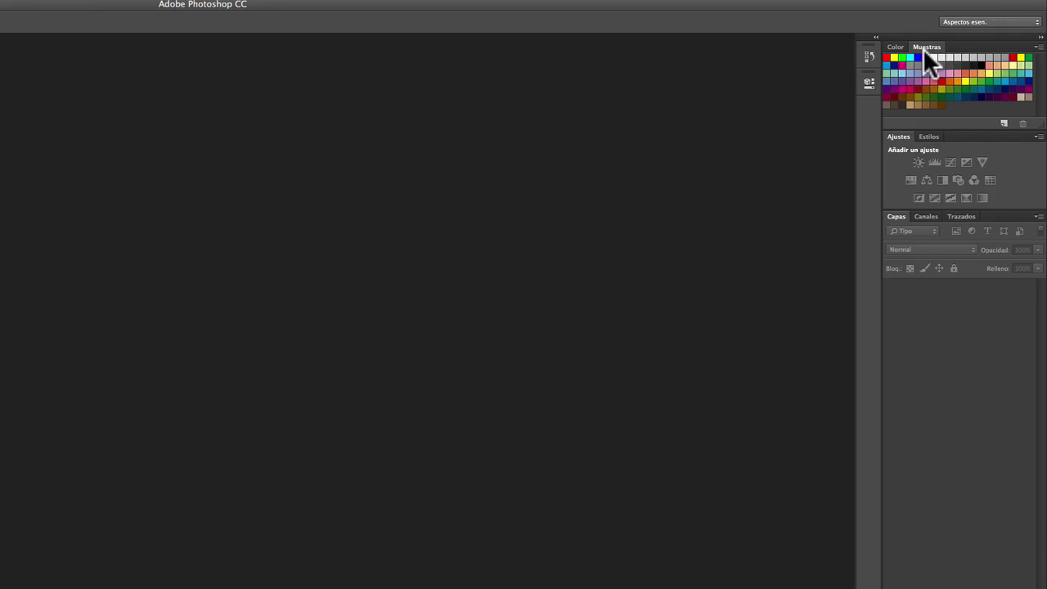
pyautogui.moveTo(925, 50); pyautogui.dragTo(898, 53)
pyautogui.click(933, 47)
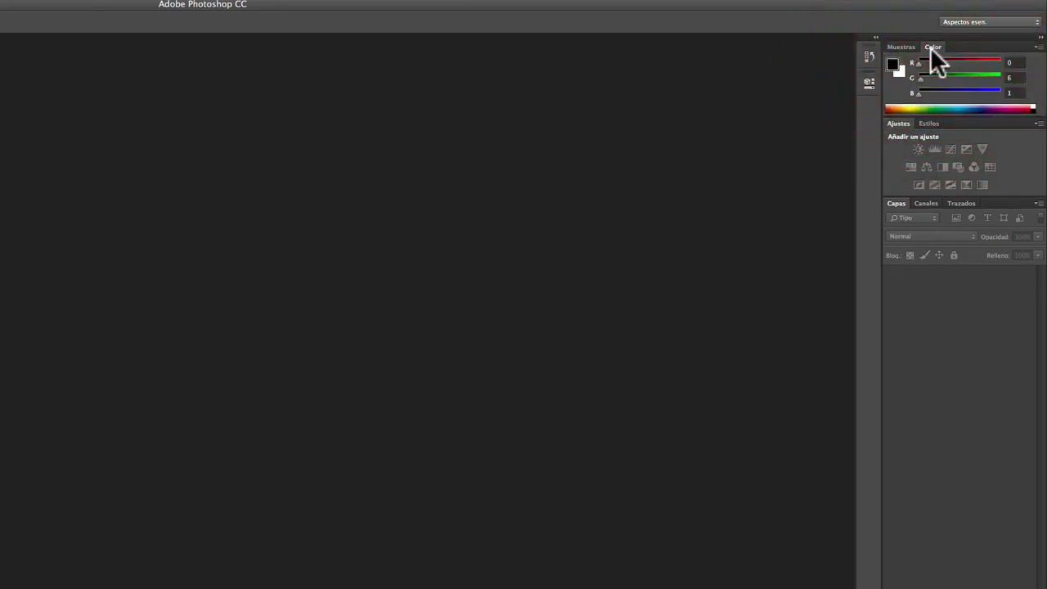
pyautogui.click(914, 48)
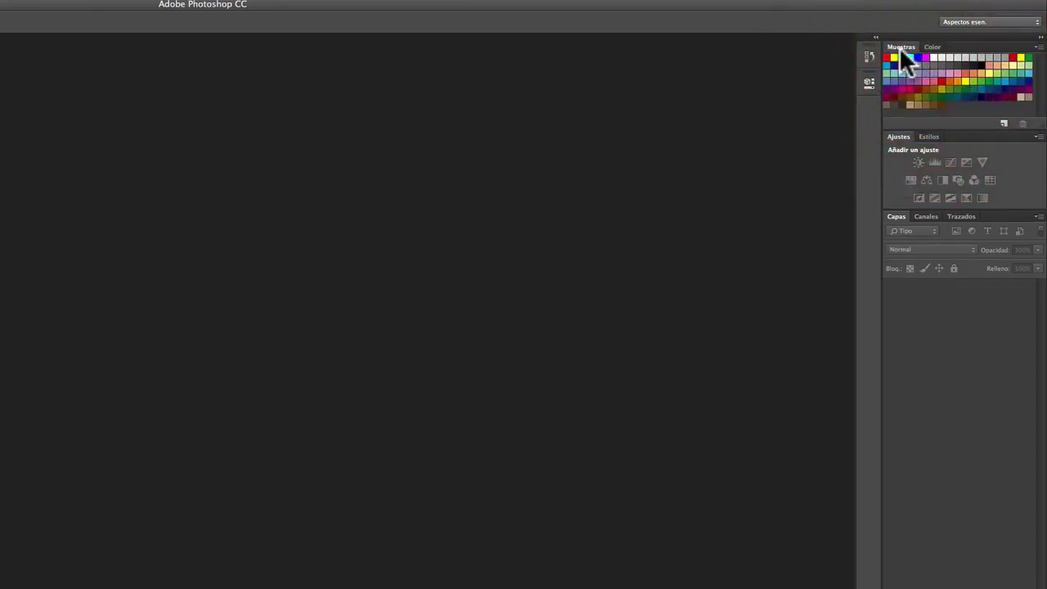
pyautogui.click(947, 46)
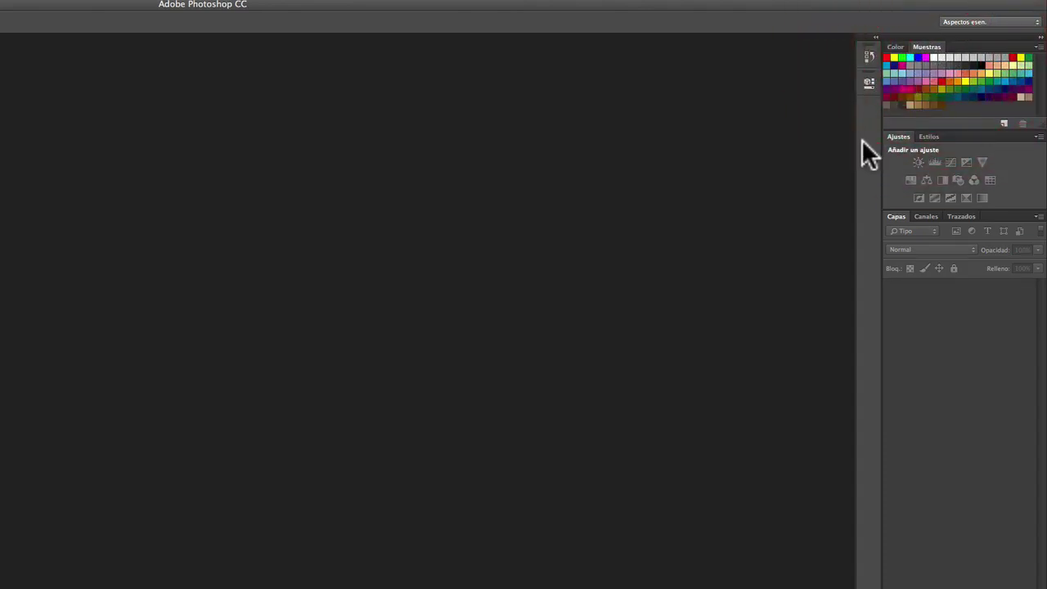
pyautogui.click(894, 48)
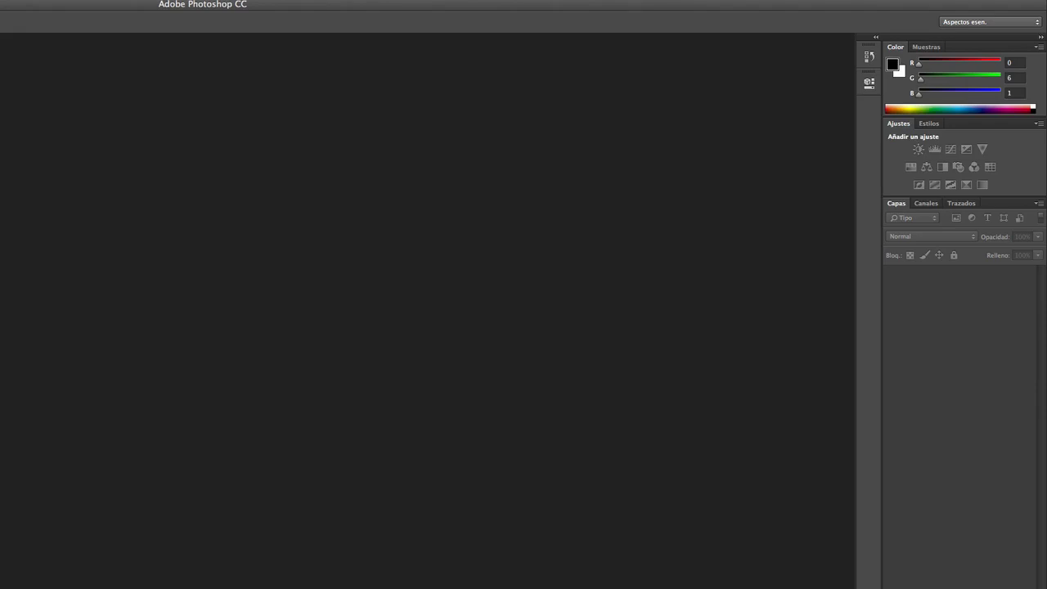
# Open the Información panel from Ventana and toggle it with Propiedades
pyautogui.click(94, 6)
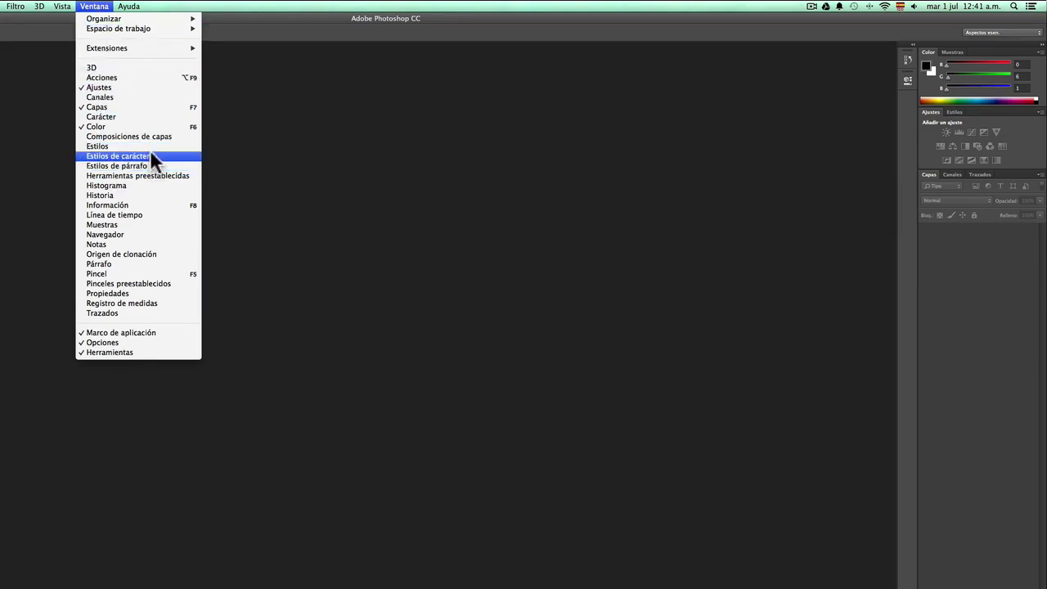
pyautogui.click(134, 203)
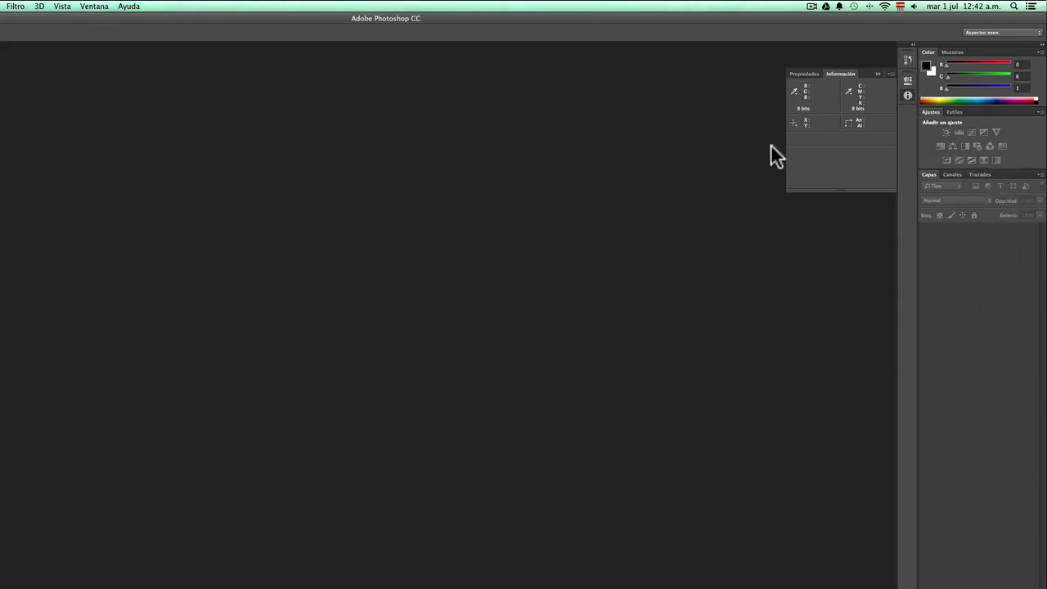
pyautogui.click(798, 73)
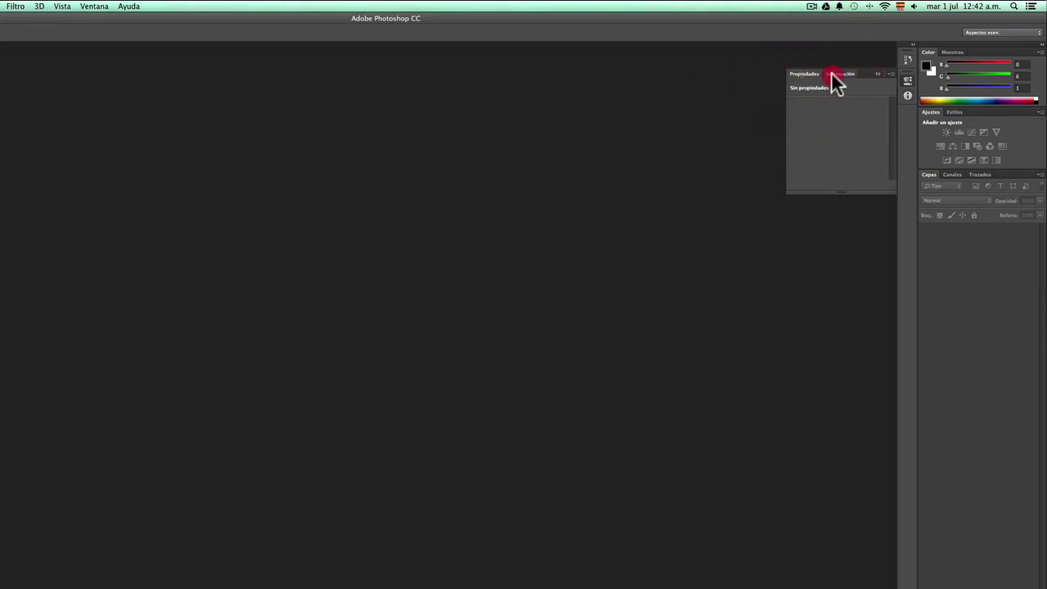
pyautogui.click(832, 74)
pyautogui.click(792, 72)
pyautogui.click(833, 73)
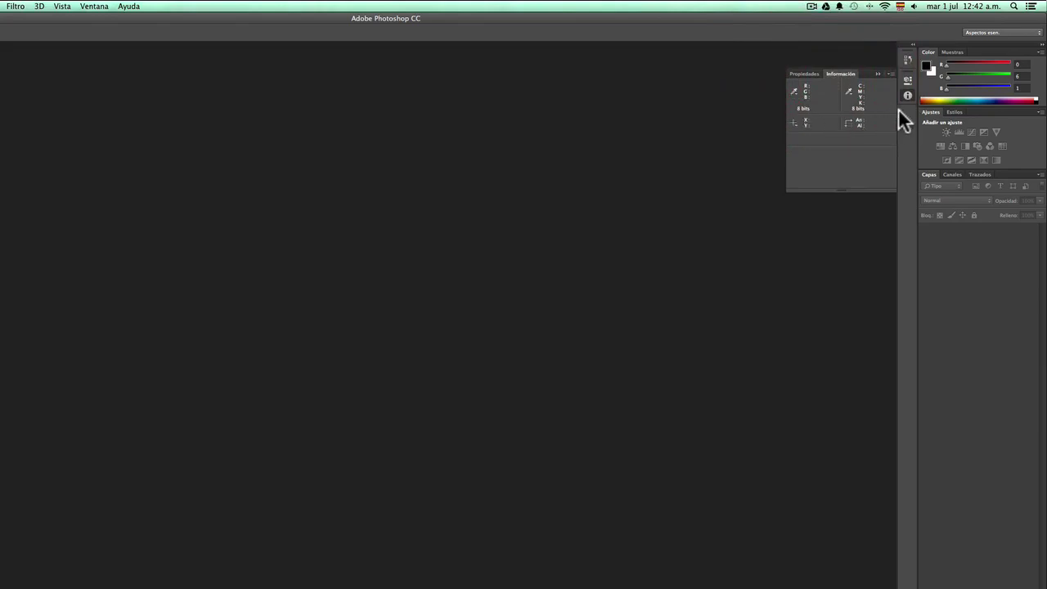
# Widen the icon dock to show panel names and collapse Información back into it
pyautogui.moveTo(895, 110); pyautogui.dragTo(779, 110)
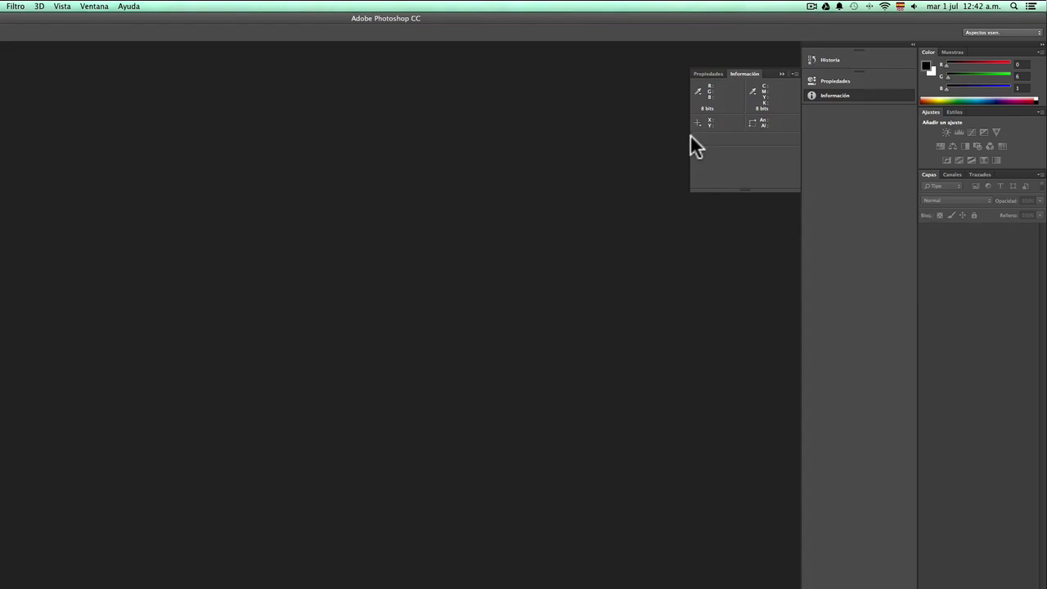
pyautogui.moveTo(688, 136); pyautogui.dragTo(569, 137)
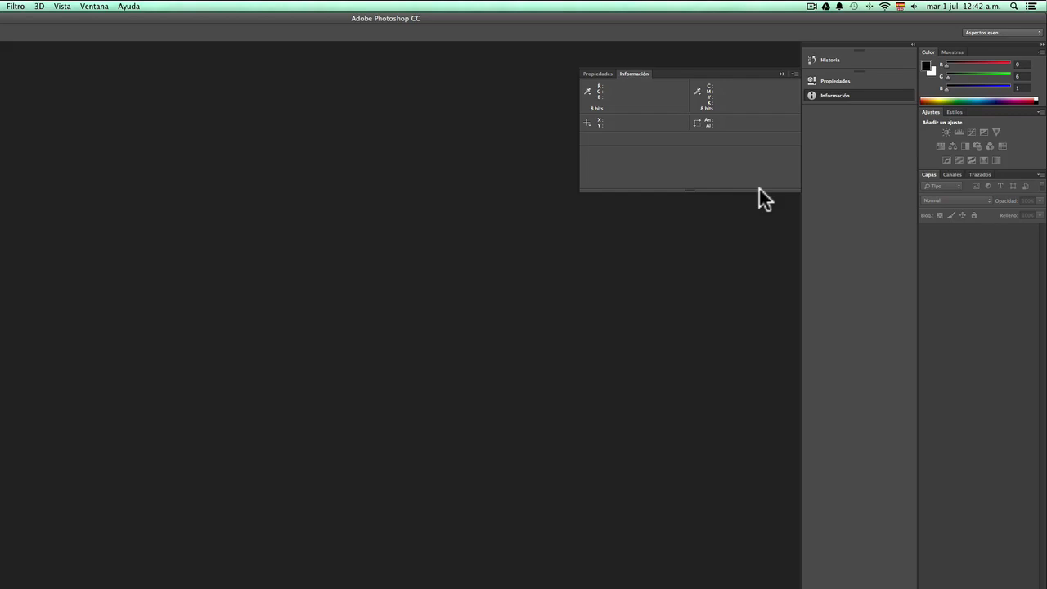
pyautogui.click(781, 73)
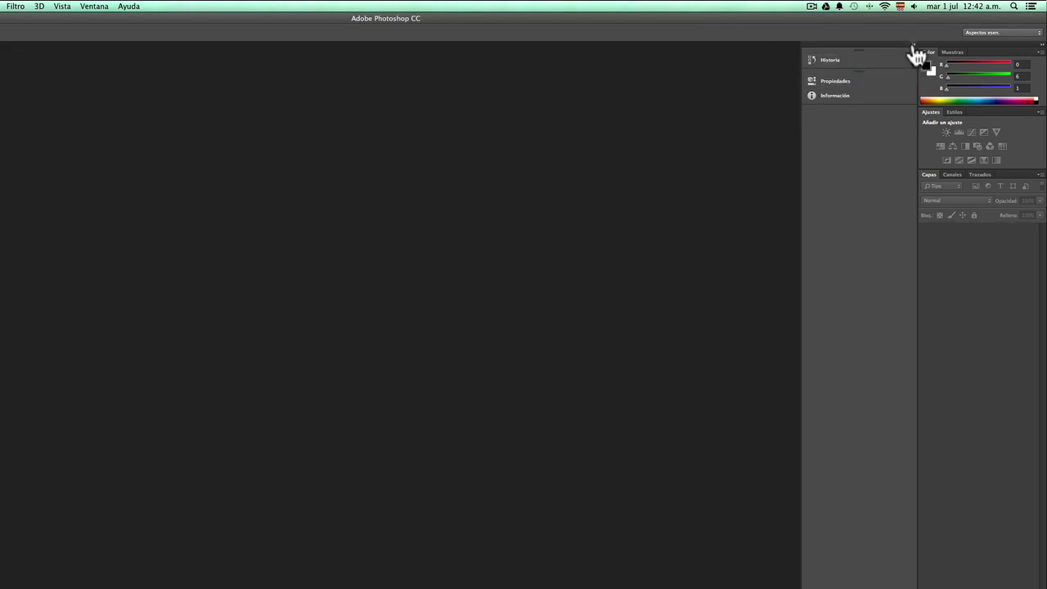
pyautogui.click(913, 45)
pyautogui.click(913, 45)
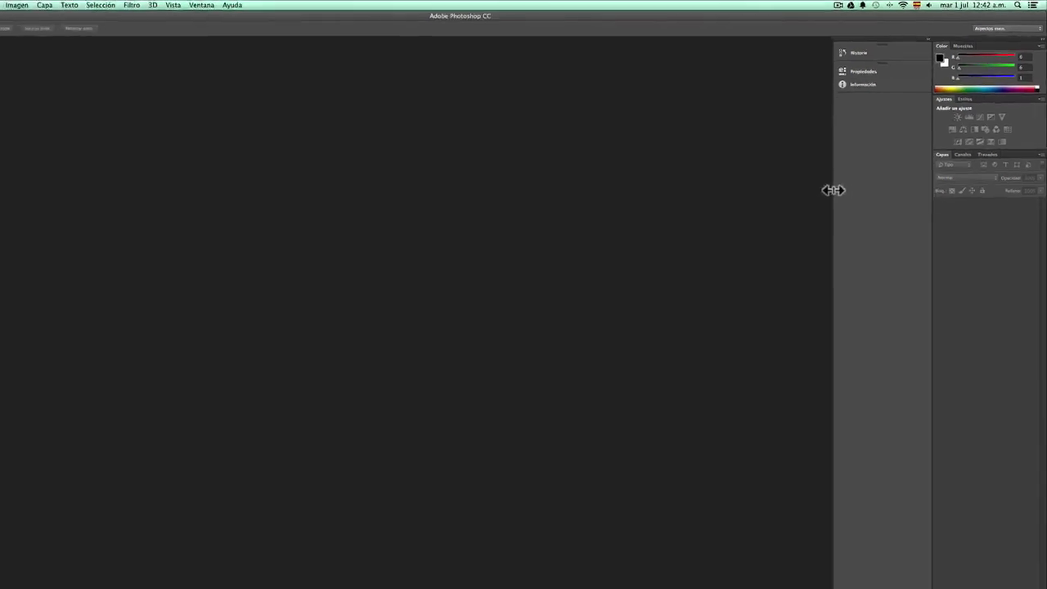
# Reorder the dock to Propiedades, Historia, Información and narrow it back to unlabelled icons
pyautogui.moveTo(856, 168); pyautogui.dragTo(932, 169)
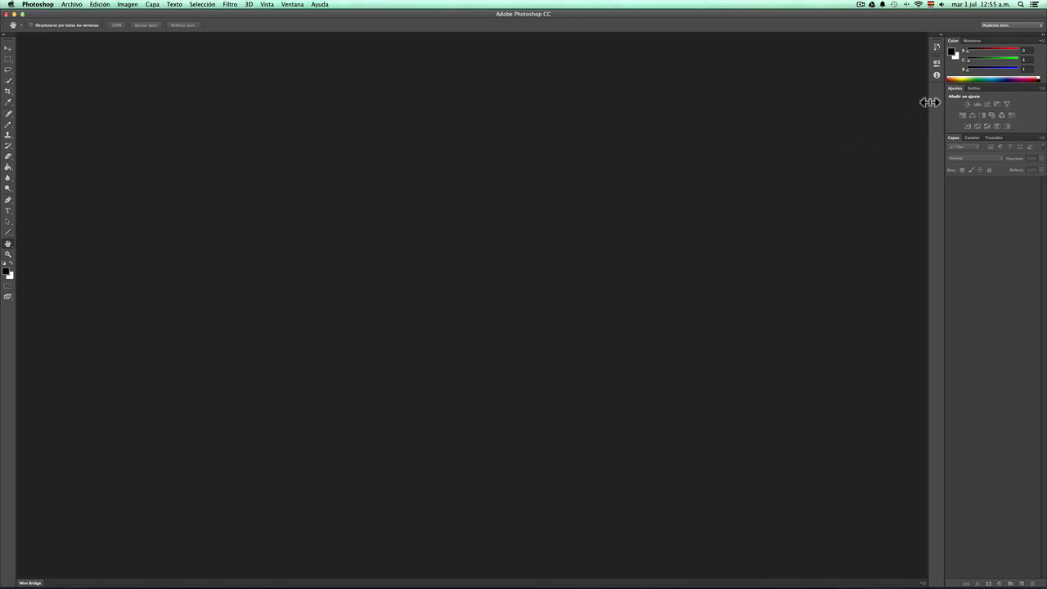
pyautogui.moveTo(930, 101); pyautogui.dragTo(848, 100)
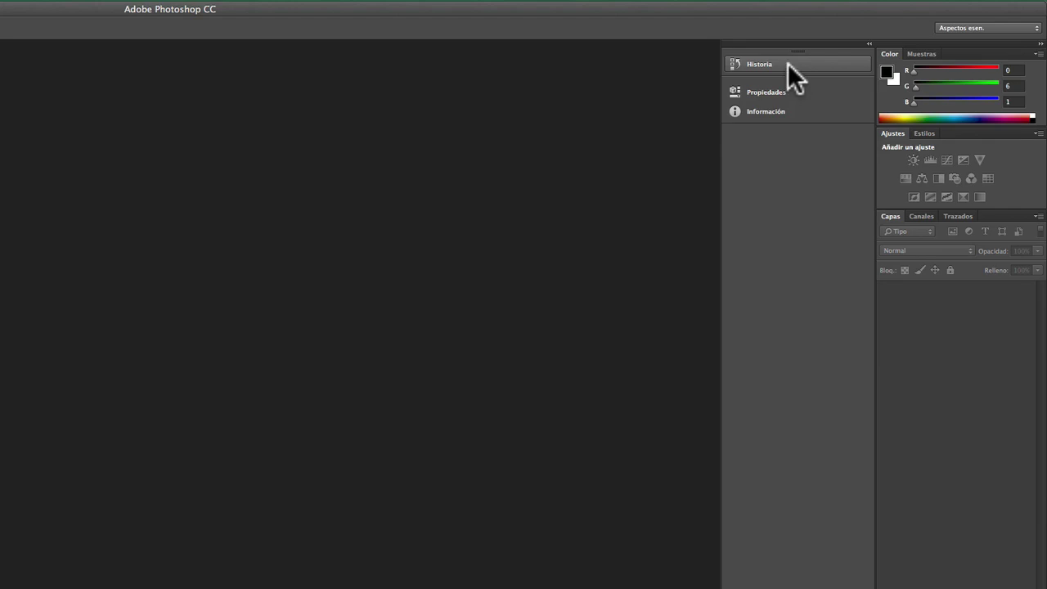
pyautogui.moveTo(788, 64); pyautogui.dragTo(788, 82)
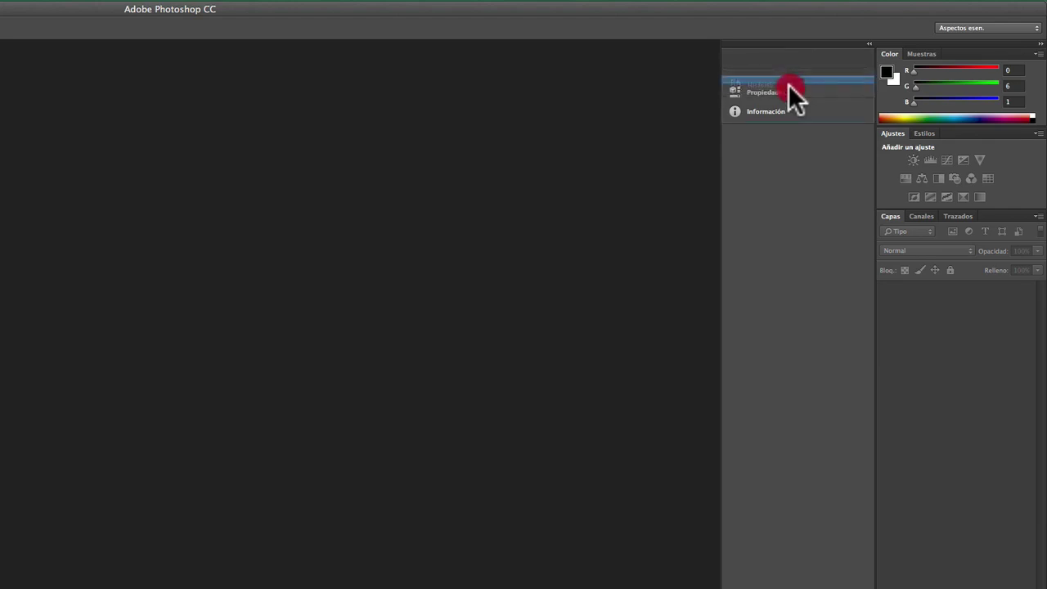
pyautogui.moveTo(789, 84)
pyautogui.mouseDown()
pyautogui.moveTo(786, 119)
pyautogui.moveTo(800, 94)
pyautogui.mouseUp()
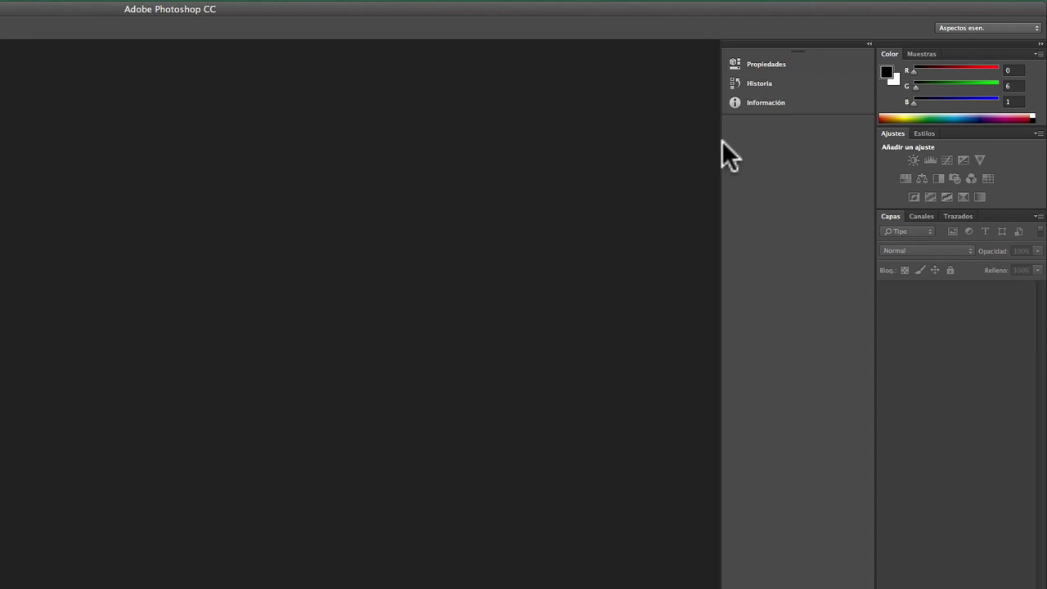
pyautogui.moveTo(722, 144); pyautogui.dragTo(849, 153)
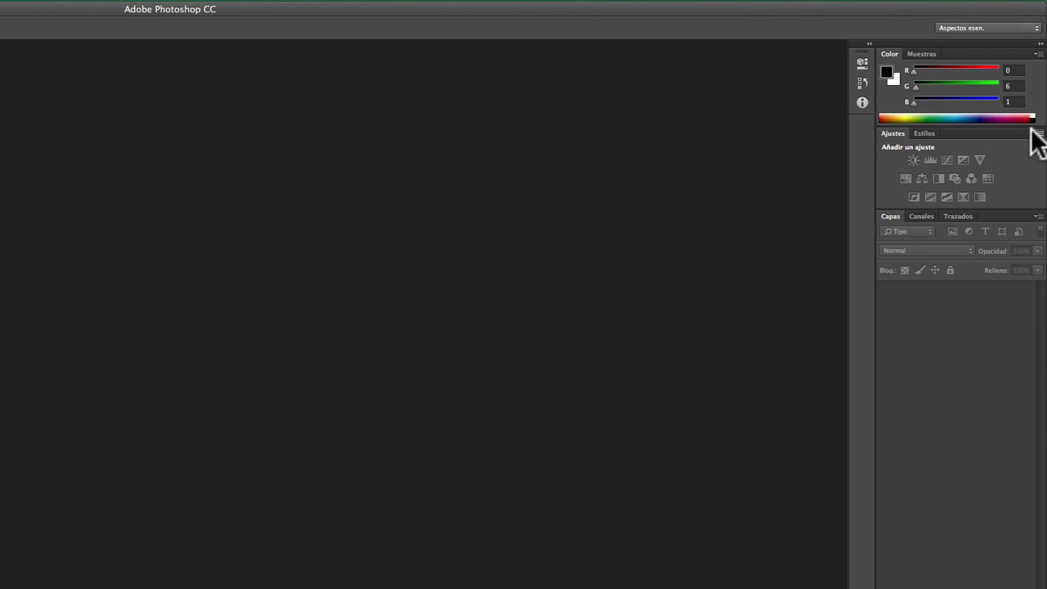
# Switch back and forth between the Color and Muestras tabs
pyautogui.click(919, 54)
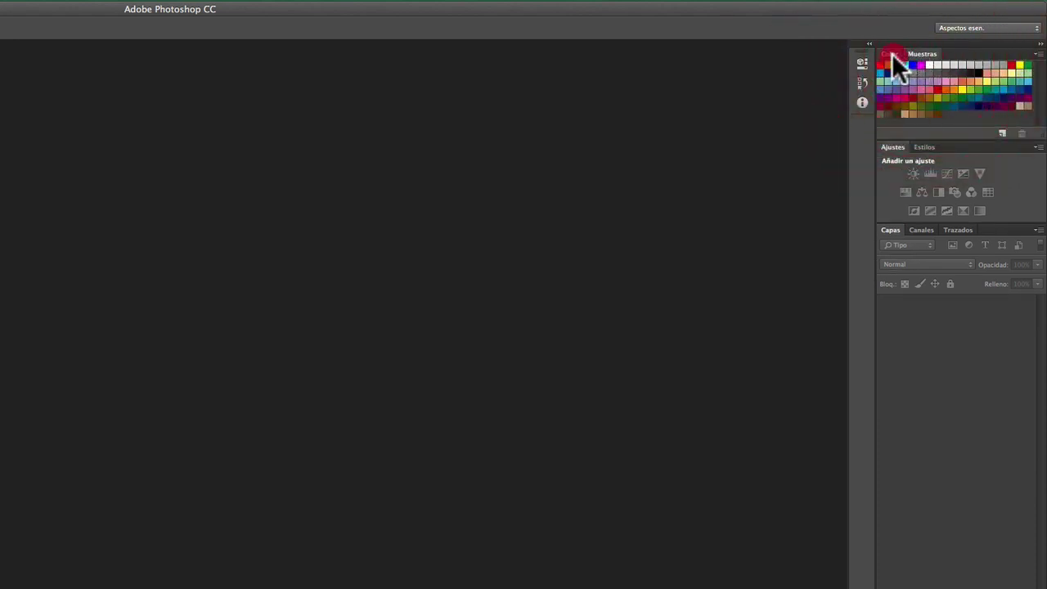
pyautogui.click(890, 54)
pyautogui.click(920, 54)
pyautogui.click(890, 55)
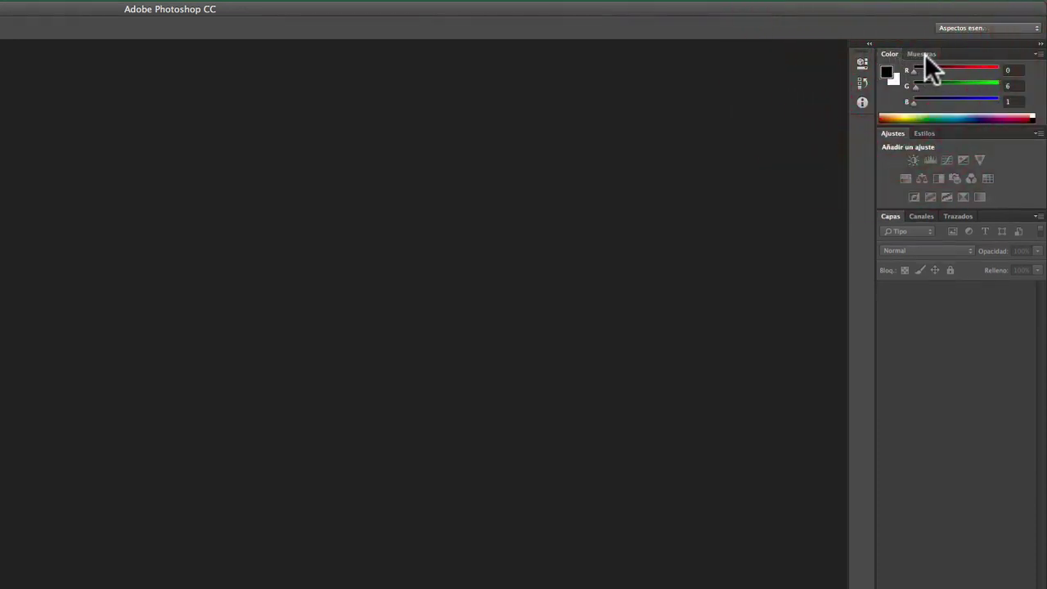
pyautogui.click(926, 54)
pyautogui.click(891, 53)
pyautogui.click(921, 53)
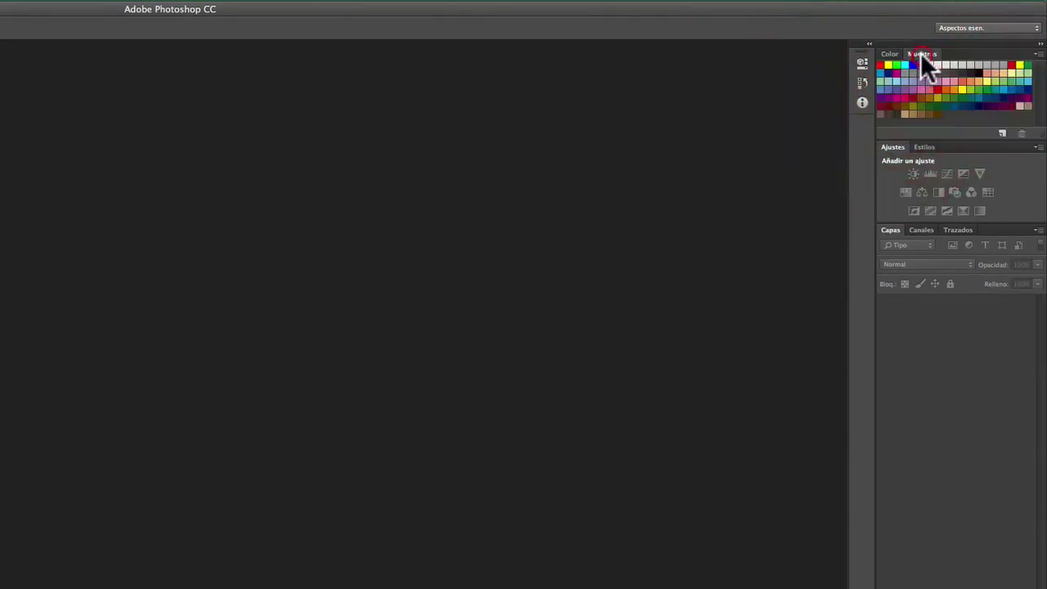
pyautogui.click(894, 53)
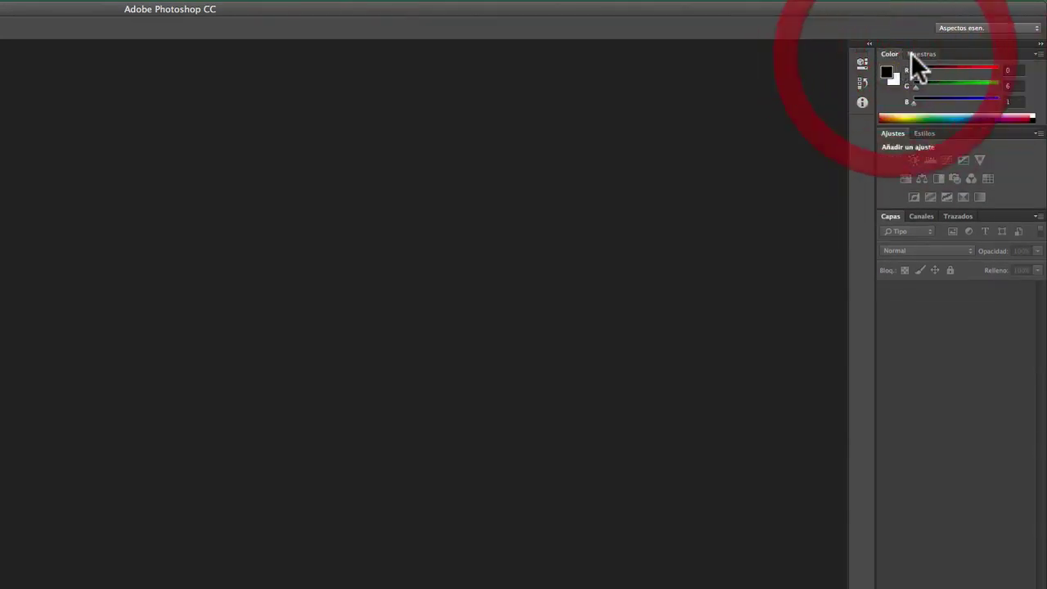
pyautogui.click(917, 53)
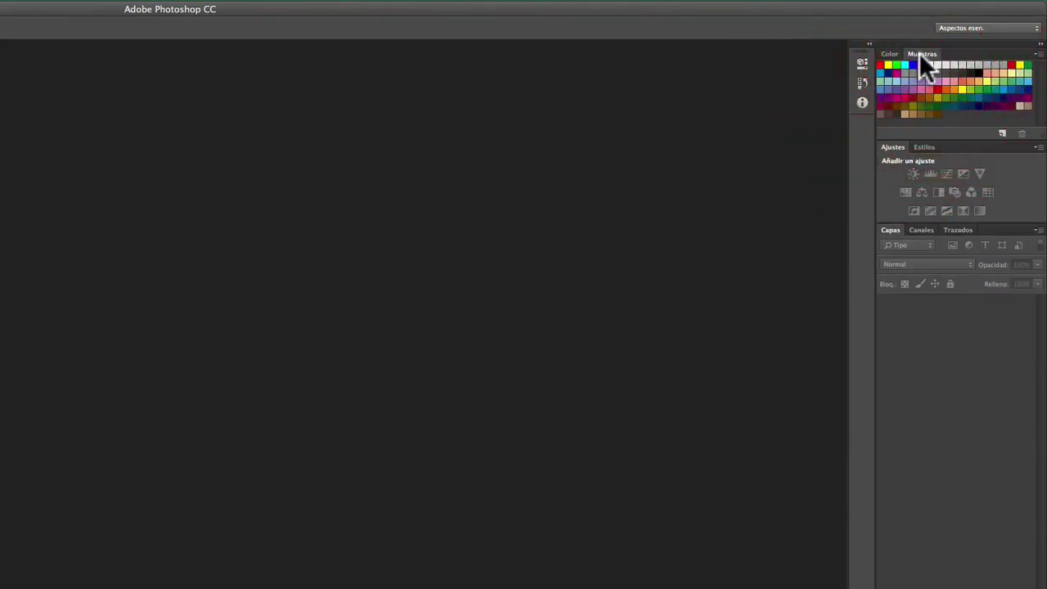
# Dock Muestras as its own panel between Color and Ajustes, then show Estilos
pyautogui.moveTo(924, 53)
pyautogui.mouseDown()
pyautogui.moveTo(930, 121)
pyautogui.moveTo(935, 56)
pyautogui.moveTo(946, 79)
pyautogui.moveTo(933, 264)
pyautogui.moveTo(903, 299)
pyautogui.moveTo(924, 264)
pyautogui.moveTo(895, 286)
pyautogui.moveTo(945, 258)
pyautogui.moveTo(952, 222)
pyautogui.mouseUp()
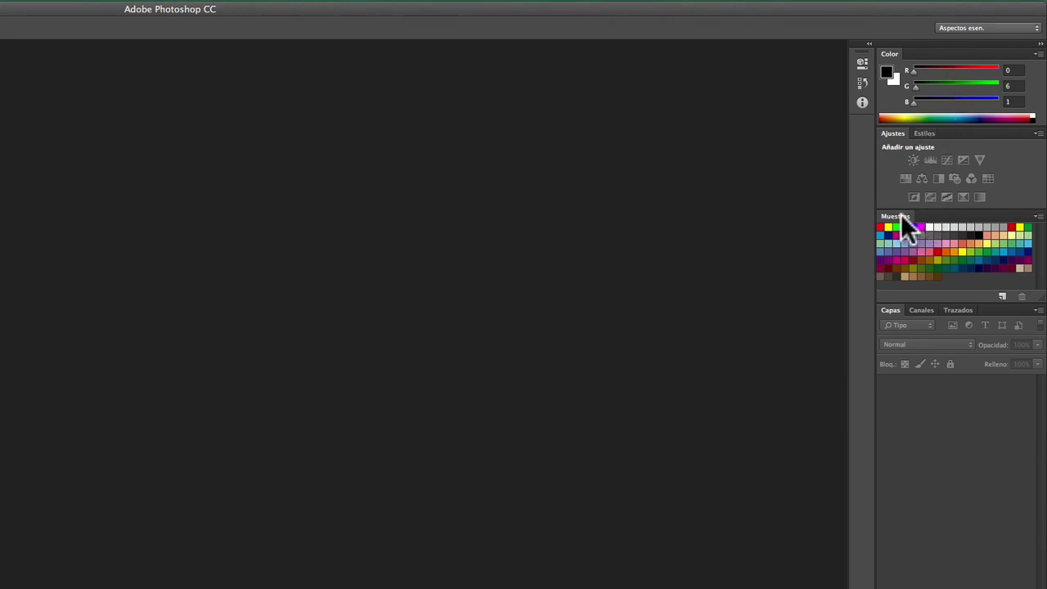
pyautogui.moveTo(902, 218); pyautogui.dragTo(915, 117)
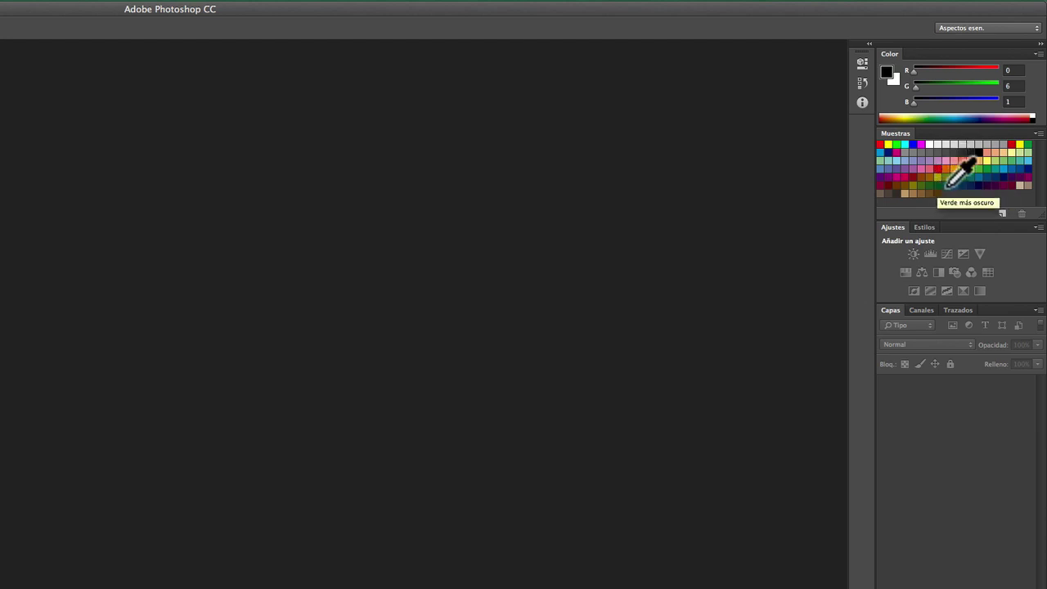
pyautogui.click(924, 227)
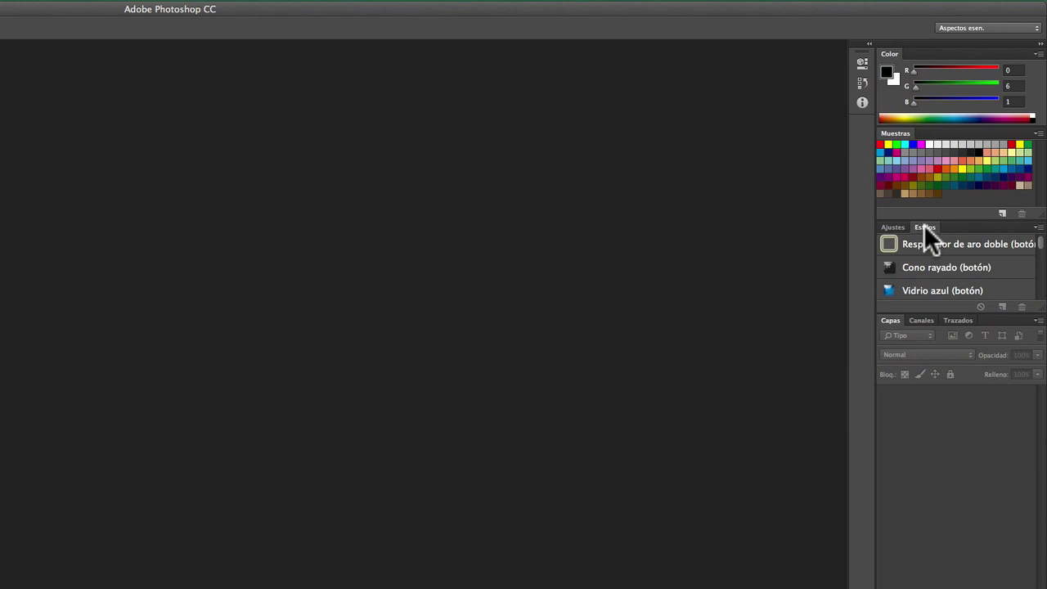
# Tear the Estilos tab out of its group and dock it as a full-height column left of the icon strip
pyautogui.moveTo(924, 226); pyautogui.dragTo(843, 233)
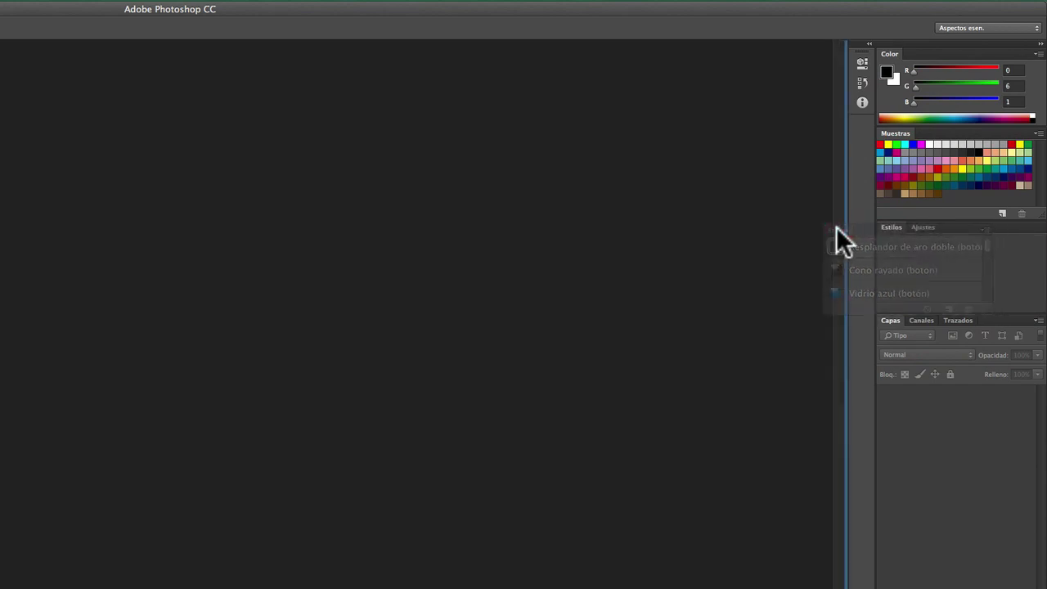
pyautogui.moveTo(836, 227); pyautogui.dragTo(837, 227)
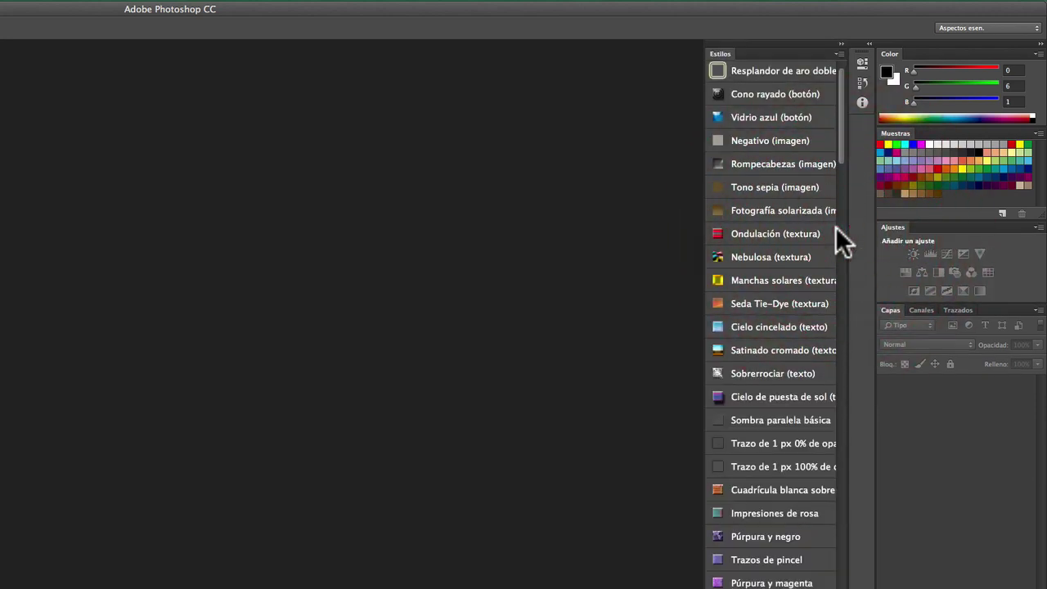
pyautogui.moveTo(841, 97)
pyautogui.mouseDown()
pyautogui.moveTo(835, 445)
pyautogui.moveTo(861, 135)
pyautogui.mouseUp()
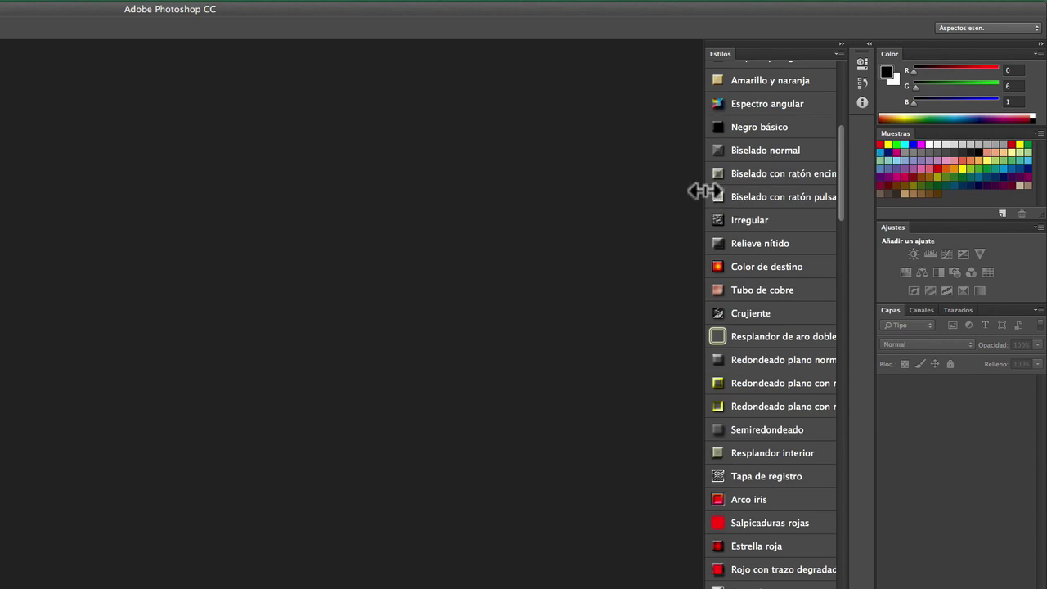
# Drag the Estilos panel's left edge until styles list in two columns with full names
pyautogui.moveTo(704, 191); pyautogui.dragTo(385, 179)
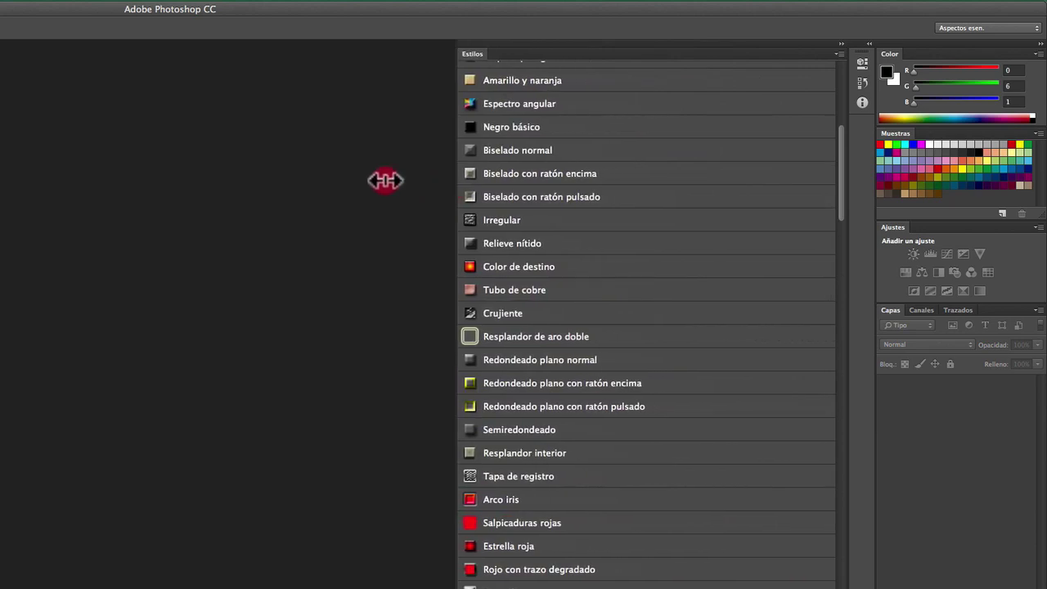
pyautogui.moveTo(386, 180); pyautogui.dragTo(247, 171)
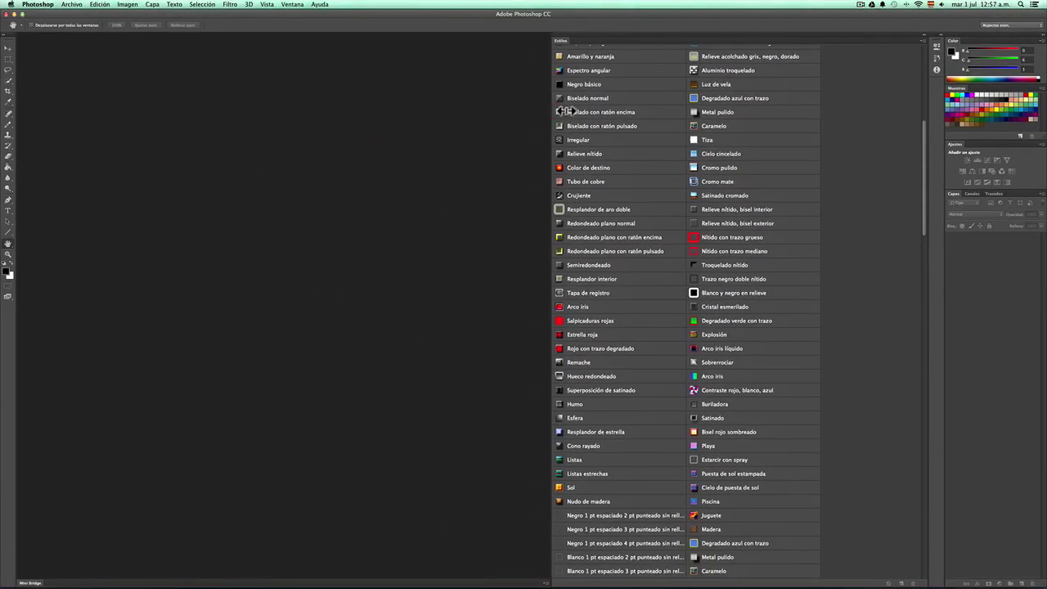
pyautogui.moveTo(565, 111); pyautogui.dragTo(642, 122)
pyautogui.click(552, 107)
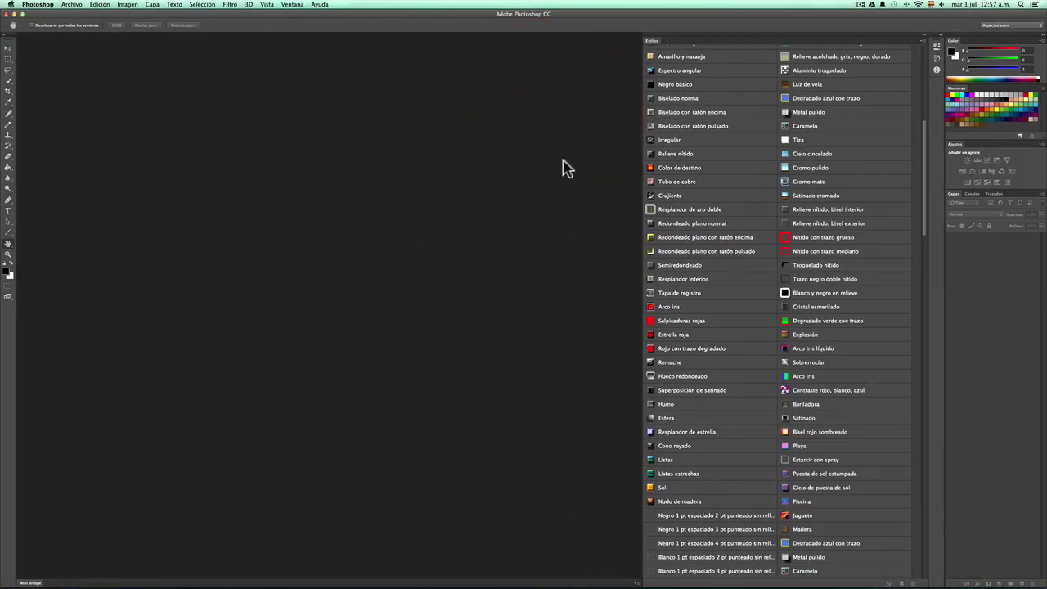
# Close the Estilos panel with the Cerrar command in its flyout menu
pyautogui.click(921, 40)
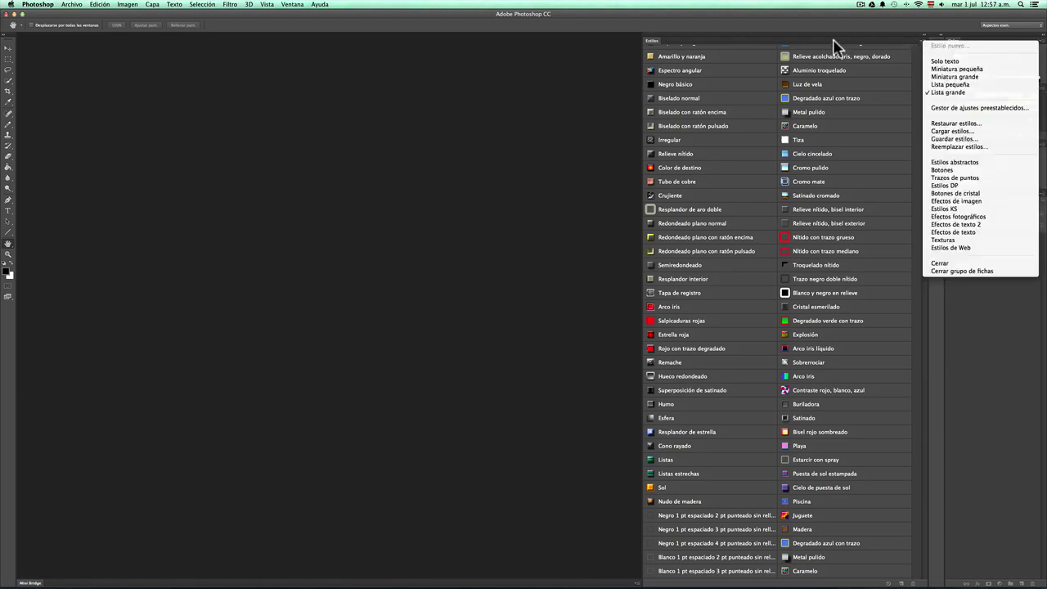
pyautogui.click(833, 41)
pyautogui.click(920, 69)
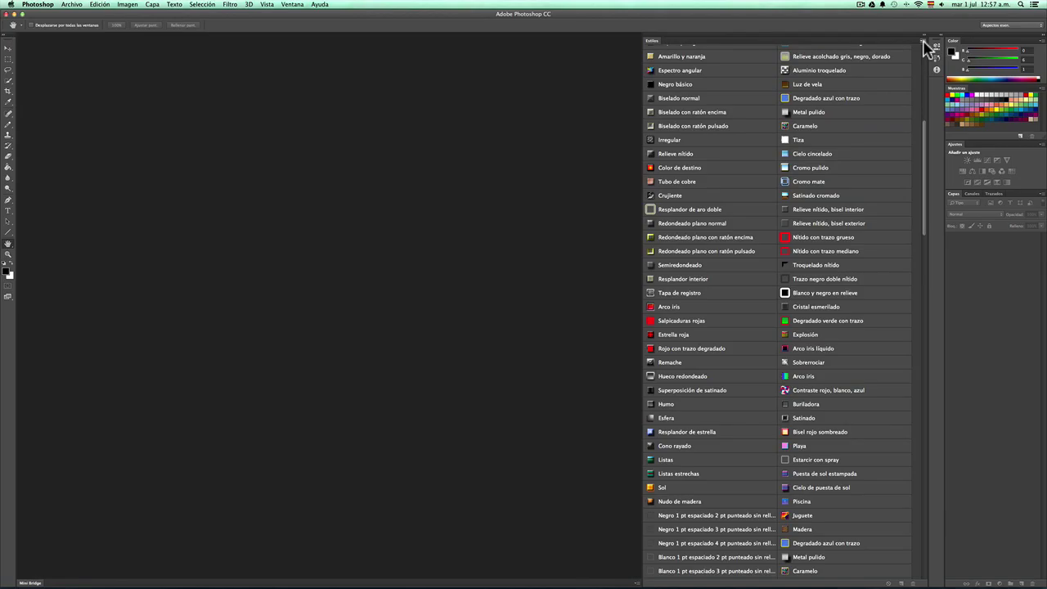
pyautogui.click(924, 42)
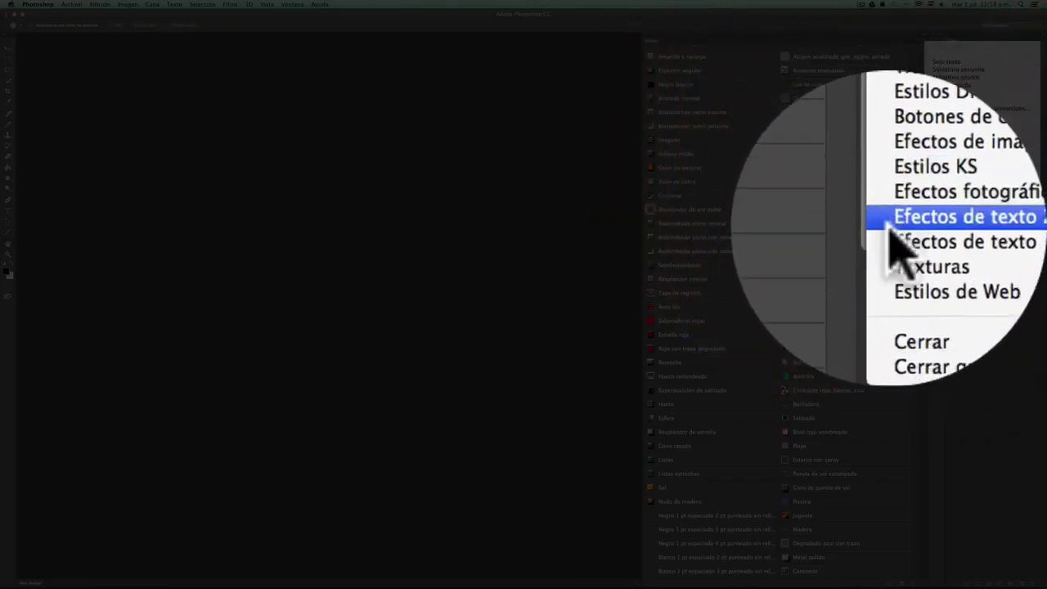
pyautogui.click(889, 255)
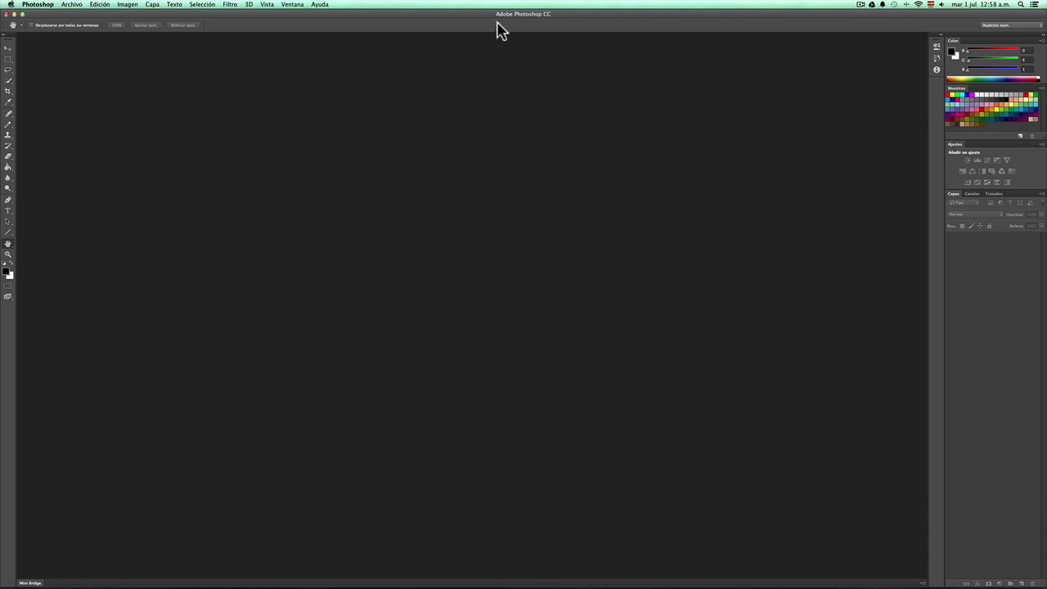
# Reopen Estilos from the Ventana menu and narrow it to a single column of styles
pyautogui.click(292, 5)
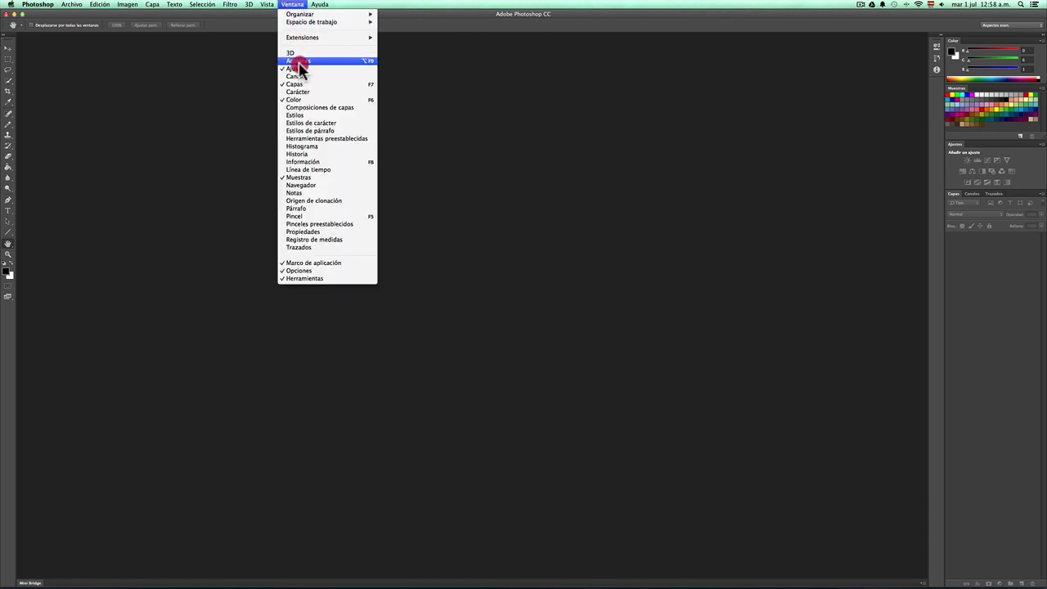
pyautogui.click(331, 116)
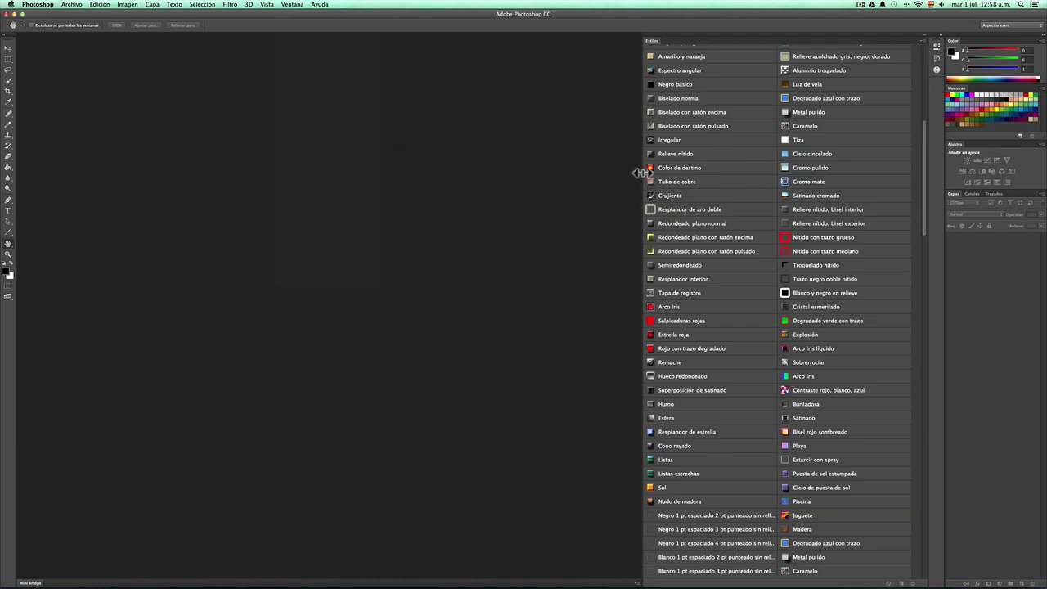
pyautogui.moveTo(641, 173); pyautogui.dragTo(941, 186)
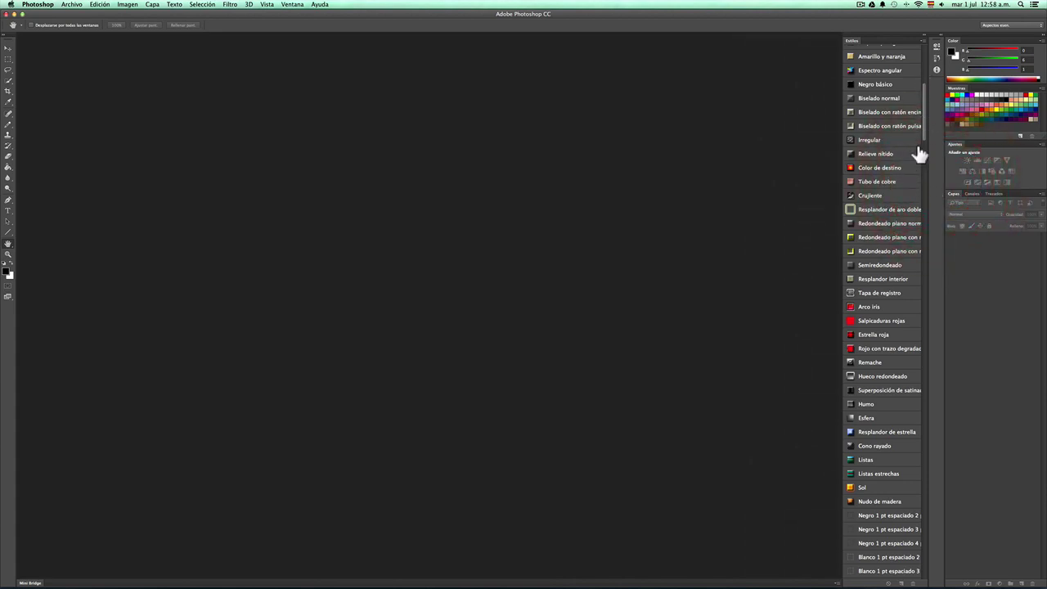
# Float the Estilos panel out of the dock, move and enlarge it, then close it
pyautogui.click(881, 42)
pyautogui.moveTo(881, 43); pyautogui.dragTo(869, 96)
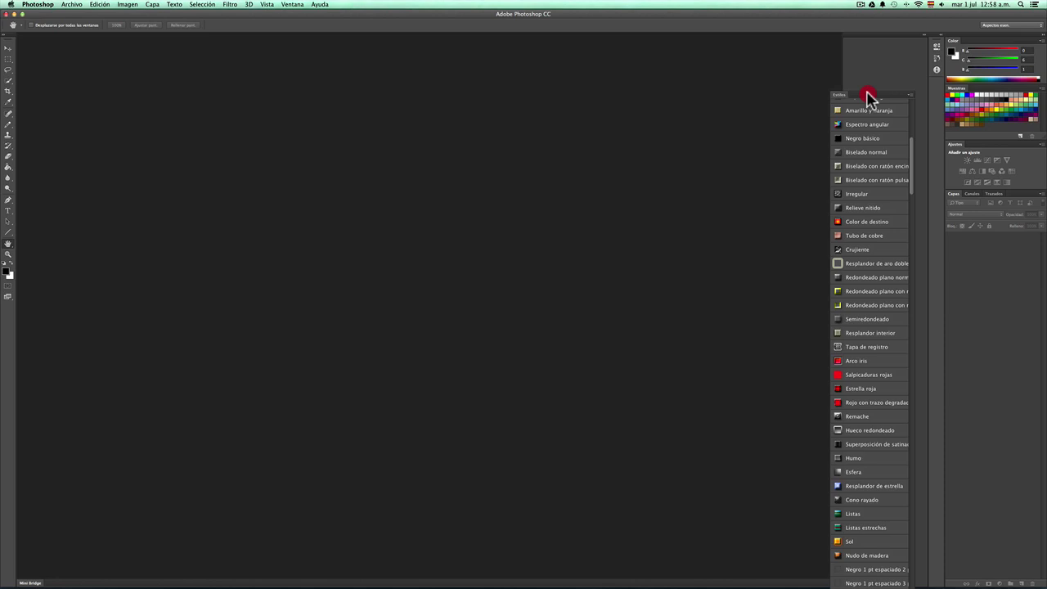
pyautogui.moveTo(869, 96); pyautogui.dragTo(655, 52)
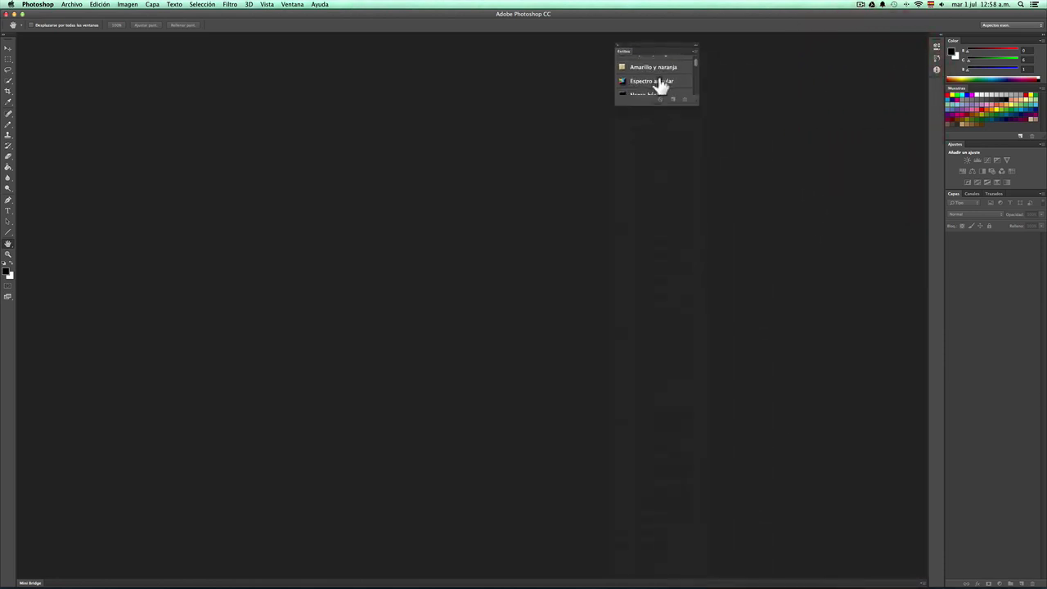
pyautogui.moveTo(693, 101); pyautogui.dragTo(771, 366)
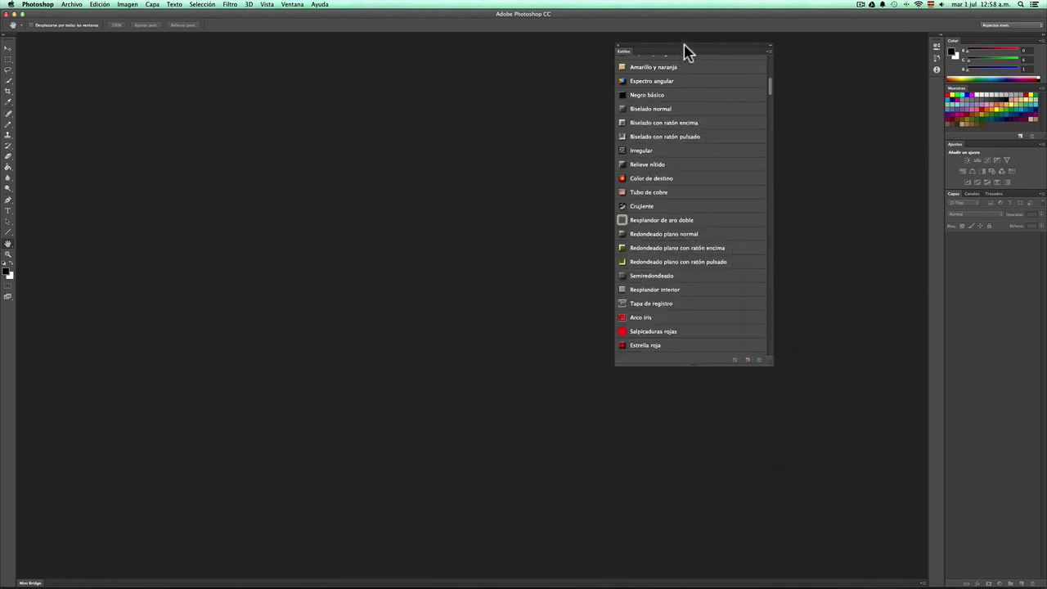
pyautogui.moveTo(685, 52)
pyautogui.mouseDown()
pyautogui.moveTo(795, 118)
pyautogui.moveTo(115, 108)
pyautogui.moveTo(458, 106)
pyautogui.moveTo(240, 98)
pyautogui.moveTo(136, 47)
pyautogui.moveTo(137, 55)
pyautogui.moveTo(584, 128)
pyautogui.moveTo(728, 131)
pyautogui.mouseUp()
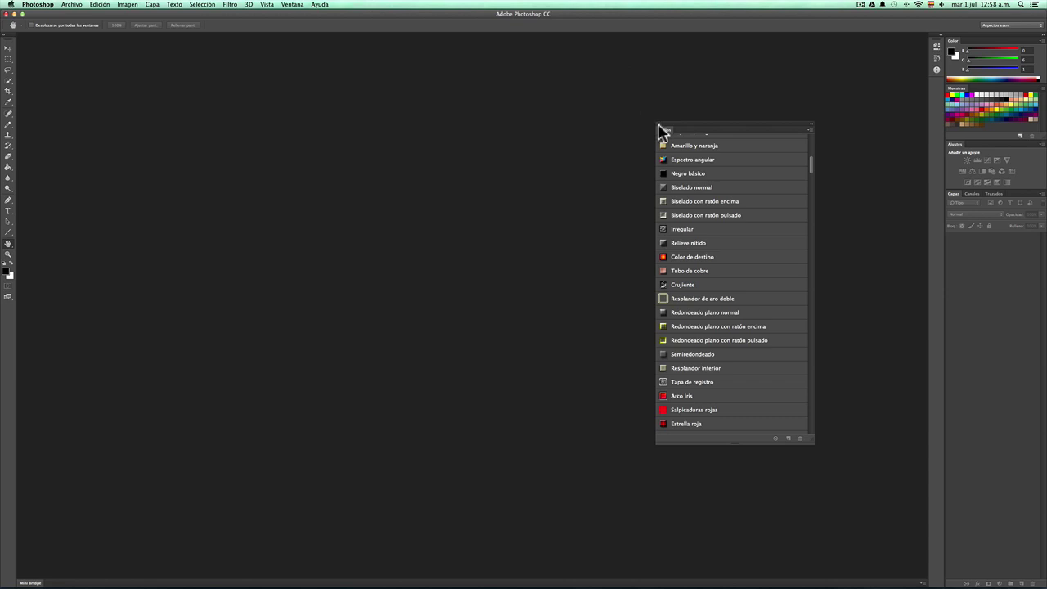
pyautogui.click(659, 129)
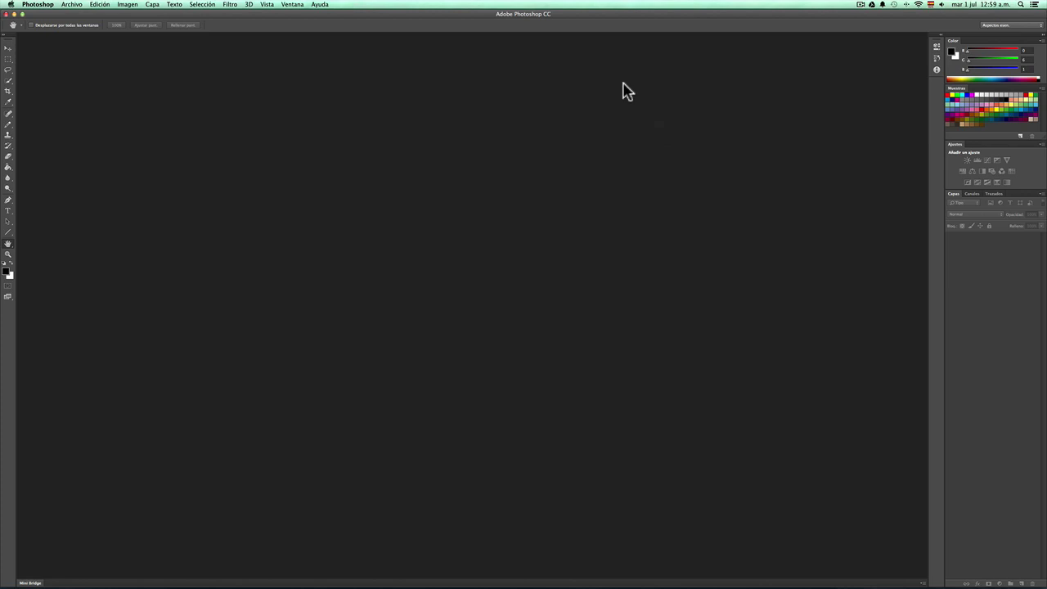
# Reopen Estilos from the Ventana menu and move it down and right beside the dock
pyautogui.click(292, 4)
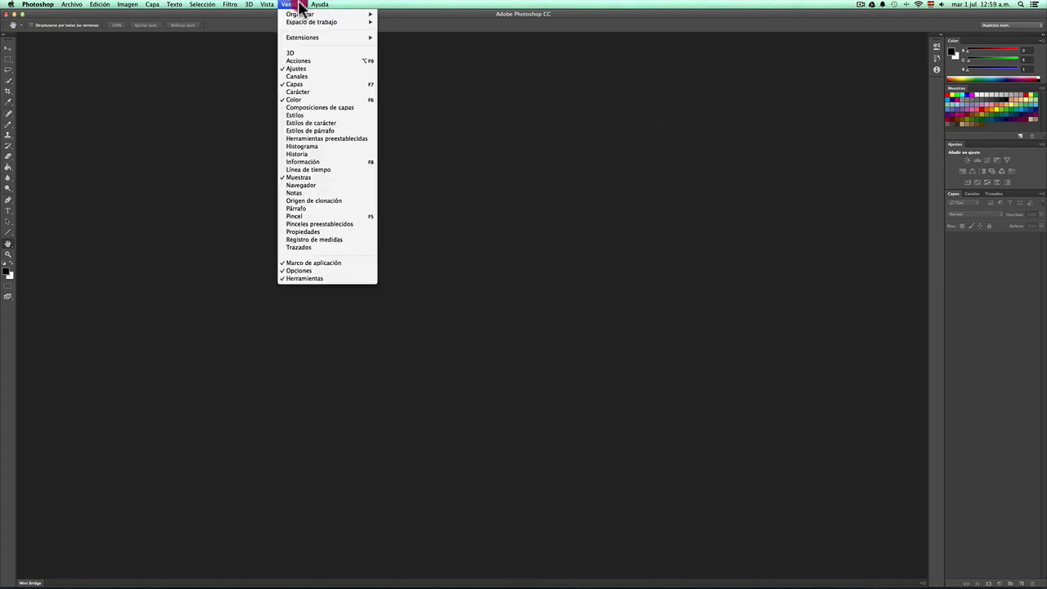
pyautogui.click(301, 116)
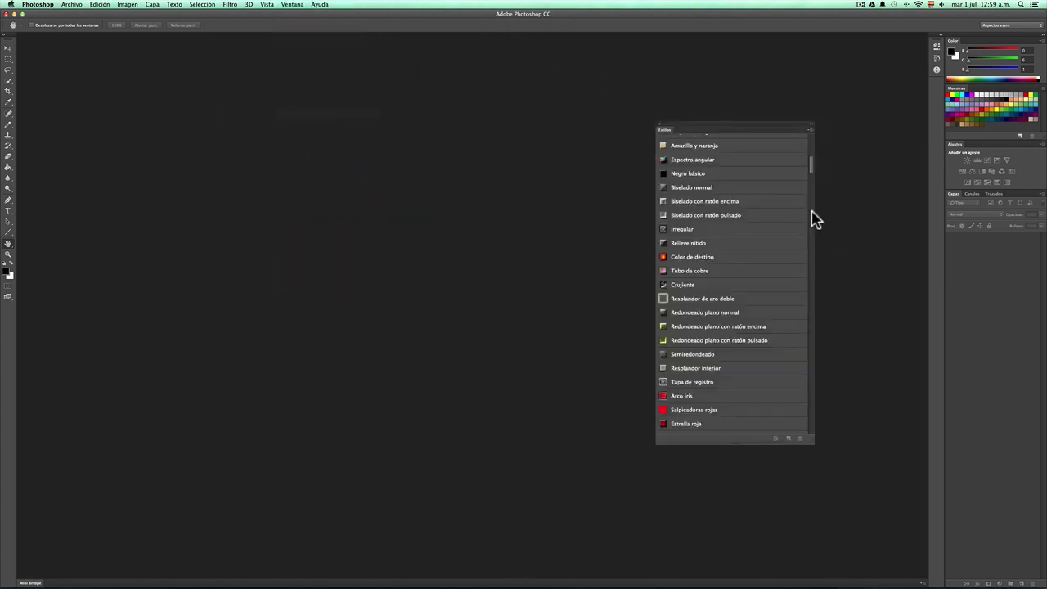
pyautogui.moveTo(723, 131)
pyautogui.mouseDown()
pyautogui.moveTo(776, 177)
pyautogui.moveTo(935, 226)
pyautogui.moveTo(918, 211)
pyautogui.moveTo(948, 213)
pyautogui.moveTo(946, 63)
pyautogui.moveTo(951, 253)
pyautogui.moveTo(947, 245)
pyautogui.mouseUp()
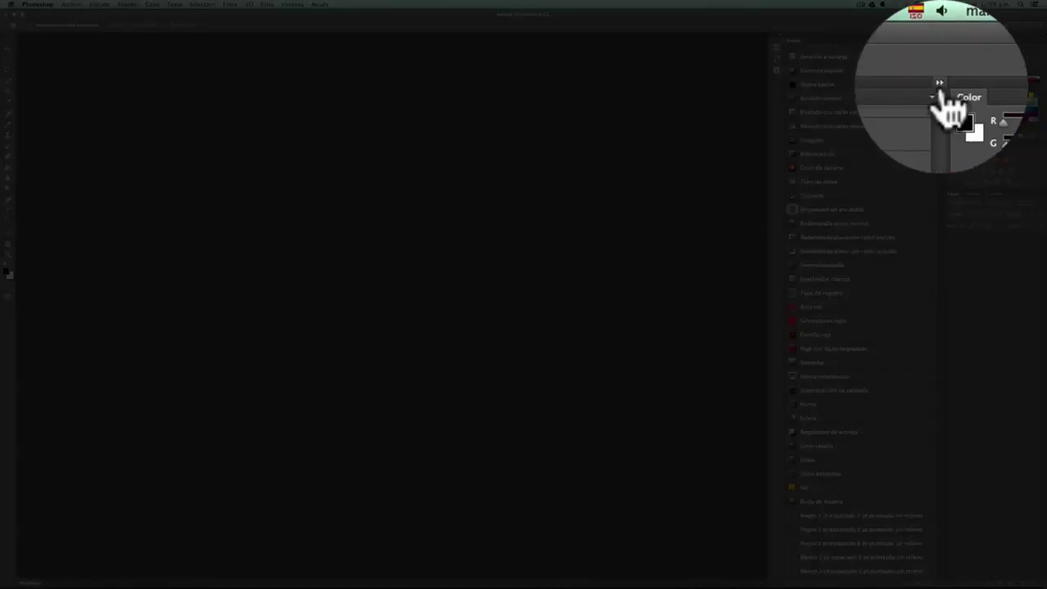
# Collapse Estilos to its icon with the >> button, expand it once, then collapse it again
pyautogui.click(940, 83)
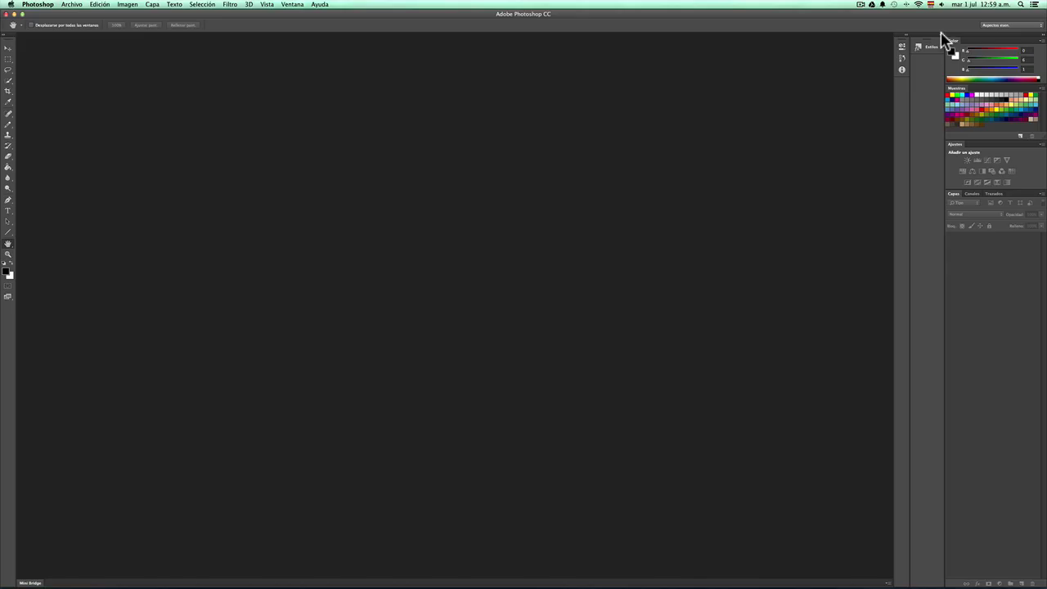
pyautogui.click(939, 45)
pyautogui.click(939, 45)
# Expand all panels via the dock's context menu, then dock collapsed Estilos between Ajustes and Capas
pyautogui.rightClick(930, 37)
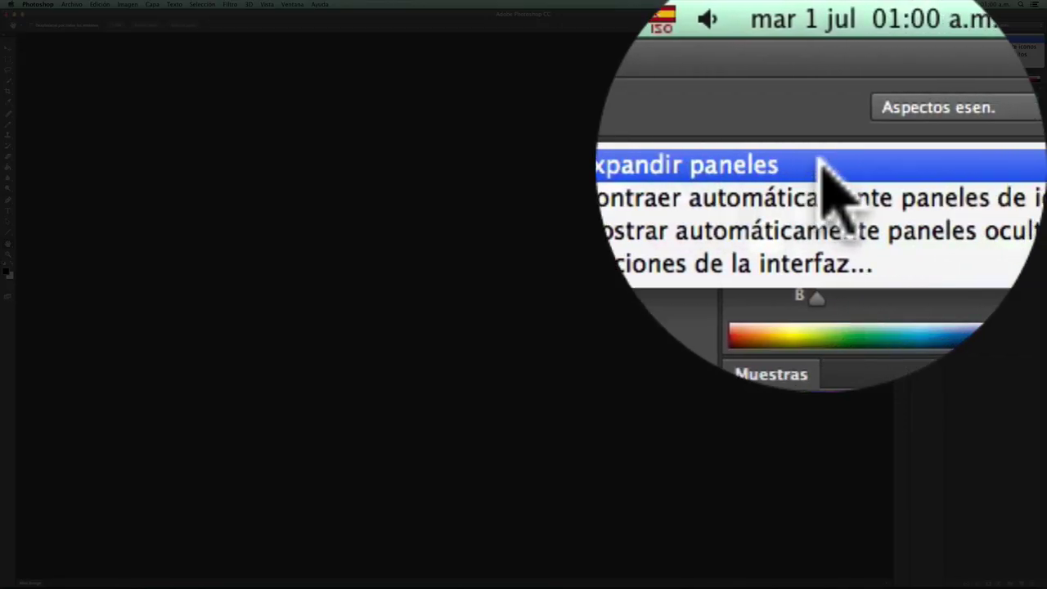
pyautogui.click(971, 45)
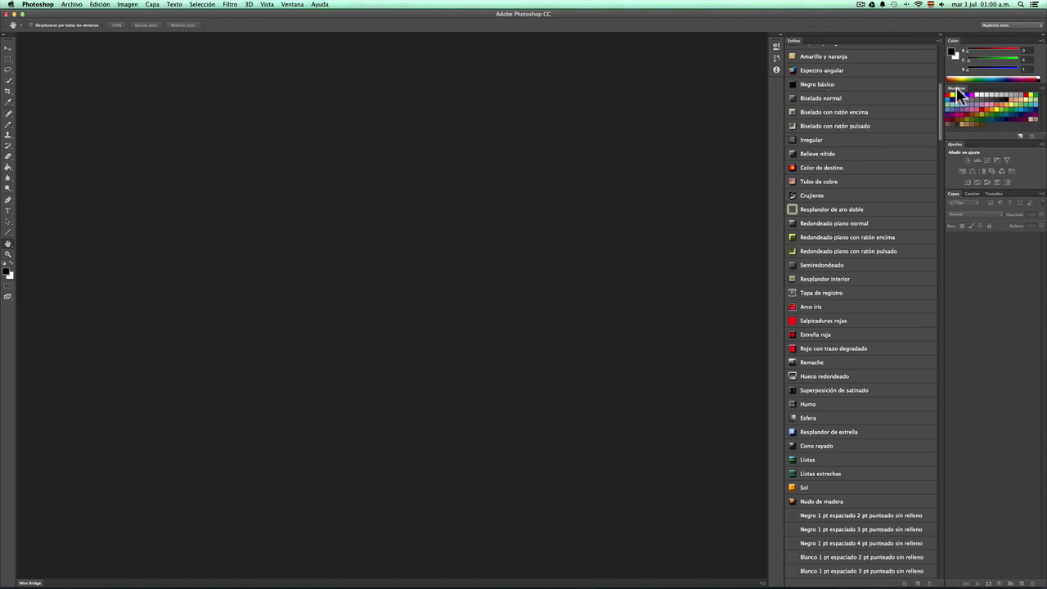
pyautogui.click(941, 39)
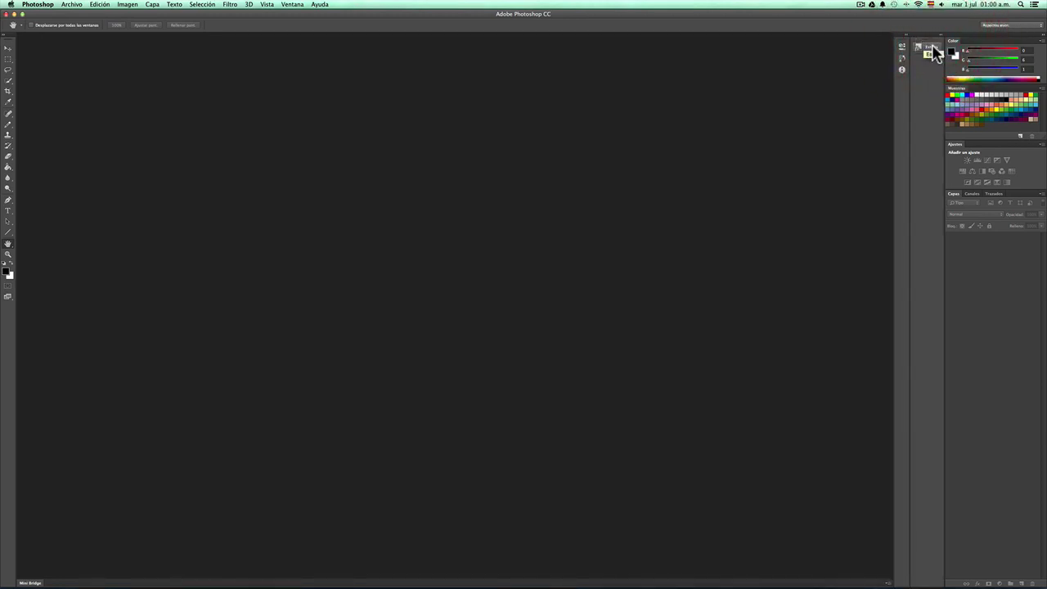
pyautogui.moveTo(934, 48); pyautogui.dragTo(975, 207)
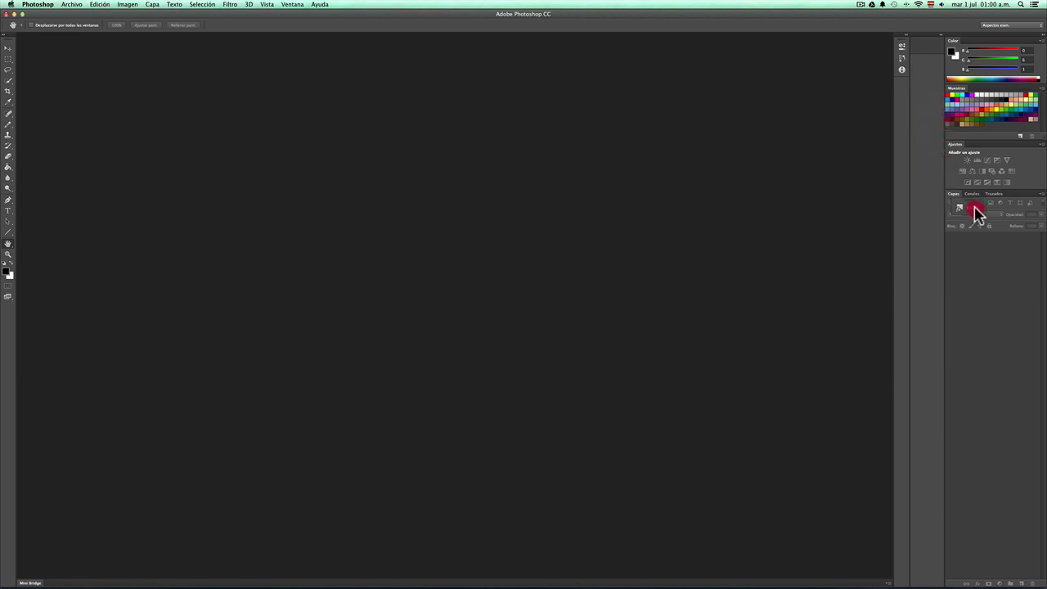
pyautogui.moveTo(975, 207); pyautogui.dragTo(1013, 196)
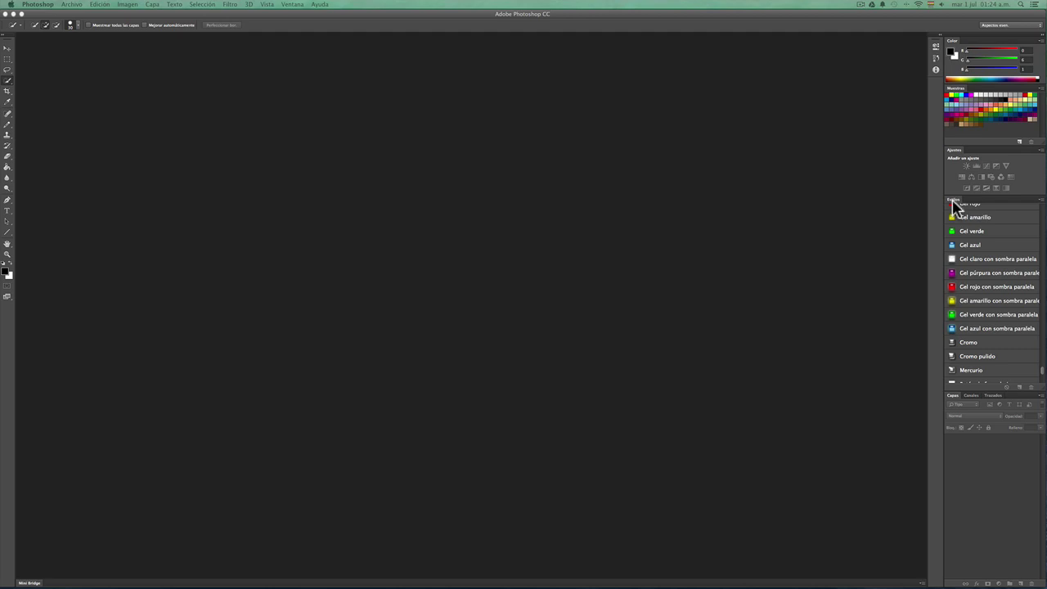
# Drop Estilos into the Capas/Canales/Trazados group and raise the divider to enlarge it
pyautogui.click(954, 204)
pyautogui.click(980, 360)
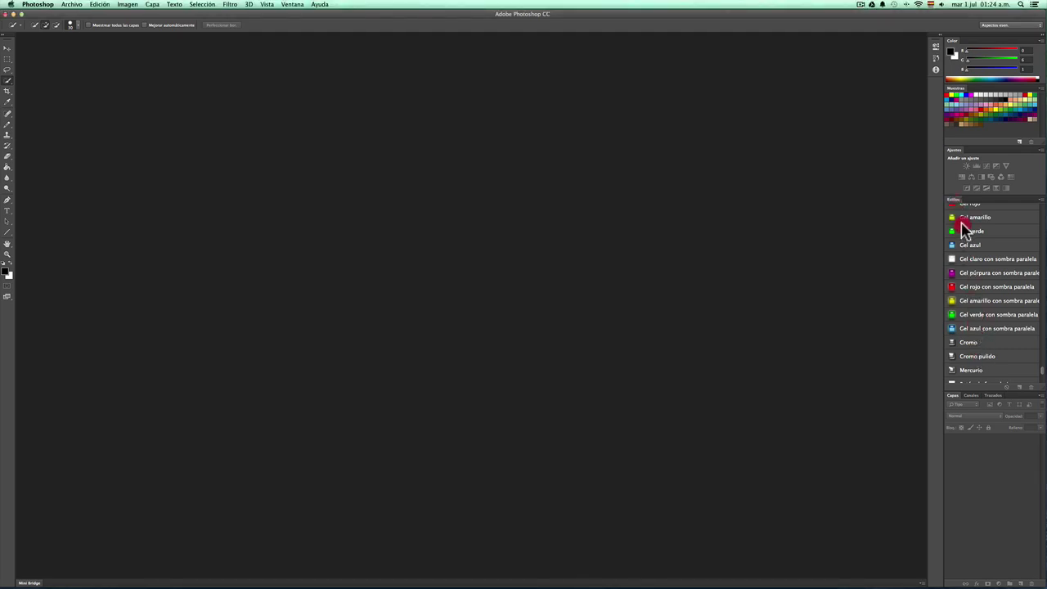
pyautogui.moveTo(955, 205)
pyautogui.mouseDown()
pyautogui.moveTo(977, 393)
pyautogui.moveTo(1014, 400)
pyautogui.mouseUp()
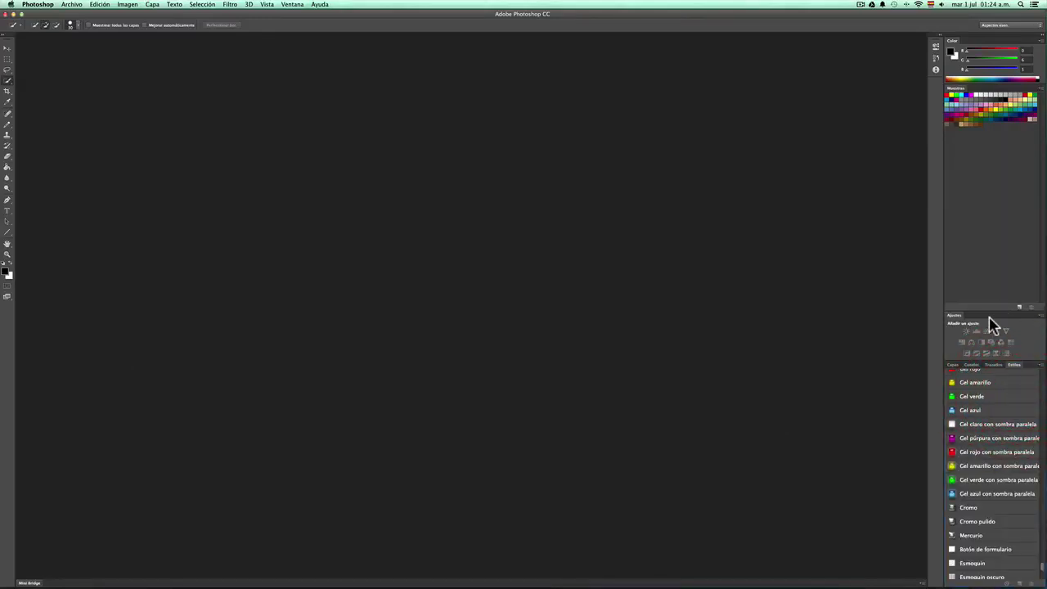
pyautogui.moveTo(990, 309); pyautogui.dragTo(990, 139)
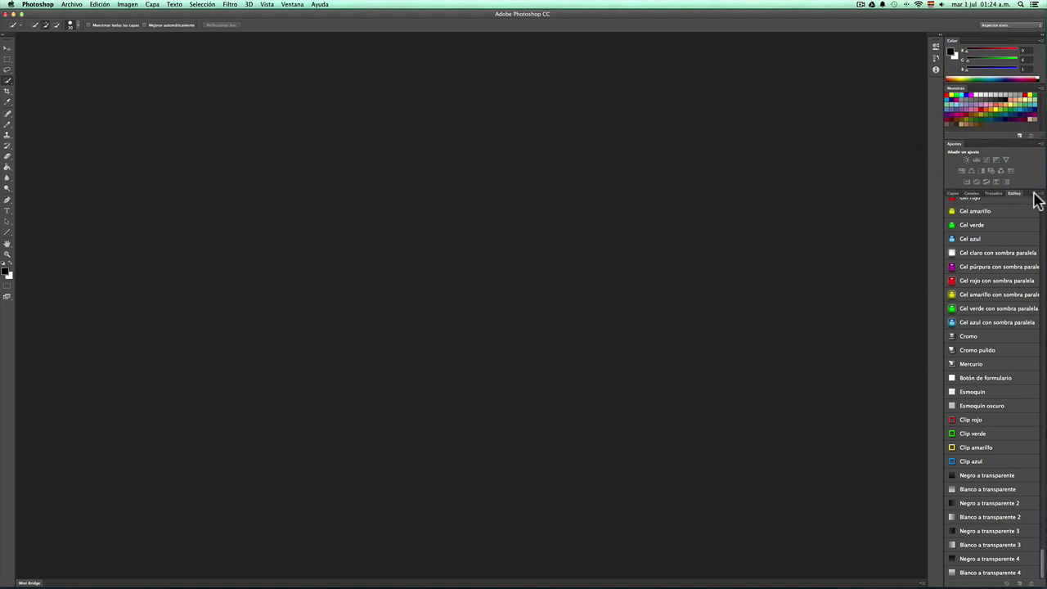
# Cycle through the Trazados, Canales and Capas tabs, ending on Capas
pyautogui.click(993, 194)
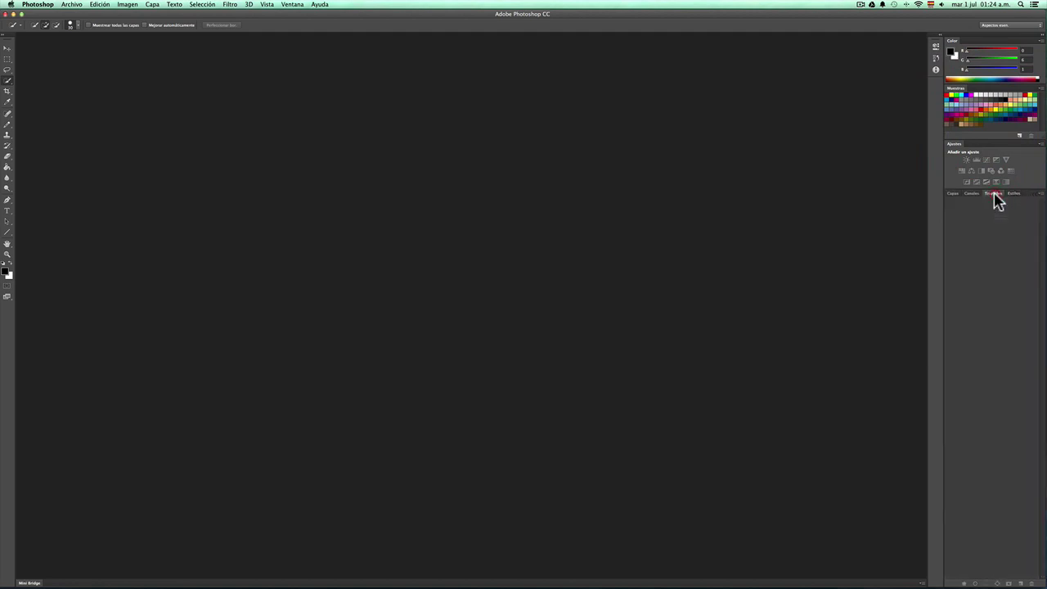
pyautogui.click(972, 194)
pyautogui.click(953, 195)
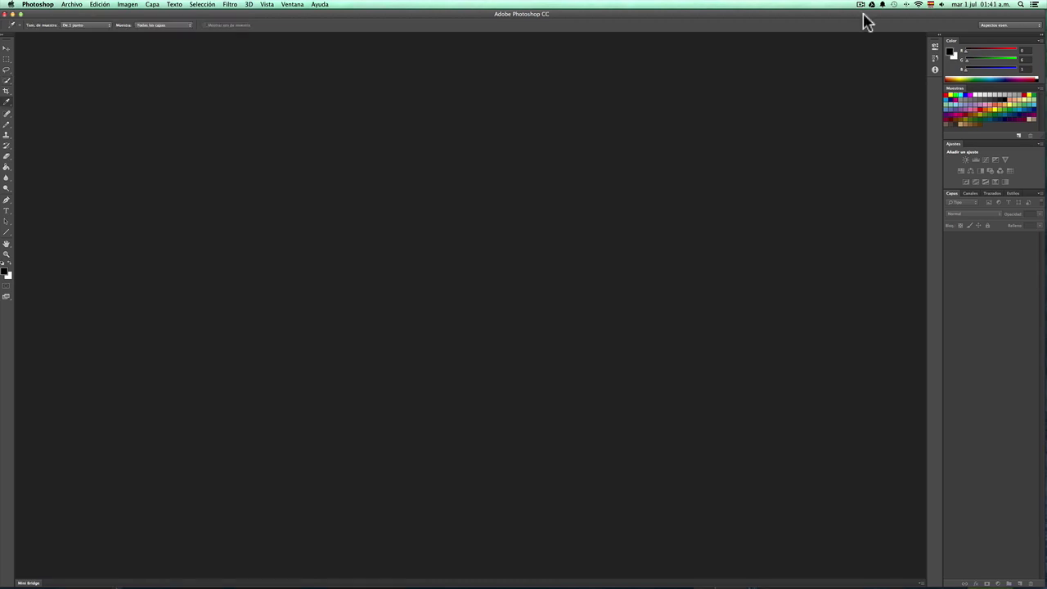
# Show the Estilos tab and enable Mostrar automáticamente paneles ocultos in Interfaz preferences
pyautogui.click(1013, 193)
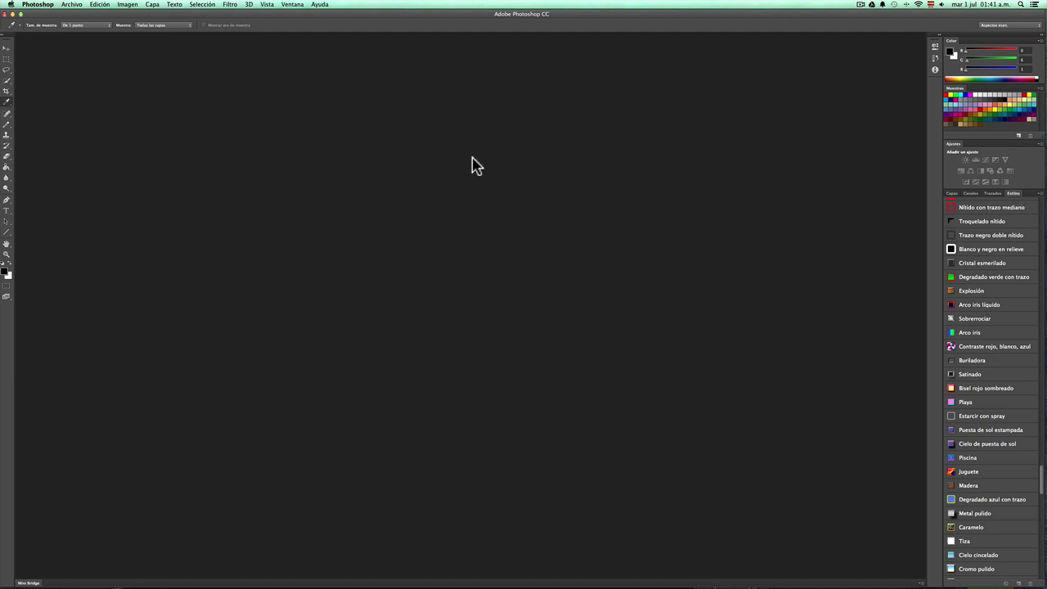
pyautogui.click(45, 7)
pyautogui.moveTo(49, 59)
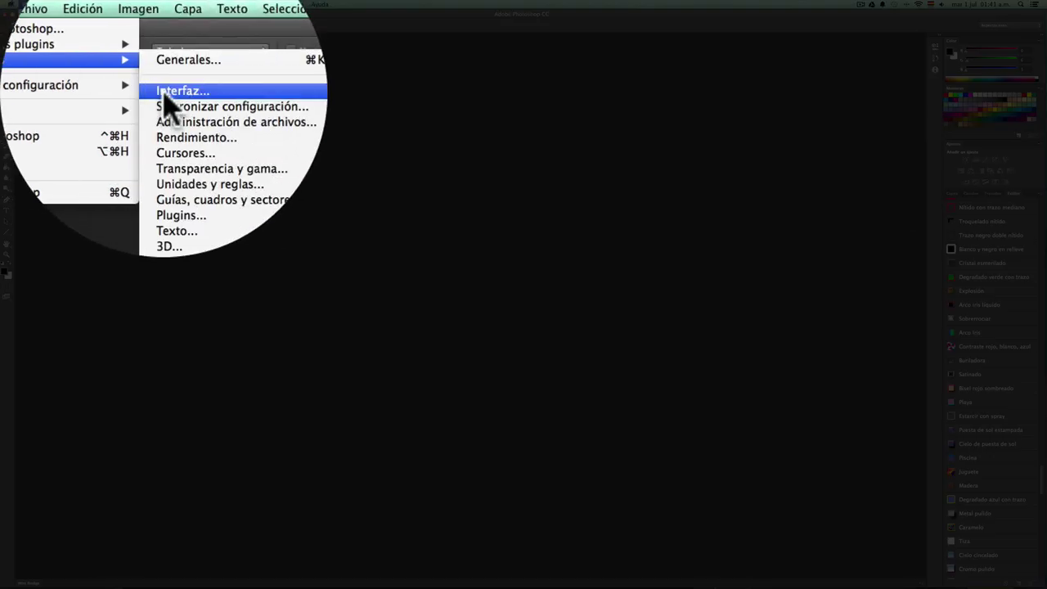
pyautogui.click(168, 98)
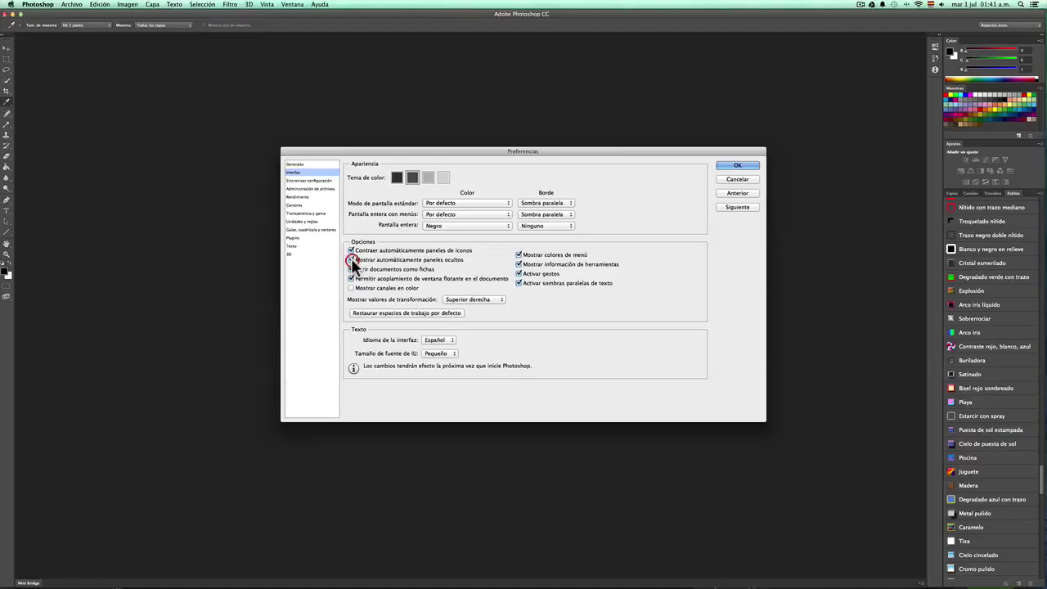
pyautogui.click(351, 259)
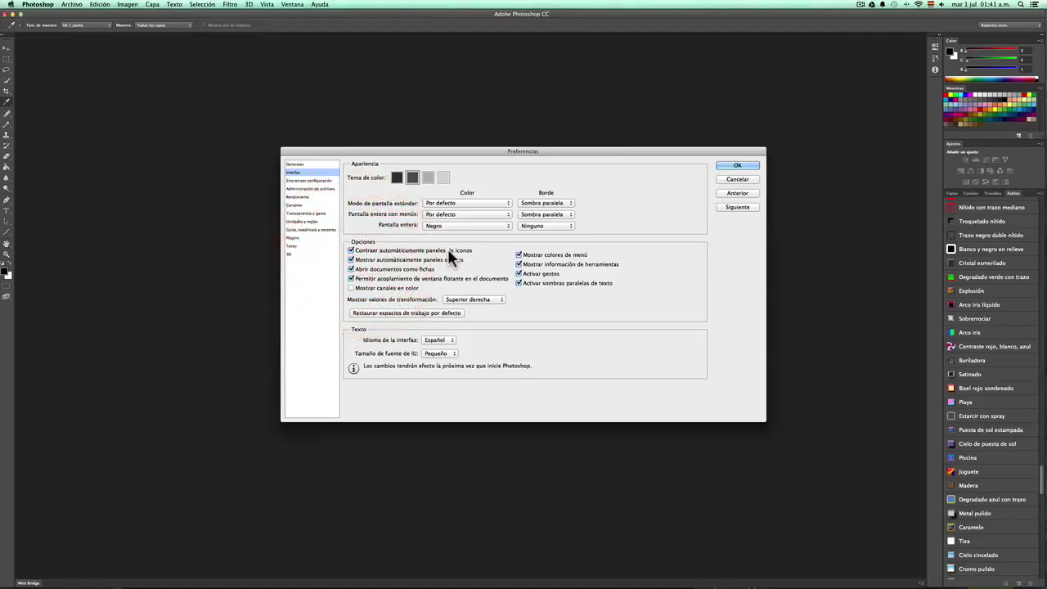
pyautogui.click(738, 165)
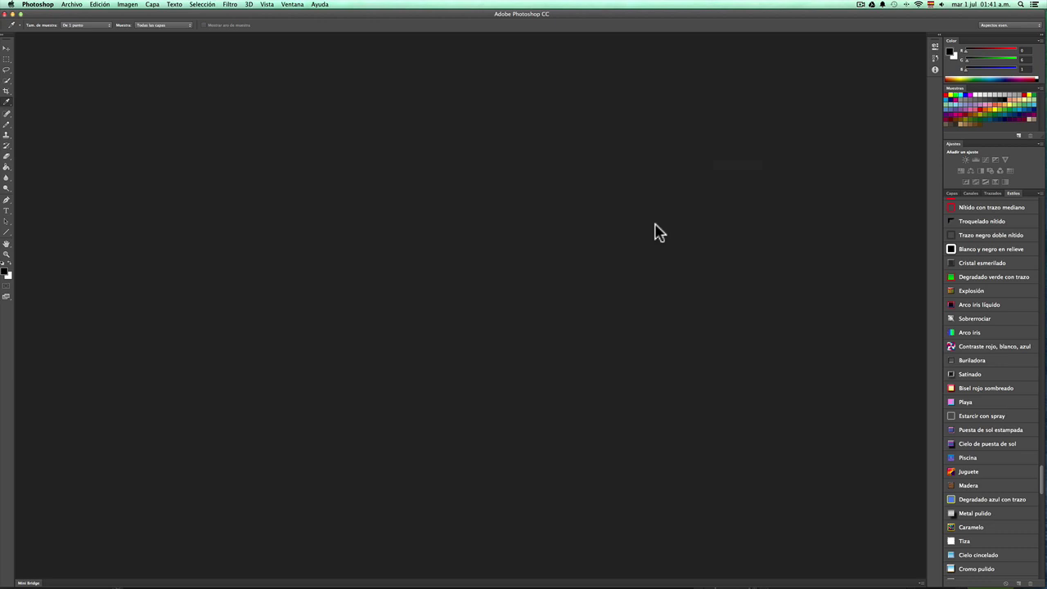
# Hide the toolbox, options bar and every panel with the Tab key
pyautogui.press('Tab')
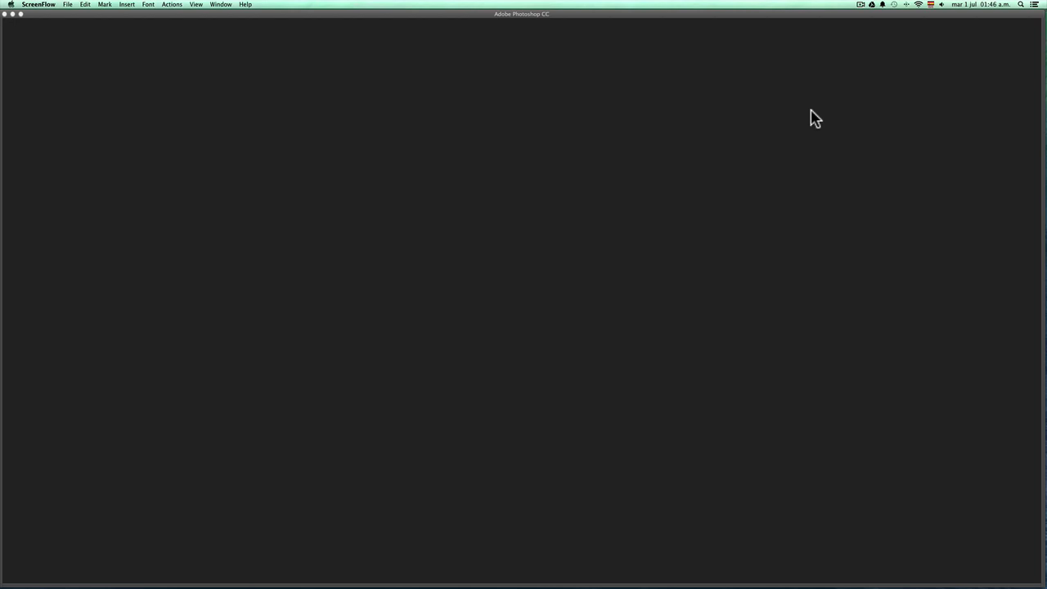
# Bring the Photoshop window to the front over ScreenFlow
pyautogui.click(720, 18)
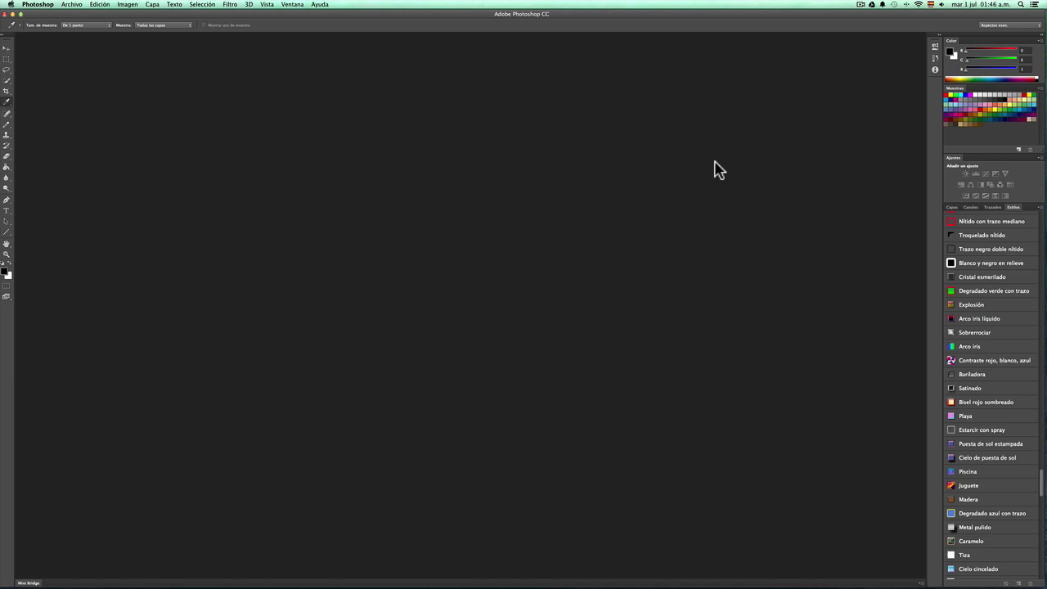
pyautogui.hotkey('shift', 'Tab')
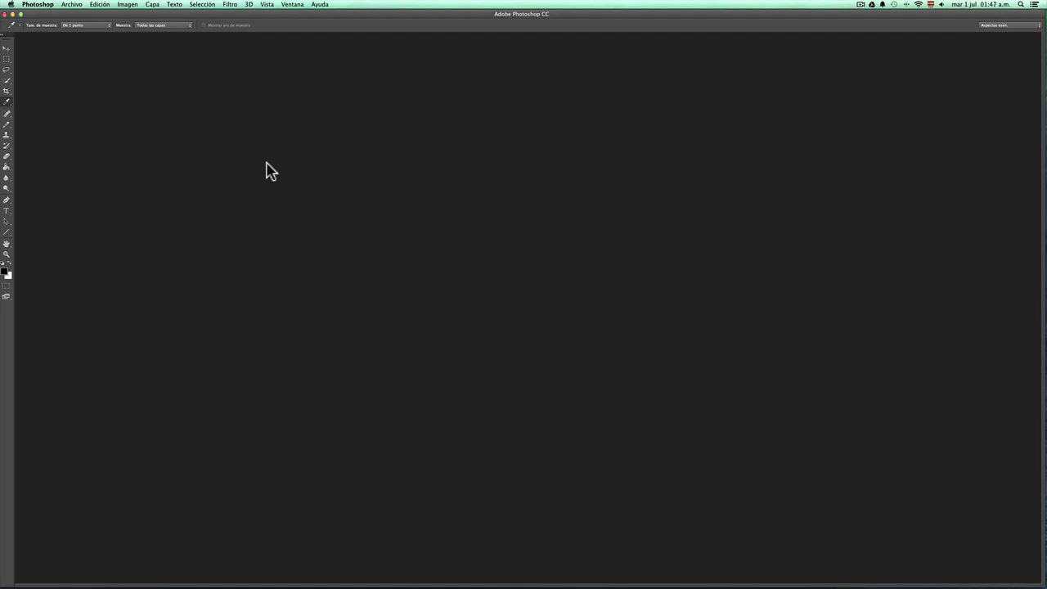
pyautogui.press('Tab')
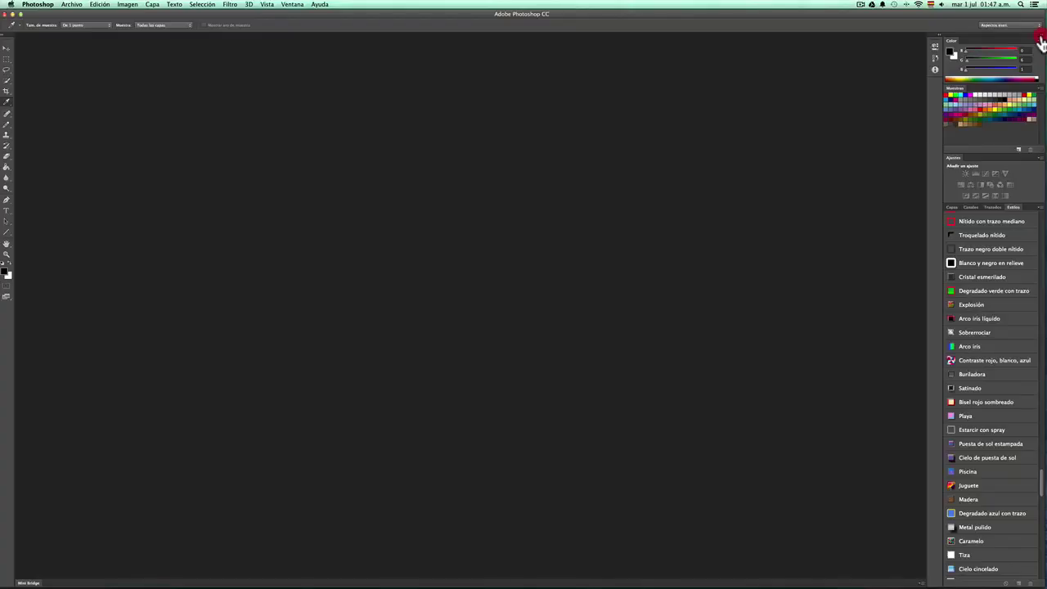
# Collapse the panel dock to icons, then expand and re-collapse Estilos, Capas and Ajustes
pyautogui.click(1039, 35)
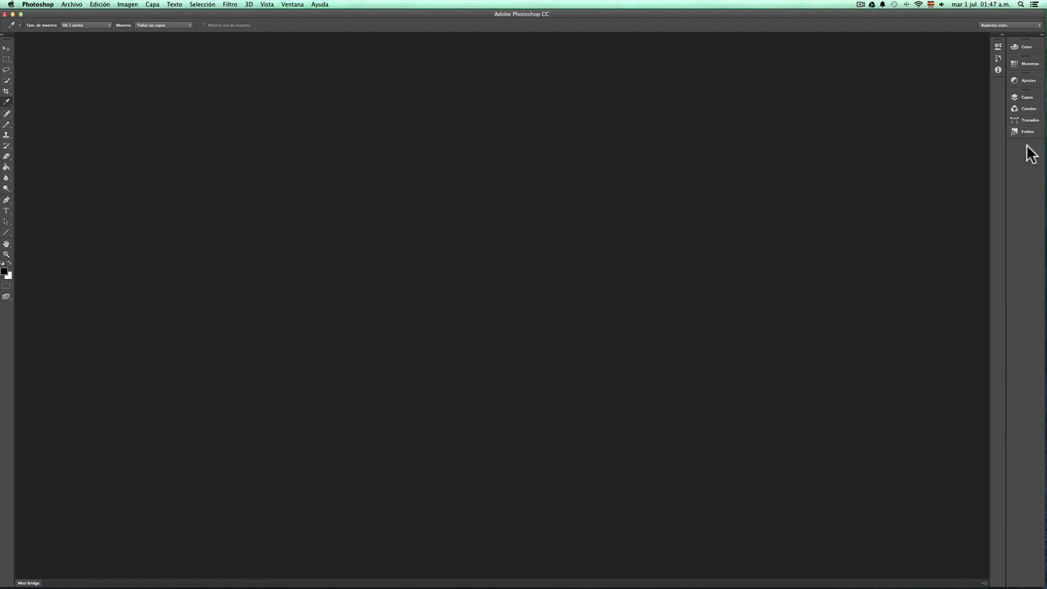
pyautogui.click(1026, 132)
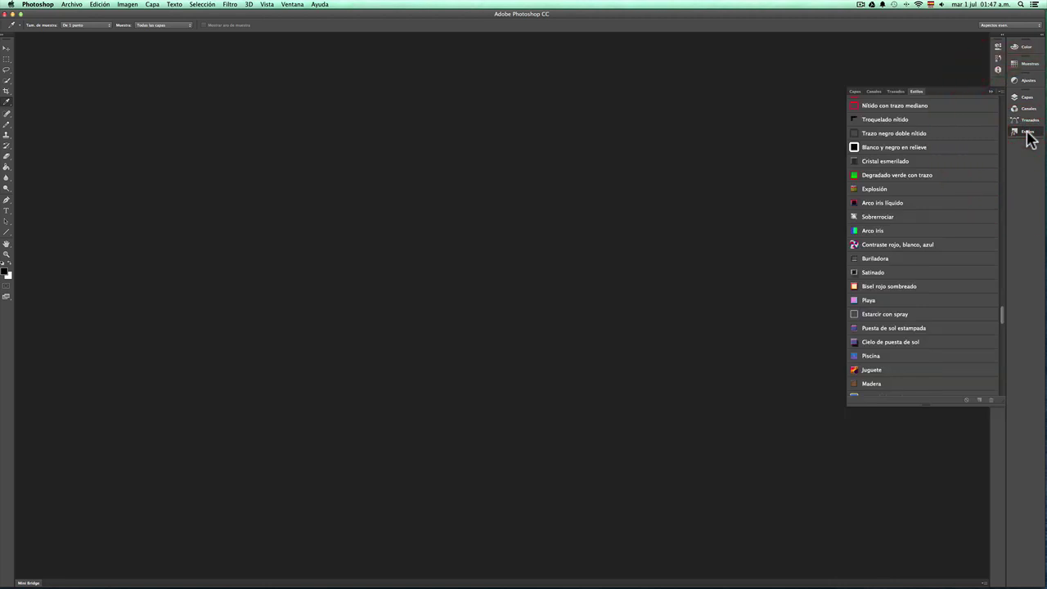
pyautogui.click(1028, 134)
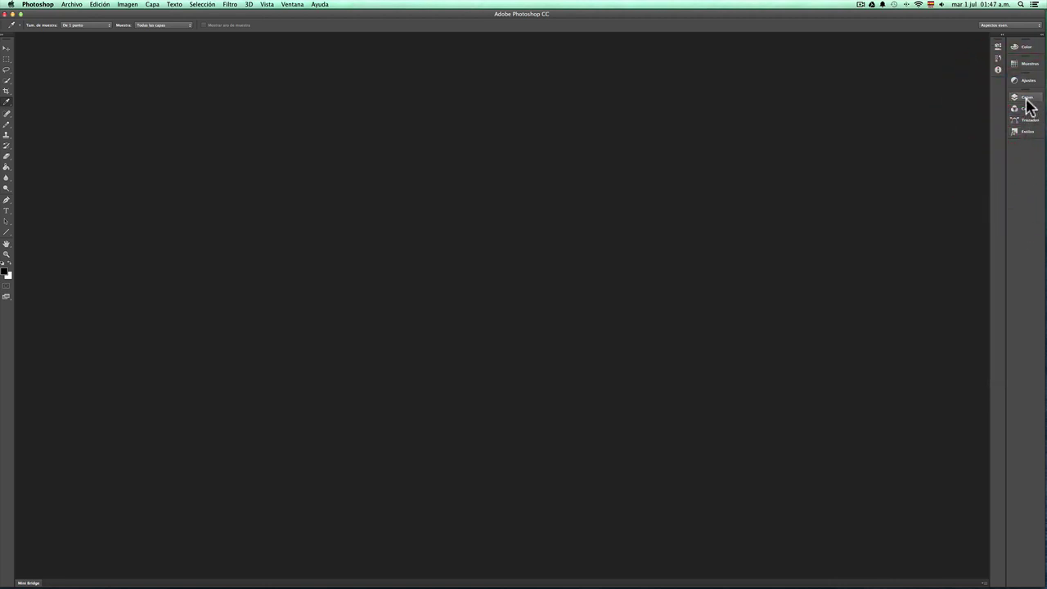
pyautogui.click(1027, 99)
pyautogui.click(1027, 99)
pyautogui.click(1027, 81)
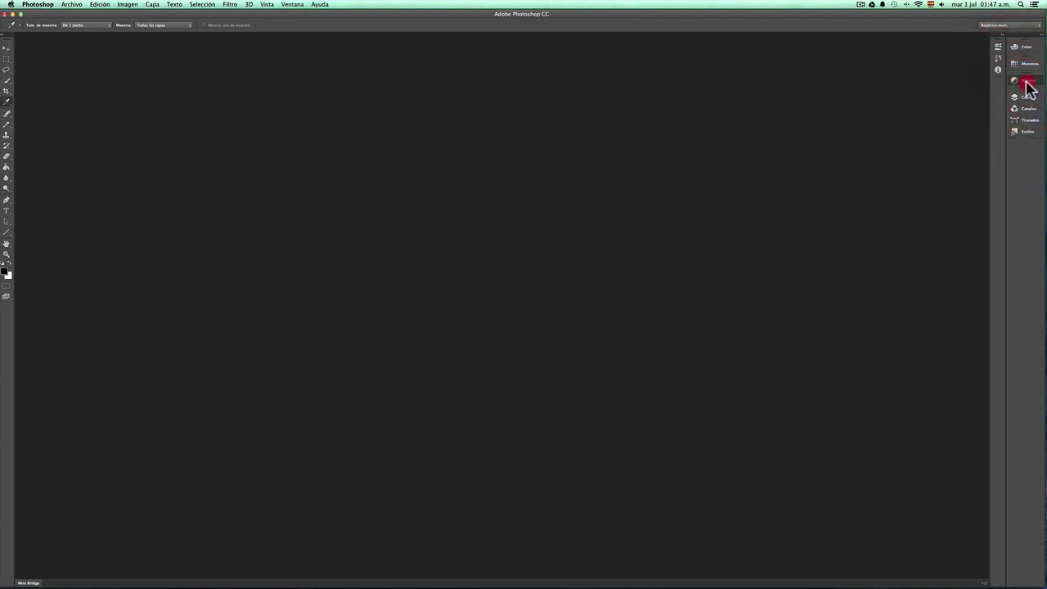
pyautogui.click(1027, 81)
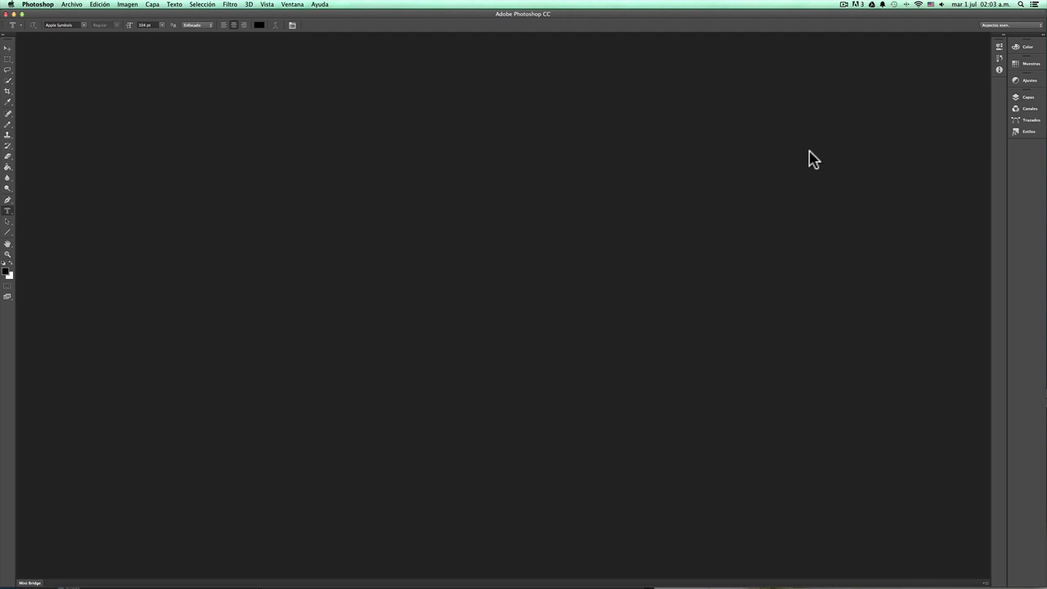
# Restore the Aspectos esenciales workspace from the workspace switcher
pyautogui.click(1000, 25)
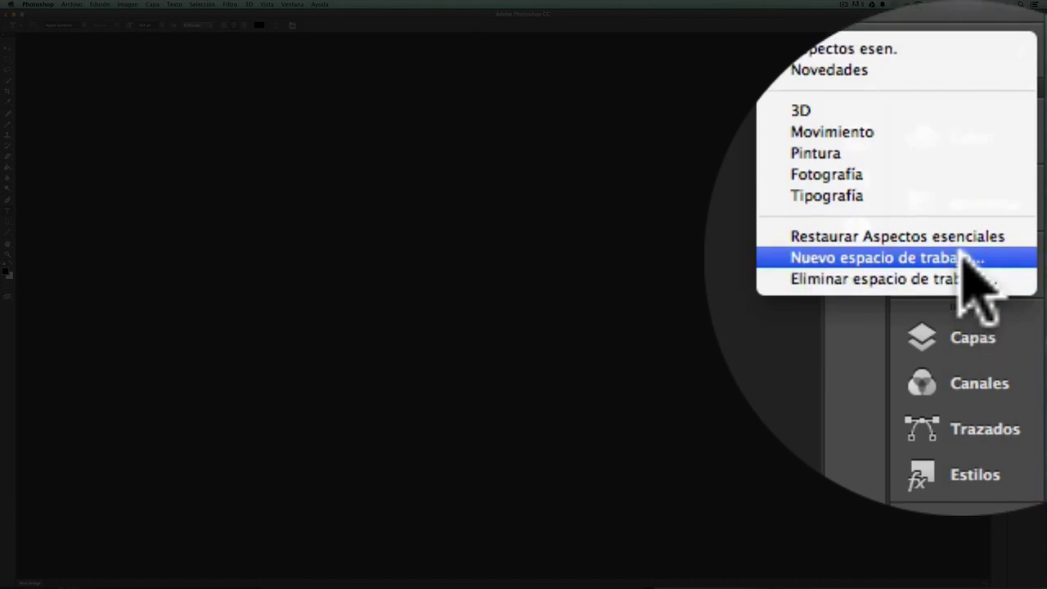
pyautogui.click(966, 256)
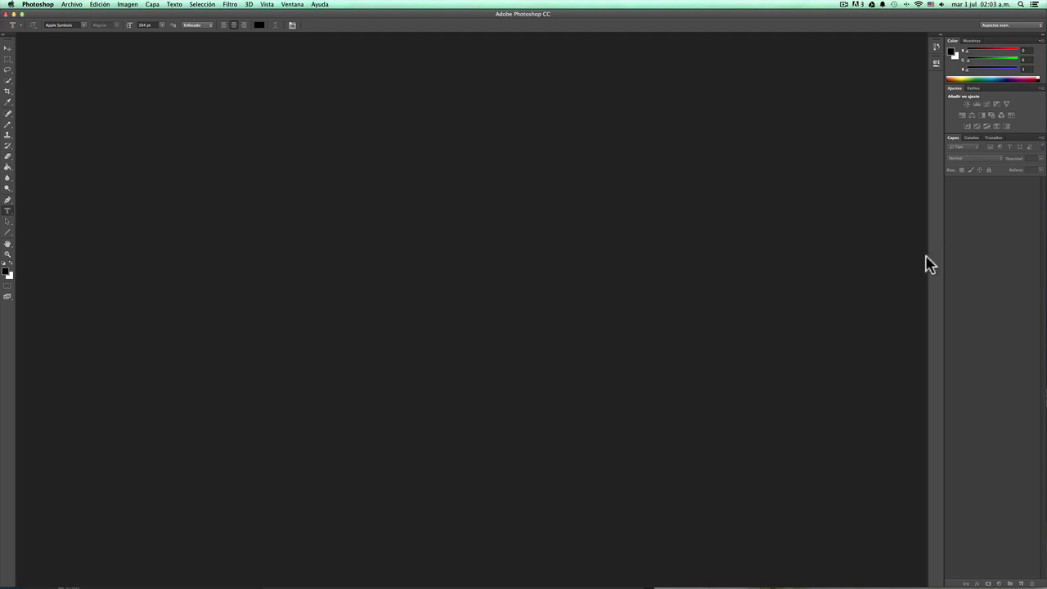
# Show the Carácter panel via Ventana, collapse and re-expand it, then show Estilos
pyautogui.click(292, 5)
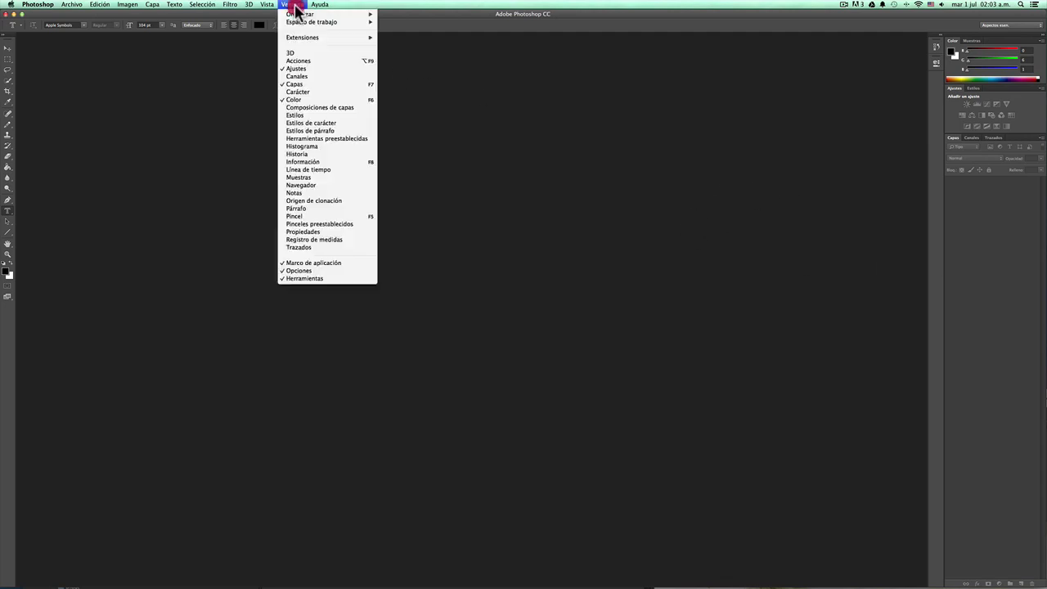
pyautogui.click(319, 97)
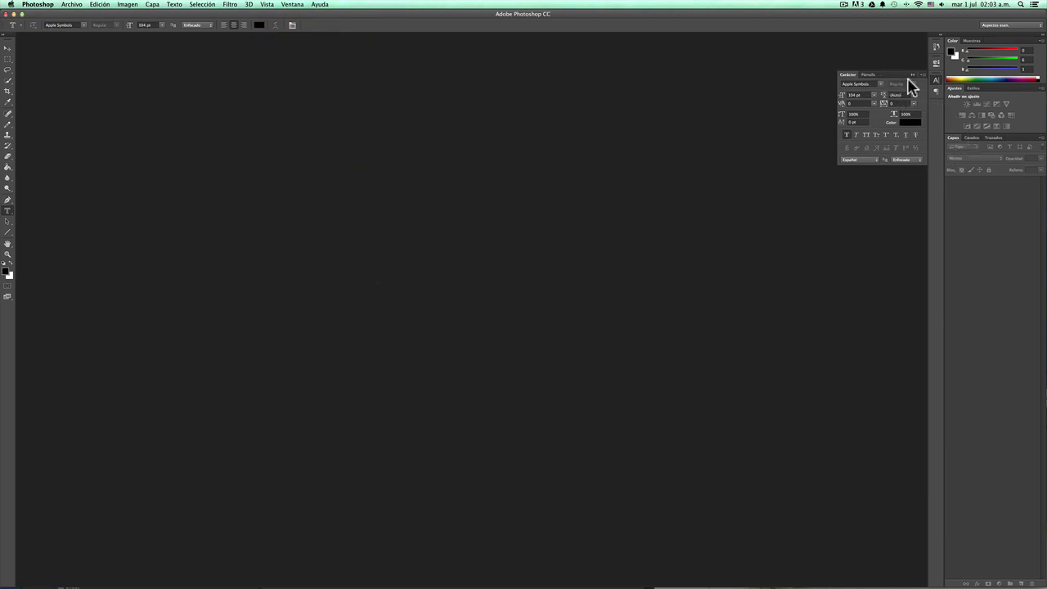
pyautogui.click(913, 74)
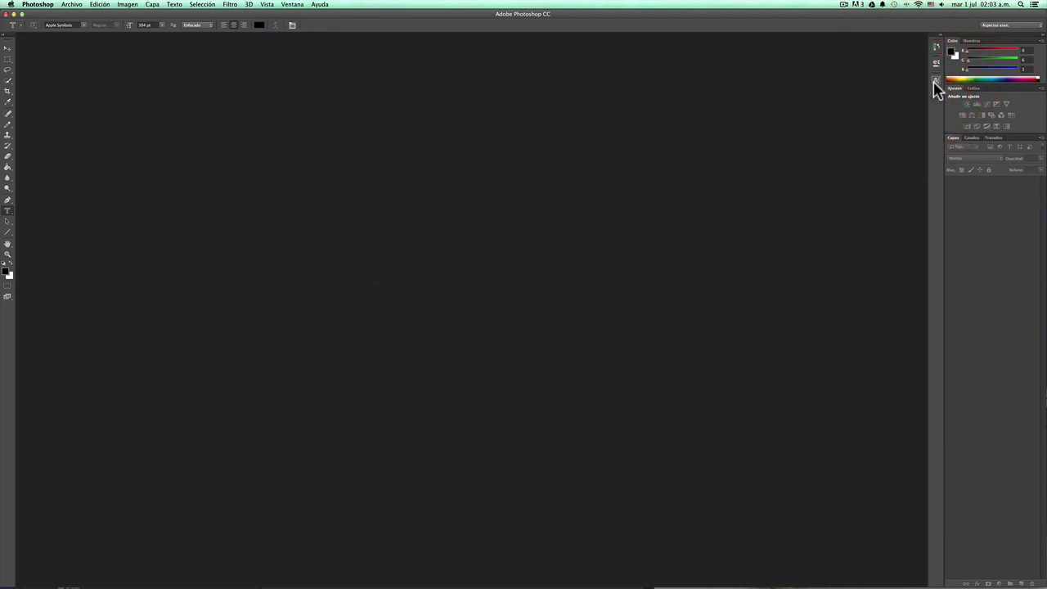
pyautogui.click(935, 80)
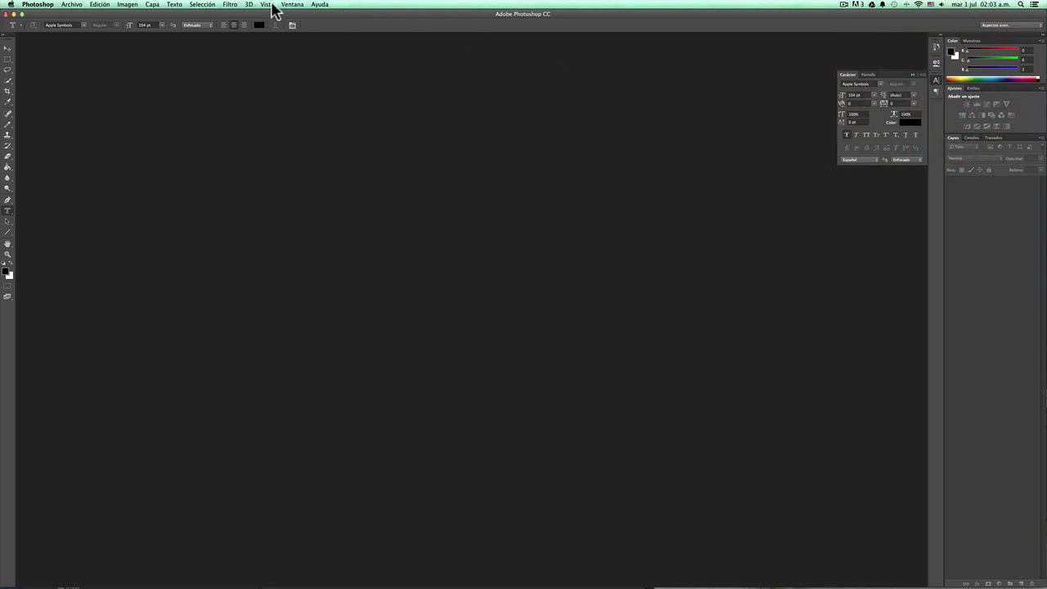
pyautogui.click(290, 4)
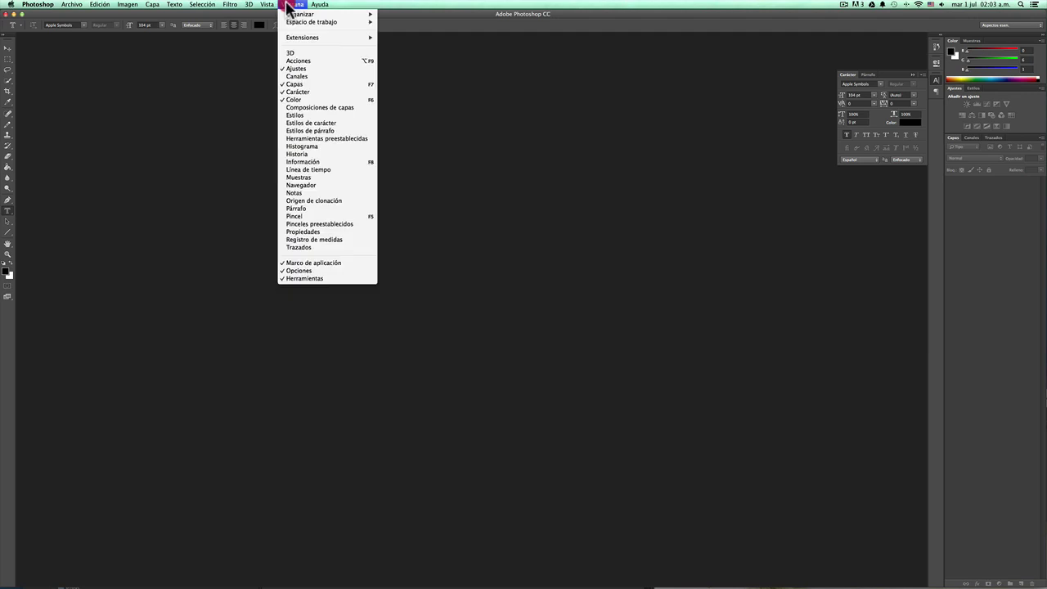
pyautogui.click(308, 120)
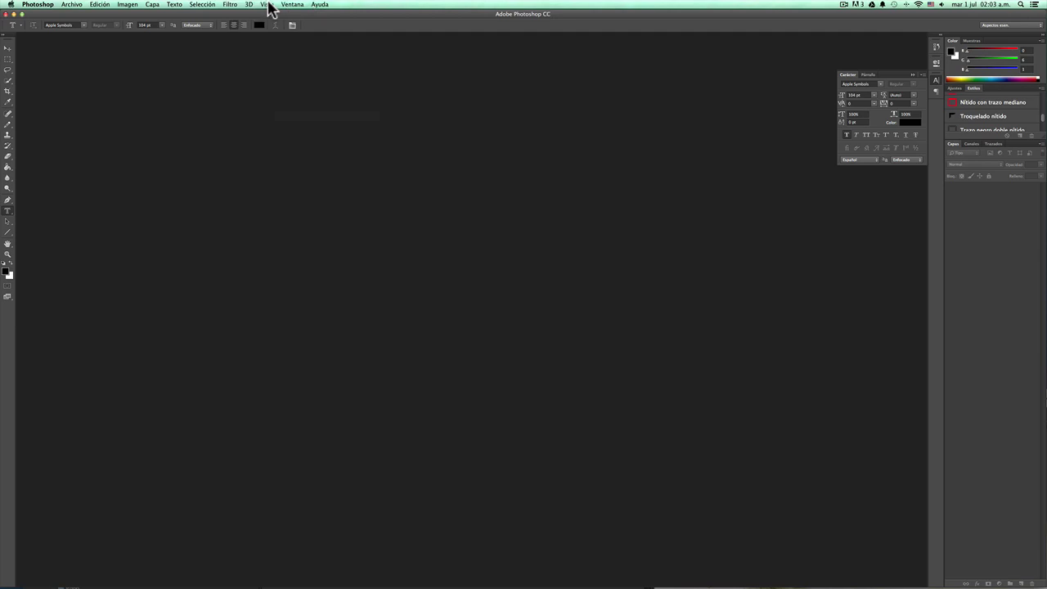
# Show the Estilos de carácter panel, pick Ninguno, and bring the Ajustes tab forward
pyautogui.click(284, 5)
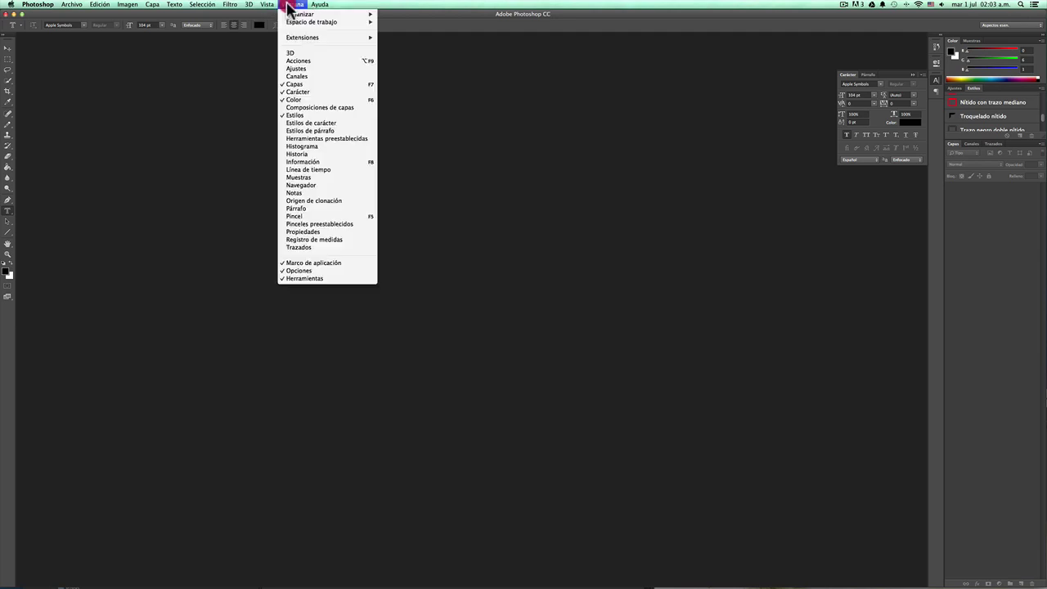
pyautogui.click(318, 123)
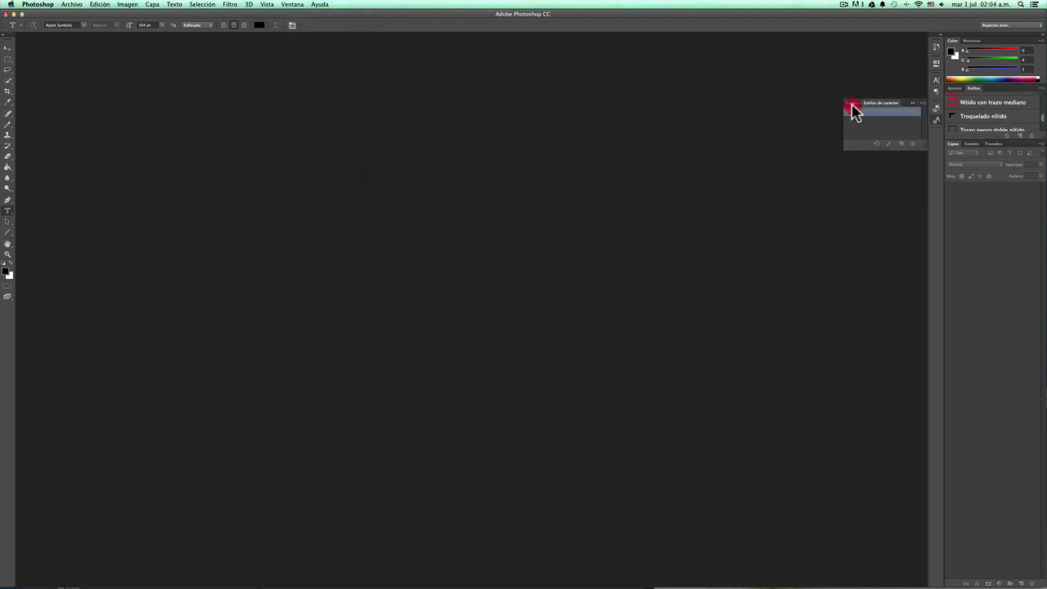
pyautogui.click(883, 111)
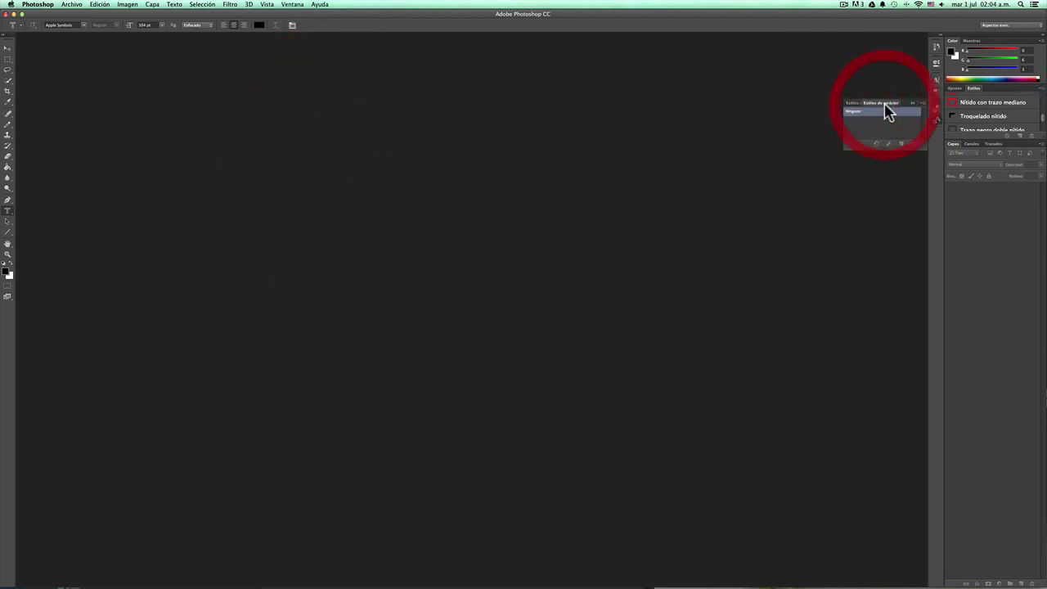
pyautogui.click(958, 90)
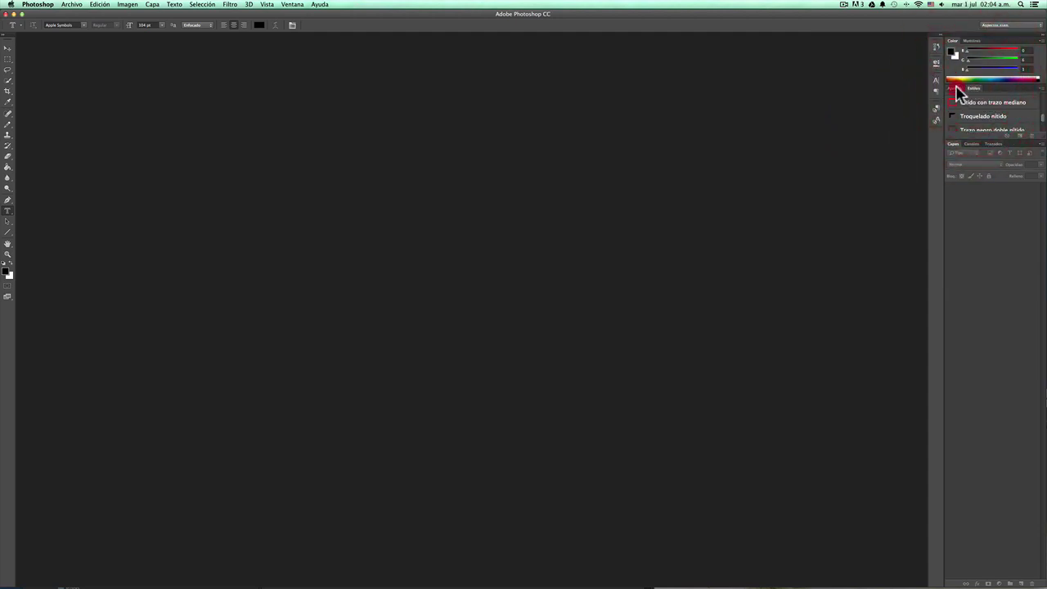
pyautogui.click(956, 89)
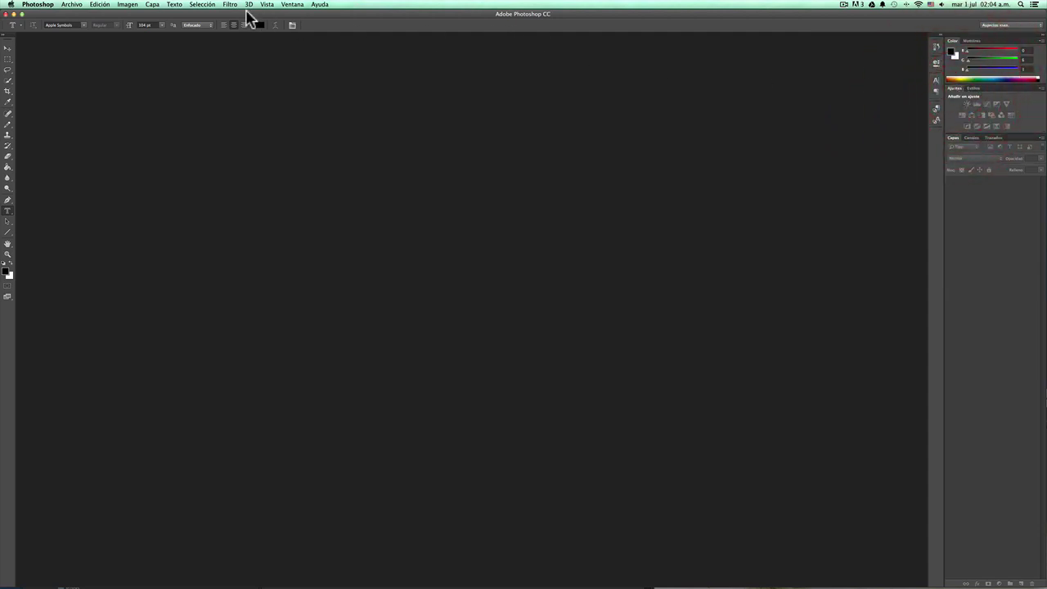
pyautogui.click(937, 119)
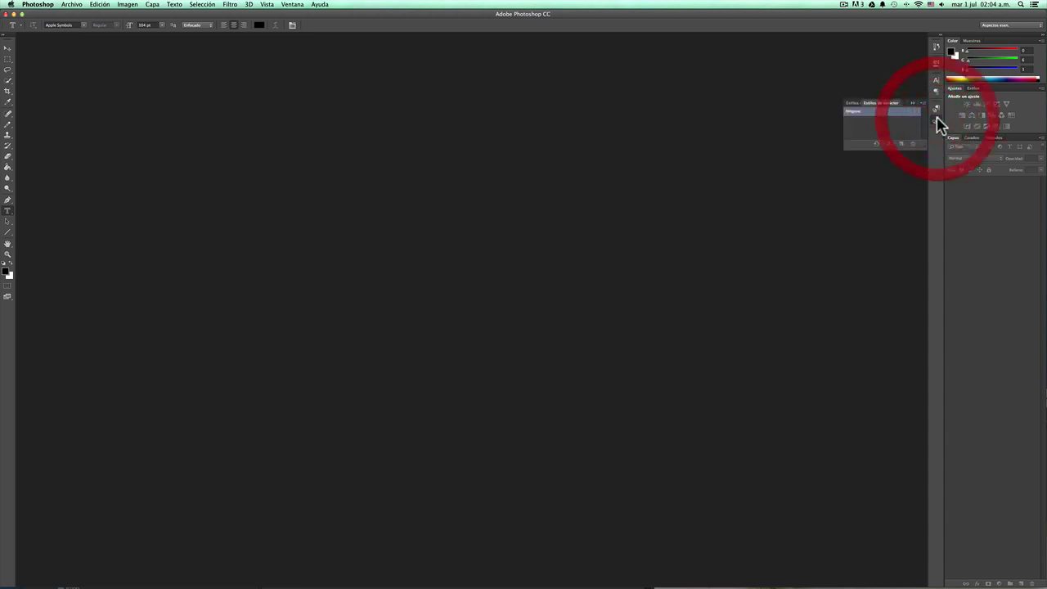
# Switch to Estilos de párrafo and collapse the floating Carácter panels to icons
pyautogui.click(851, 104)
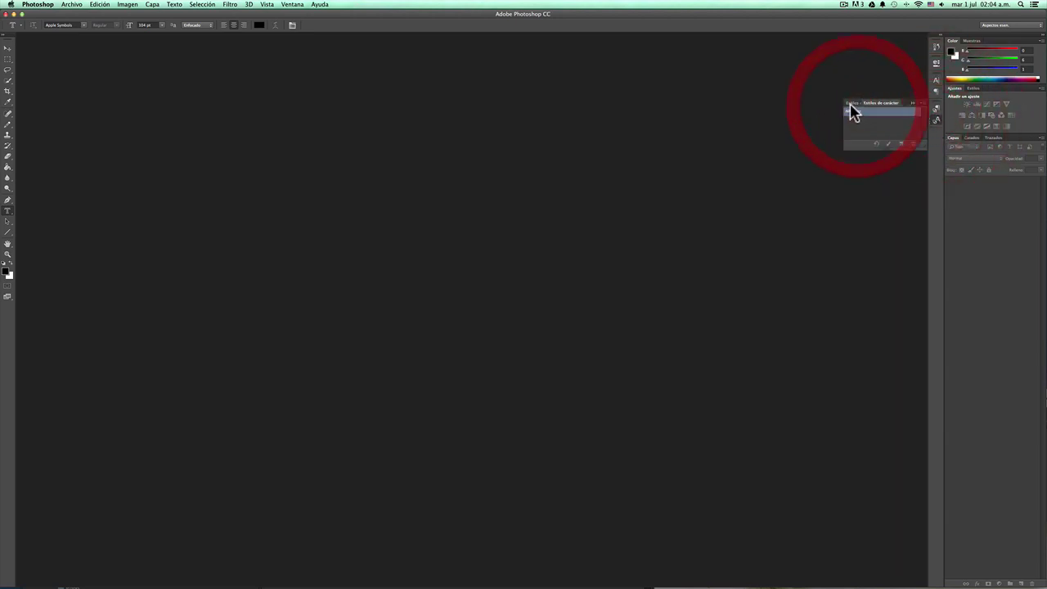
pyautogui.click(936, 111)
pyautogui.click(937, 80)
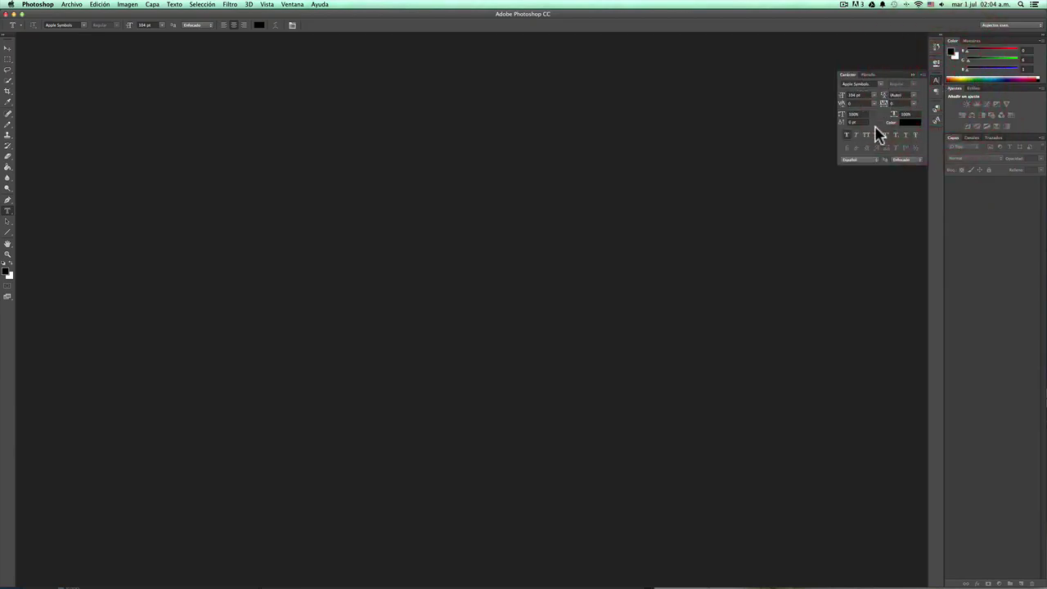
pyautogui.click(937, 81)
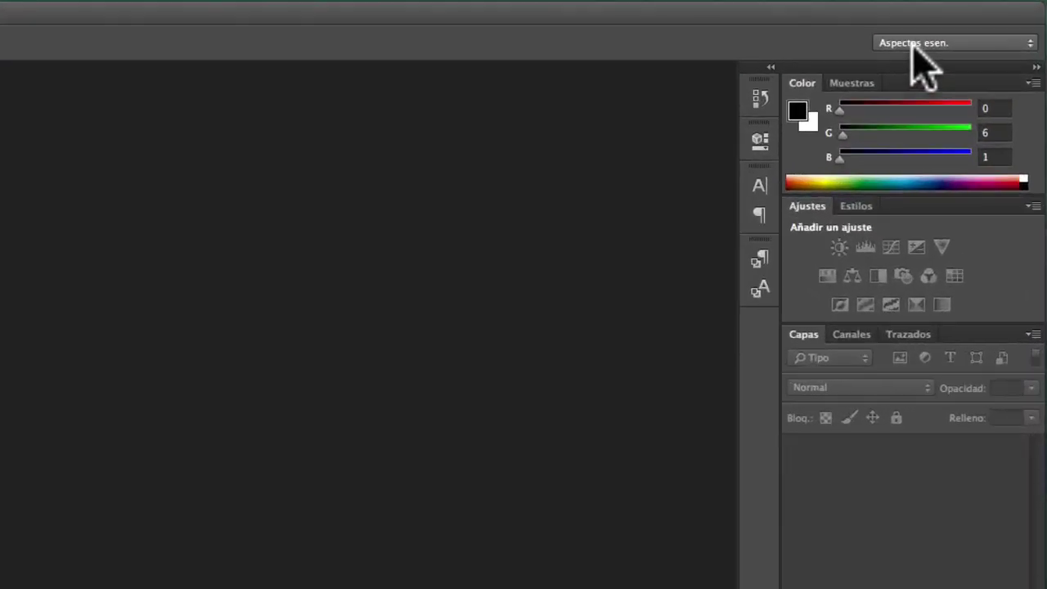
# Save a new workspace named 'Demo' plus the author's name, including keyboard shortcuts
pyautogui.click(917, 45)
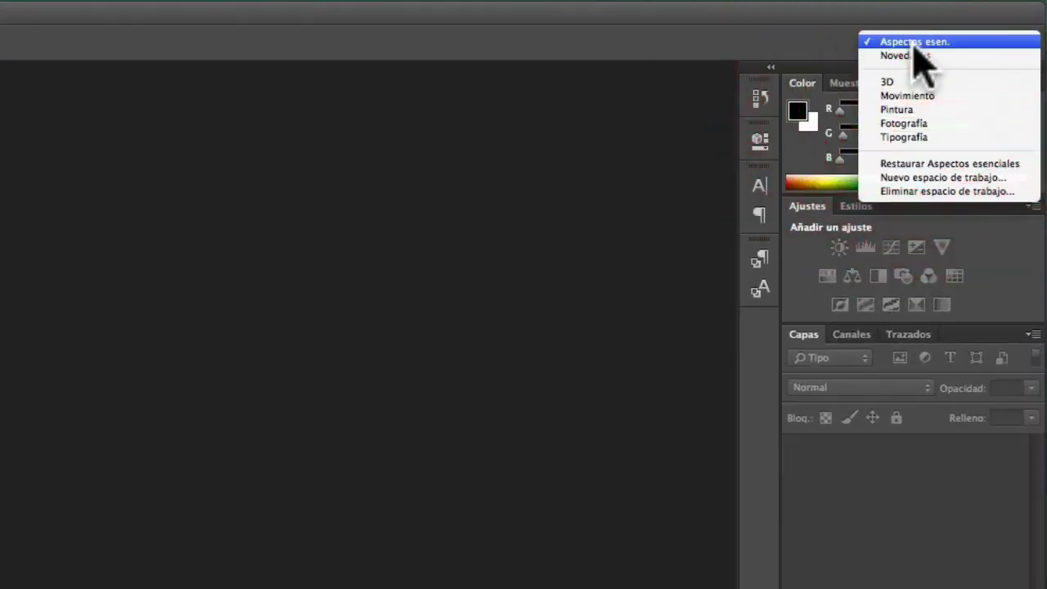
pyautogui.click(961, 177)
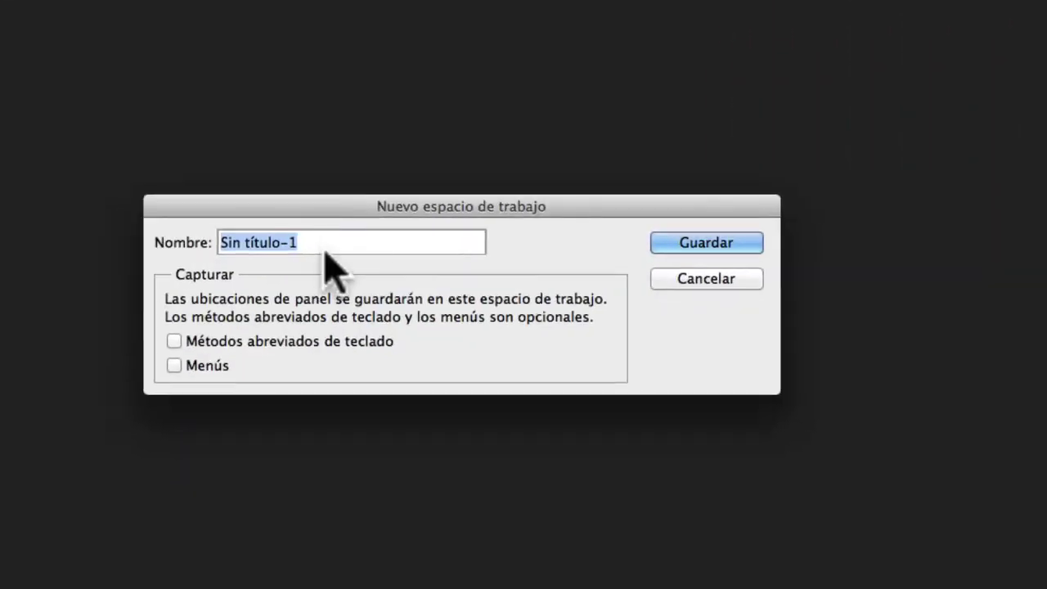
pyautogui.click(174, 342)
pyautogui.write('Demo ')
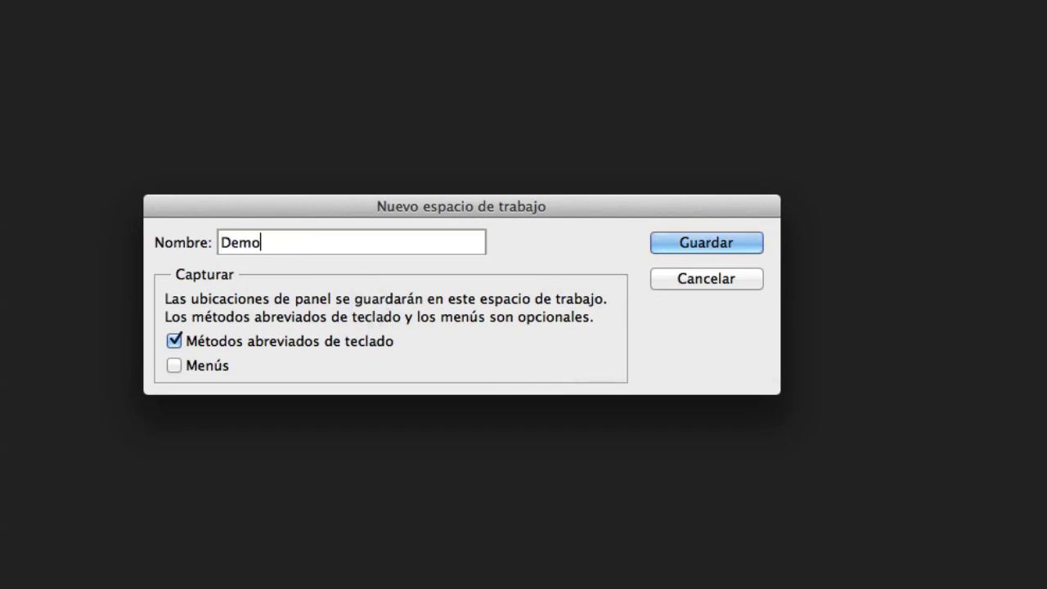
pyautogui.write('lic')
pyautogui.write('lonny')
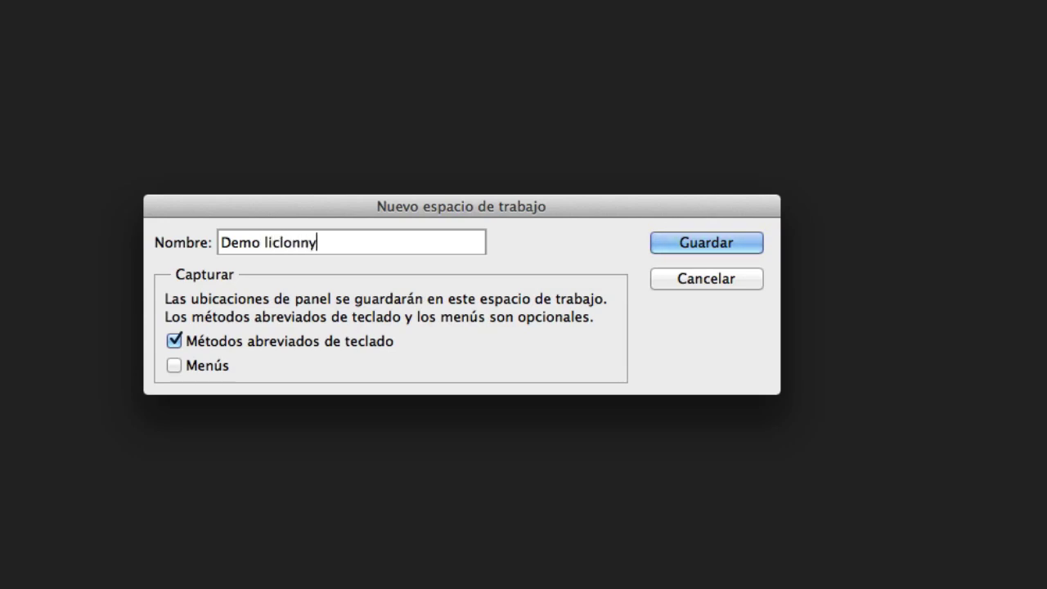
pyautogui.click(709, 232)
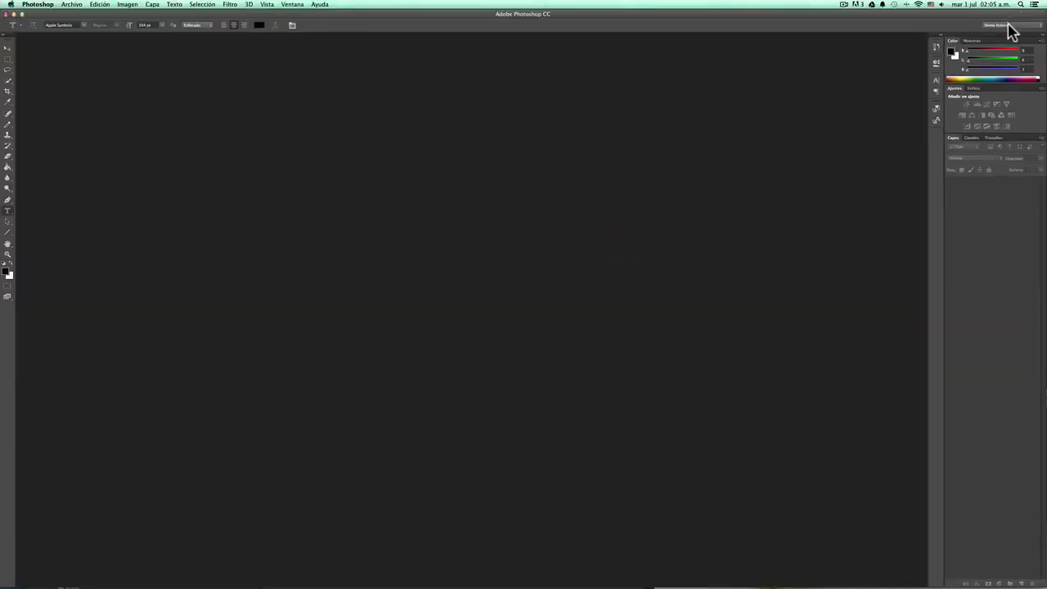
# Switch to Aspectos esenciales and reset it to its default panel layout
pyautogui.click(1009, 27)
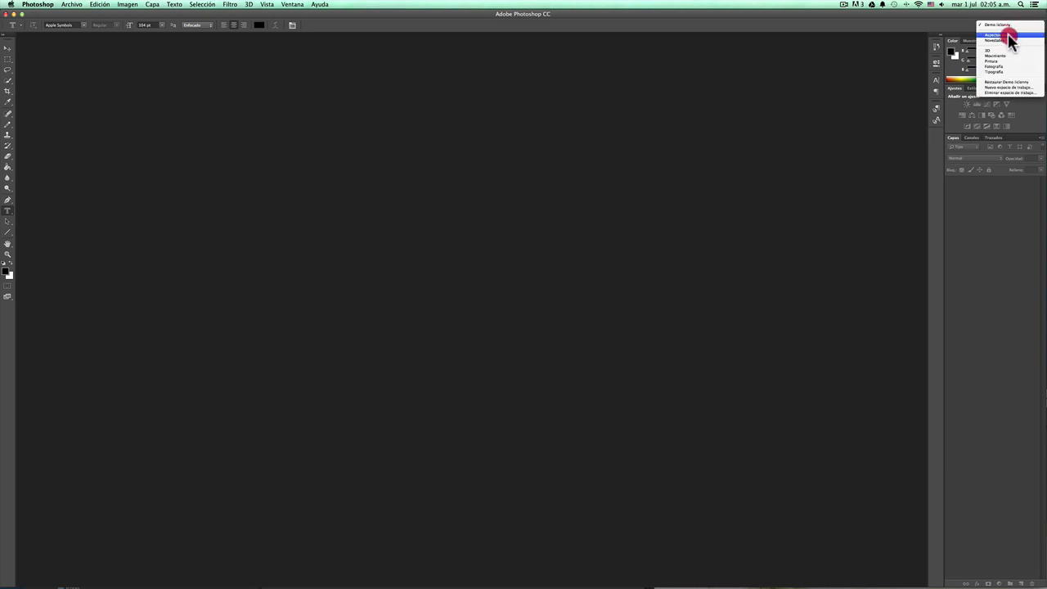
pyautogui.click(1012, 41)
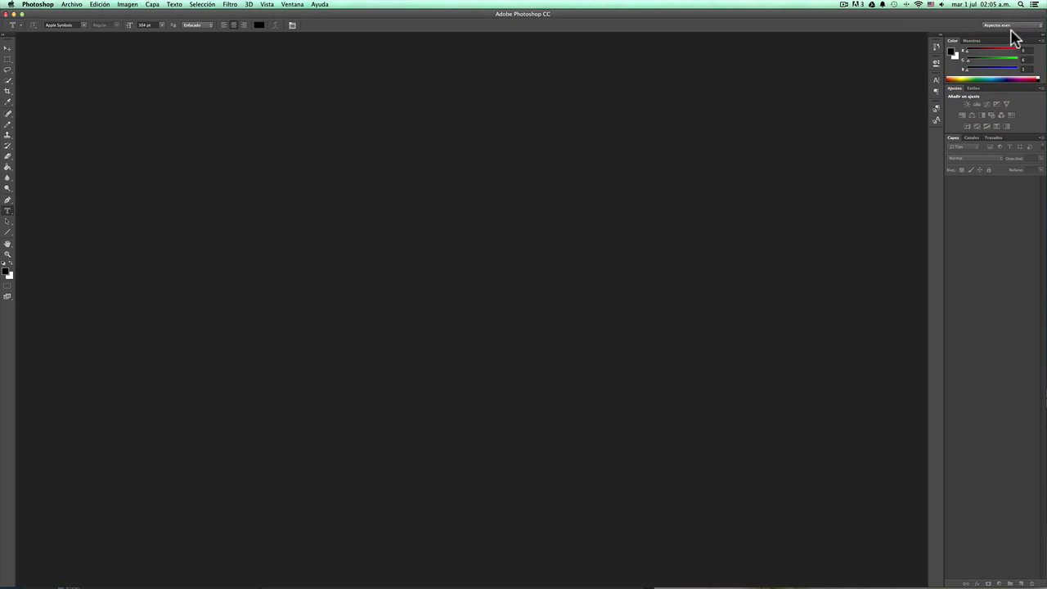
pyautogui.click(1009, 26)
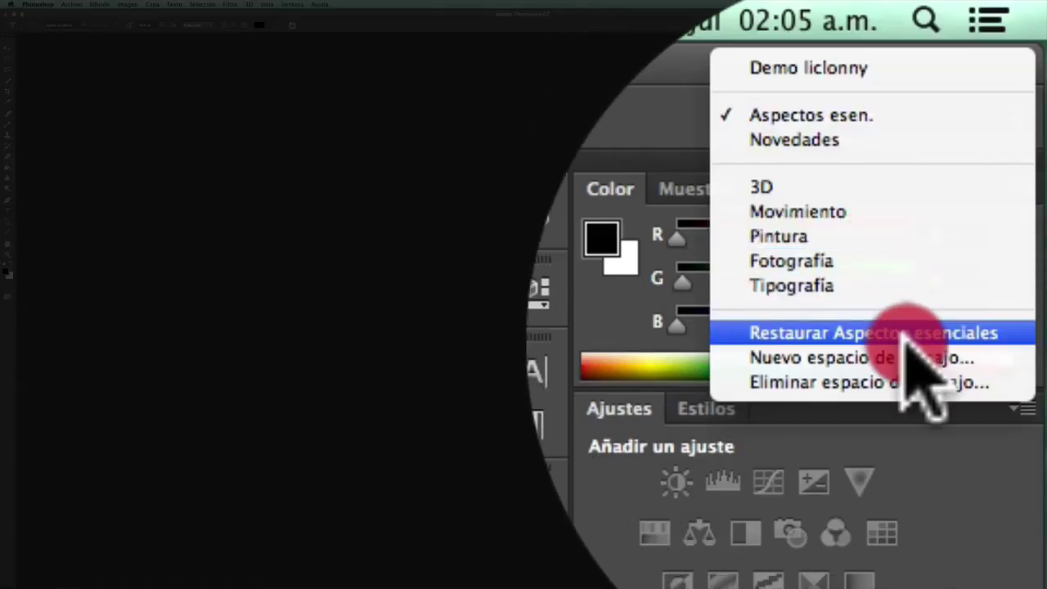
pyautogui.click(904, 336)
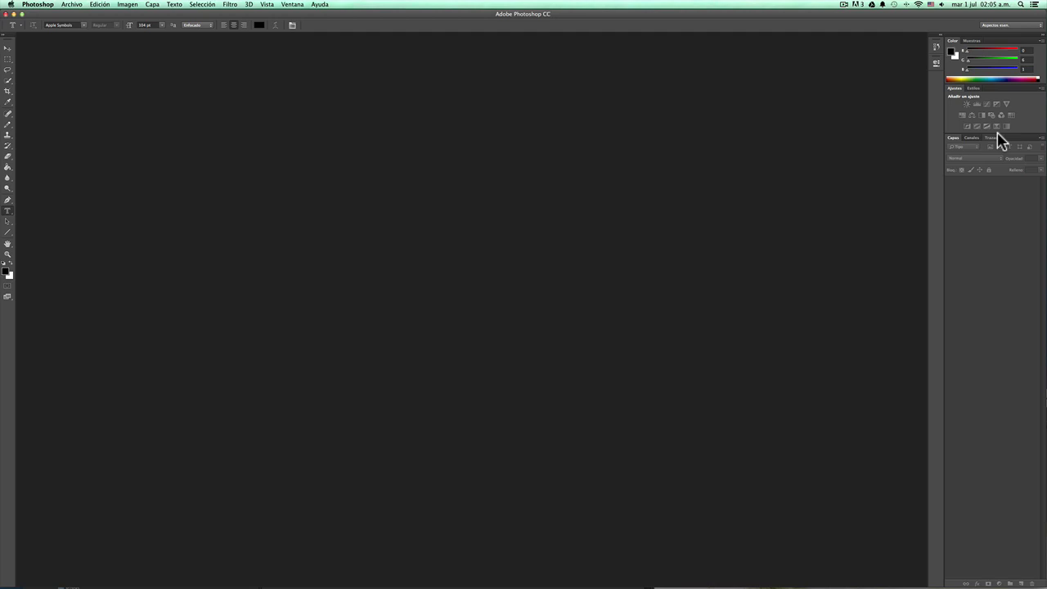
# Activate the custom Demo workspace, then open the Eliminar espacio de trabajo dialog
pyautogui.click(1005, 26)
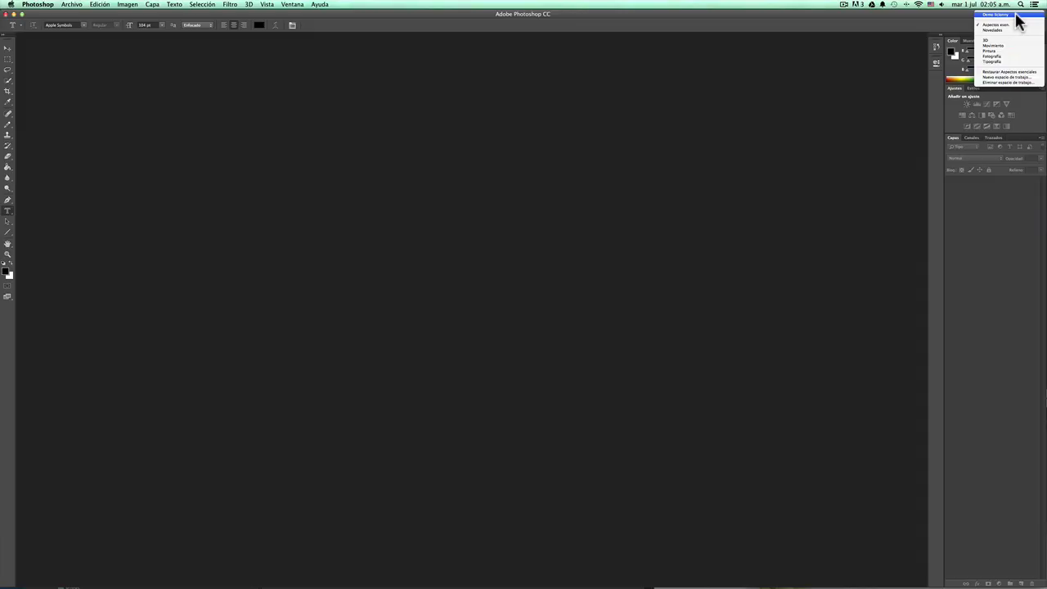
pyautogui.click(1016, 14)
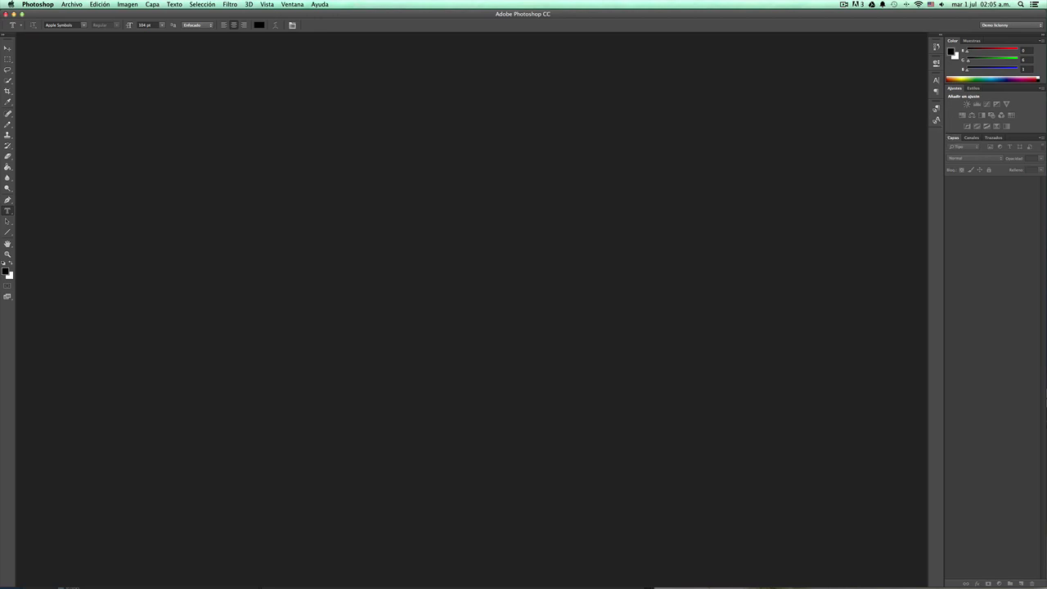
pyautogui.click(1014, 25)
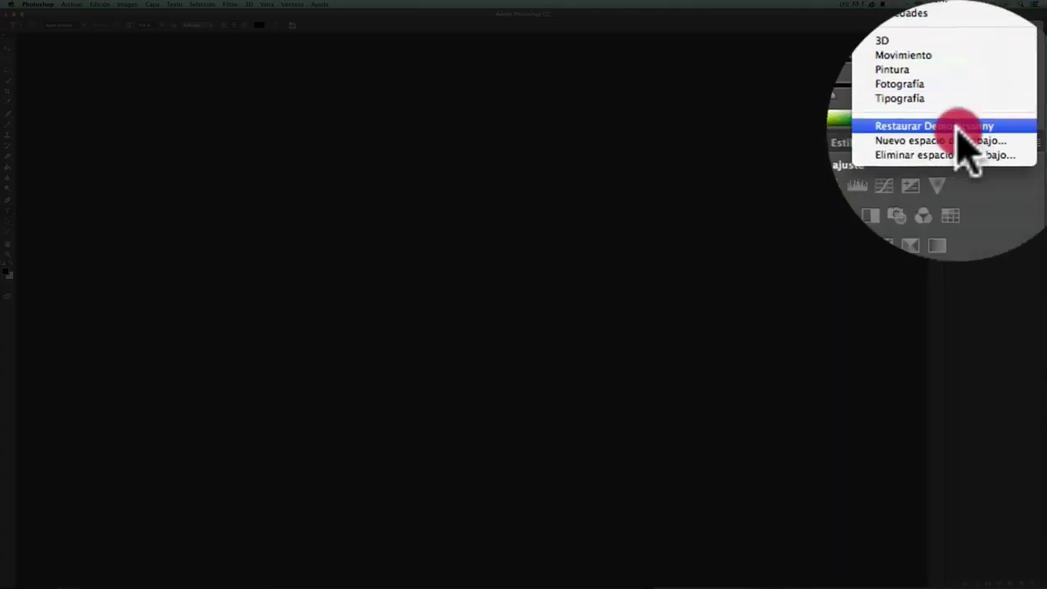
pyautogui.click(957, 131)
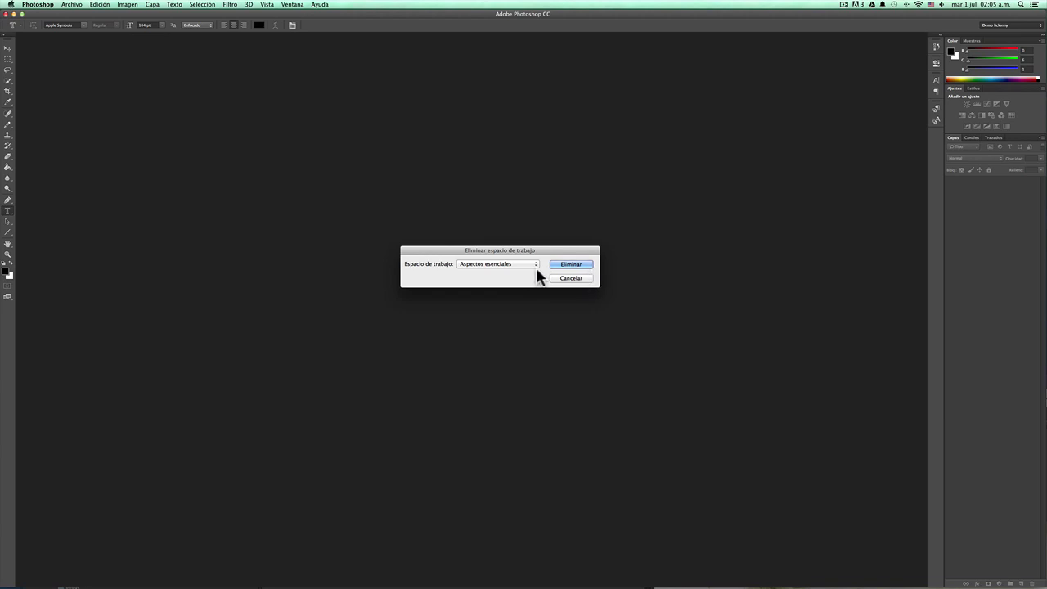
# Cancel the workspace deletion and make Aspectos esenciales the active workspace again
pyautogui.click(535, 264)
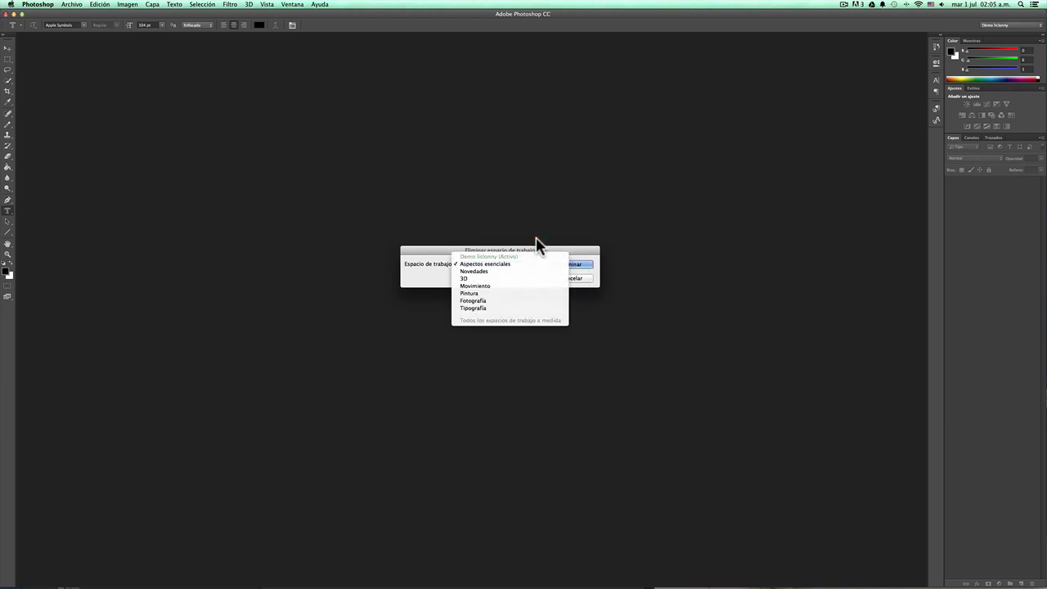
pyautogui.click(528, 262)
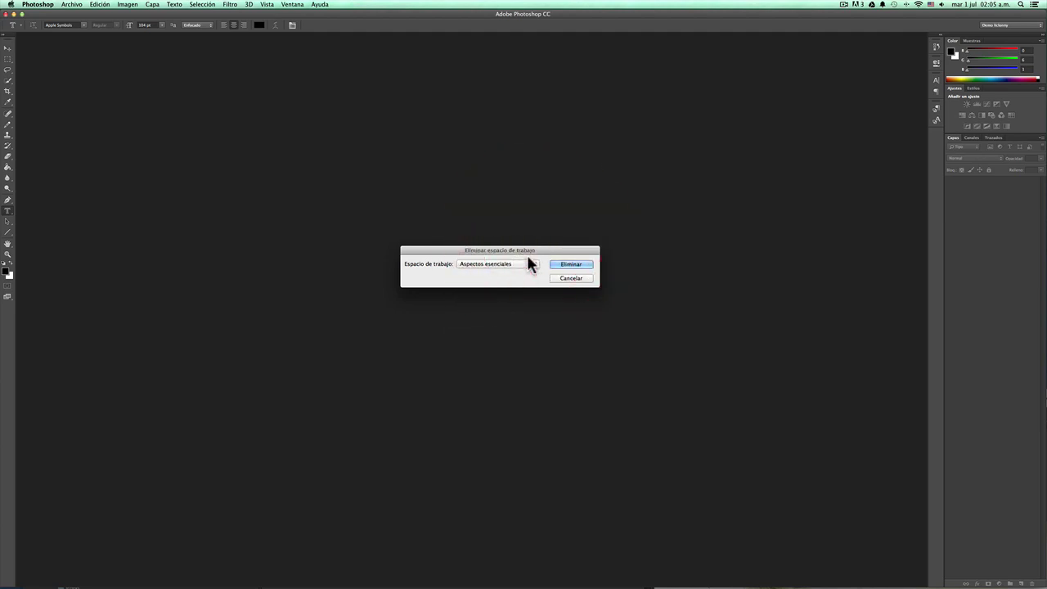
pyautogui.click(571, 279)
pyautogui.click(1009, 25)
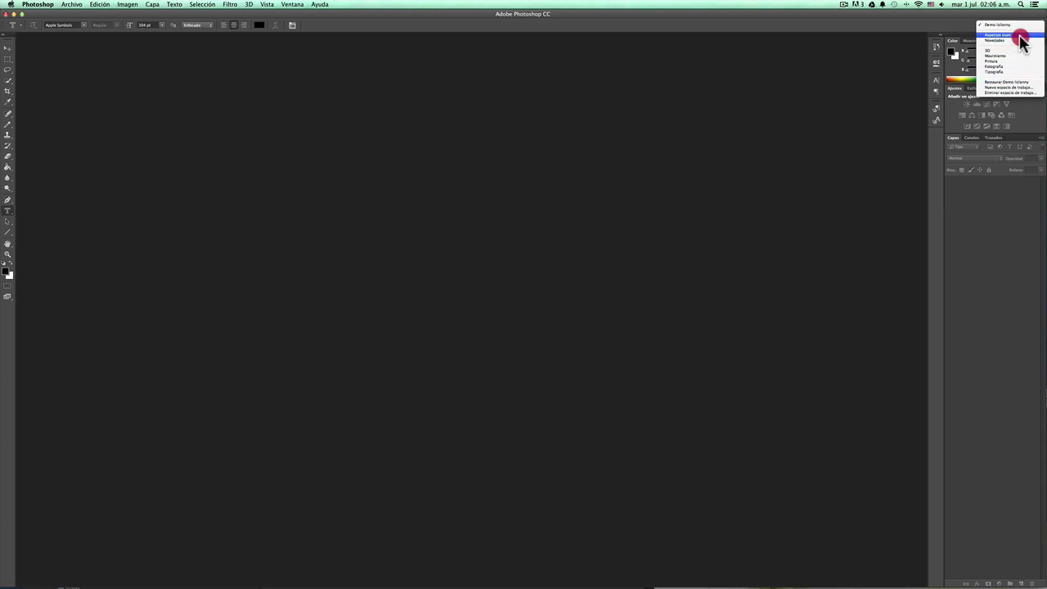
pyautogui.click(1014, 35)
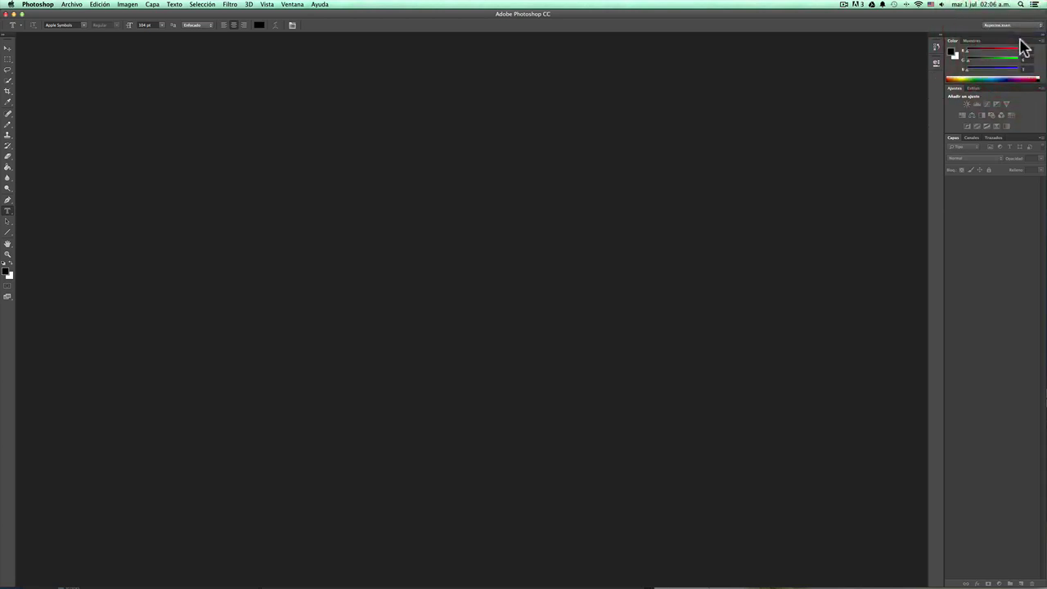
# Delete the custom demo workspace, returning to Aspectos esenciales
pyautogui.moveTo(1014, 26); pyautogui.dragTo(1017, 84)
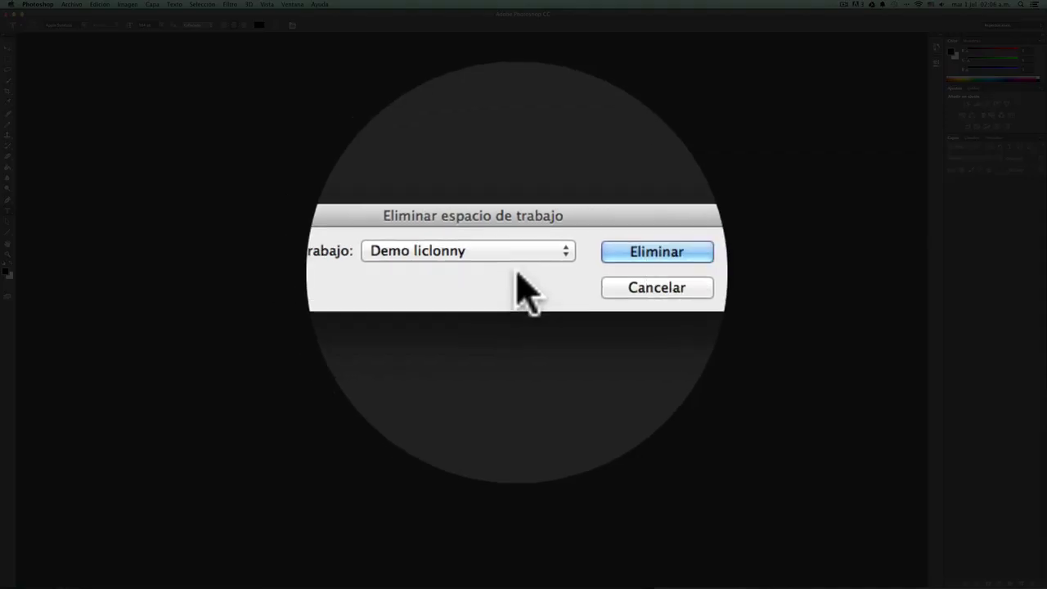
pyautogui.click(565, 264)
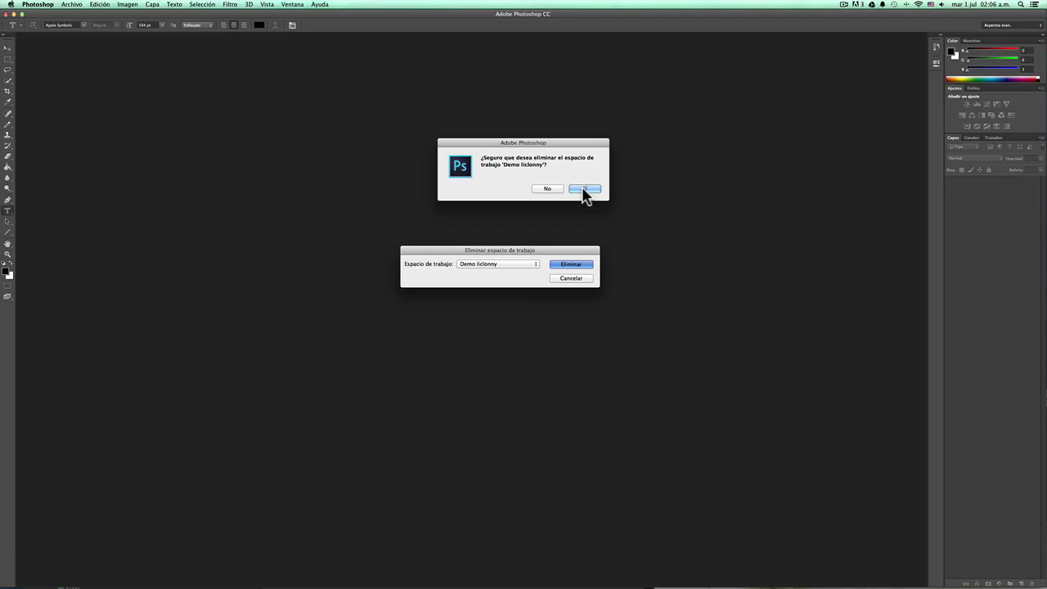
pyautogui.click(583, 188)
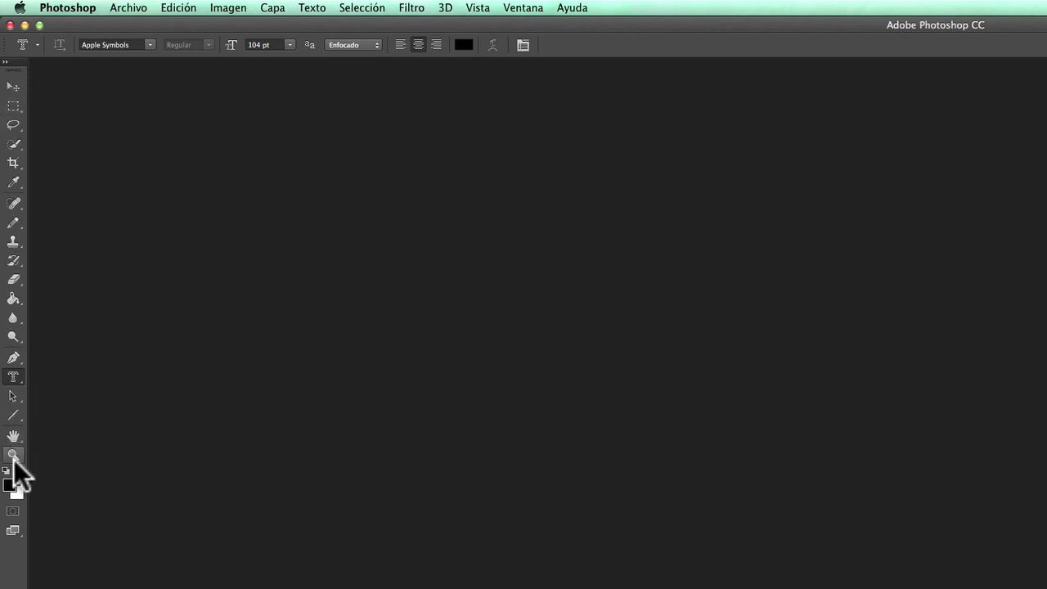
# Toggle the toolbar to two columns and back, then float it off the left dock
pyautogui.click(6, 63)
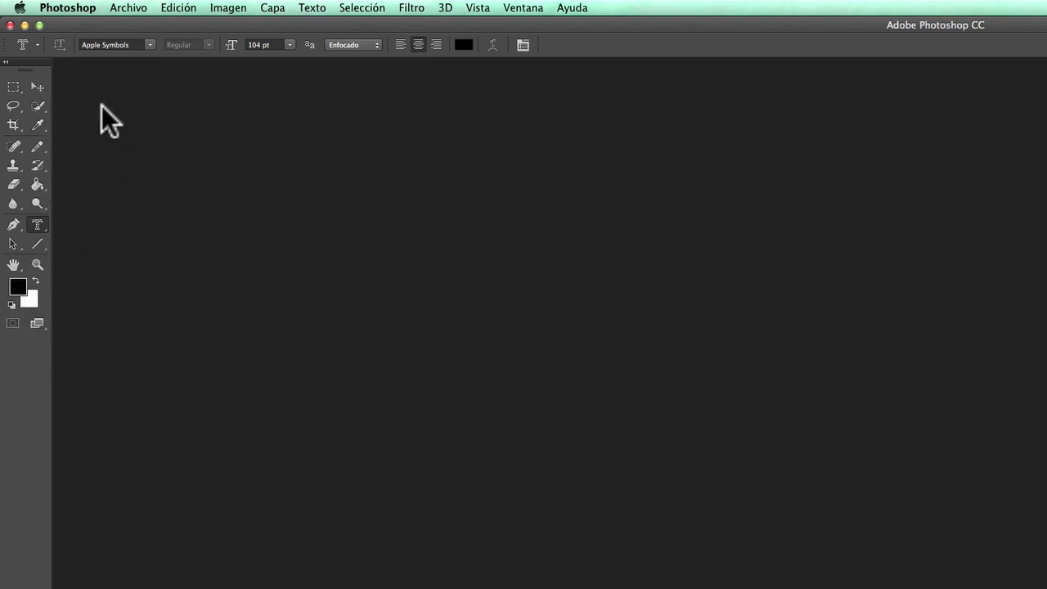
pyautogui.click(6, 62)
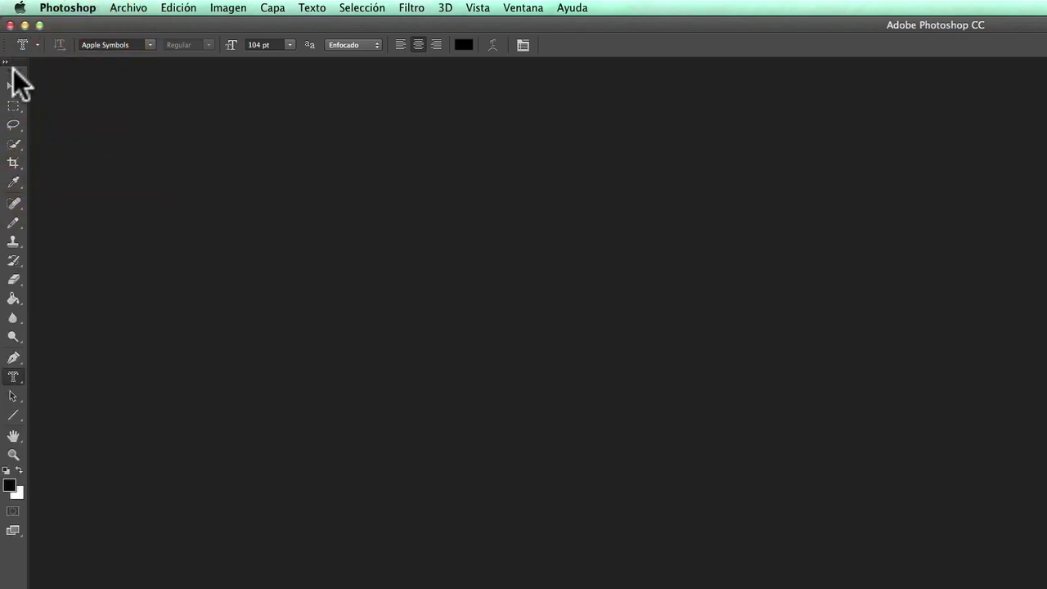
pyautogui.moveTo(17, 76)
pyautogui.mouseDown()
pyautogui.moveTo(88, 113)
pyautogui.moveTo(847, 165)
pyautogui.moveTo(851, 11)
pyautogui.moveTo(864, 115)
pyautogui.moveTo(1008, 31)
pyautogui.moveTo(998, 59)
pyautogui.moveTo(1046, 65)
pyautogui.moveTo(985, 145)
pyautogui.moveTo(843, 139)
pyautogui.moveTo(854, 93)
pyautogui.mouseUp()
# Try the toolbar in the right panel dock beside History, then return it to the left edge
pyautogui.moveTo(849, 49)
pyautogui.mouseDown()
pyautogui.moveTo(857, 129)
pyautogui.moveTo(847, 120)
pyautogui.moveTo(857, 118)
pyautogui.mouseUp()
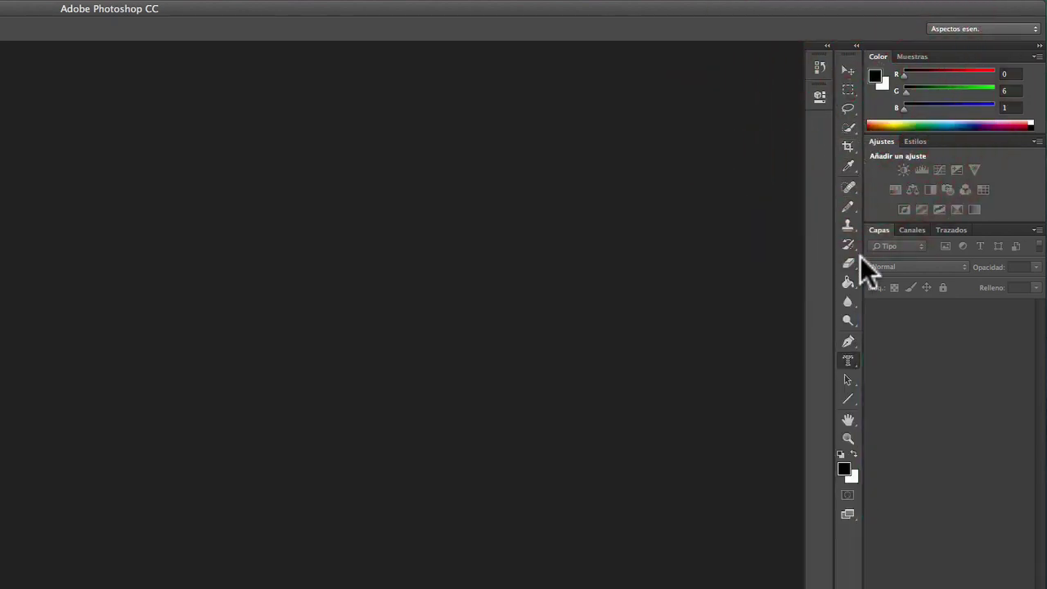
pyautogui.click(820, 70)
pyautogui.click(821, 70)
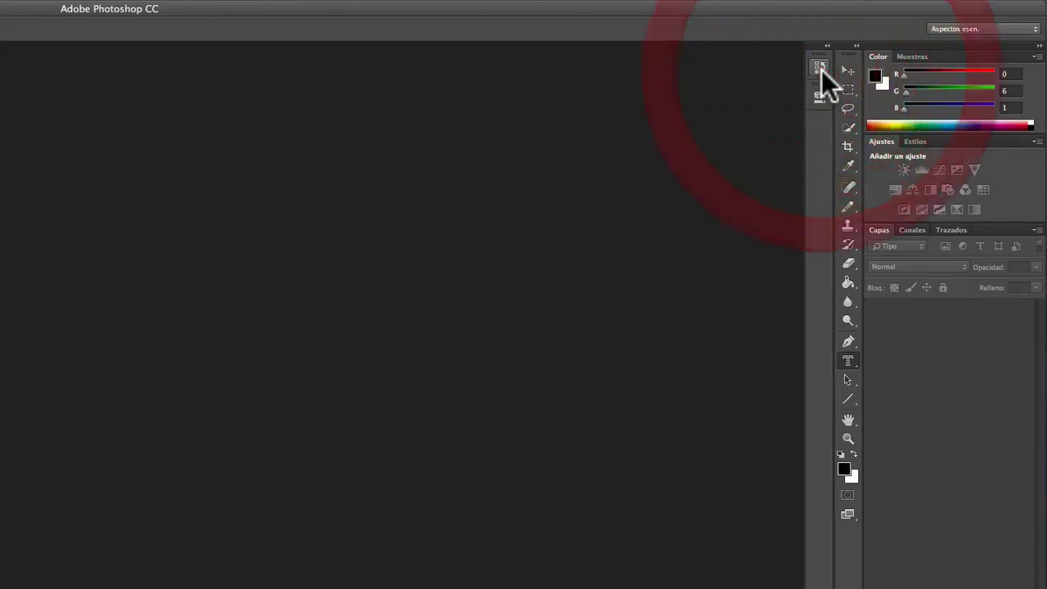
pyautogui.moveTo(848, 50); pyautogui.dragTo(797, 79)
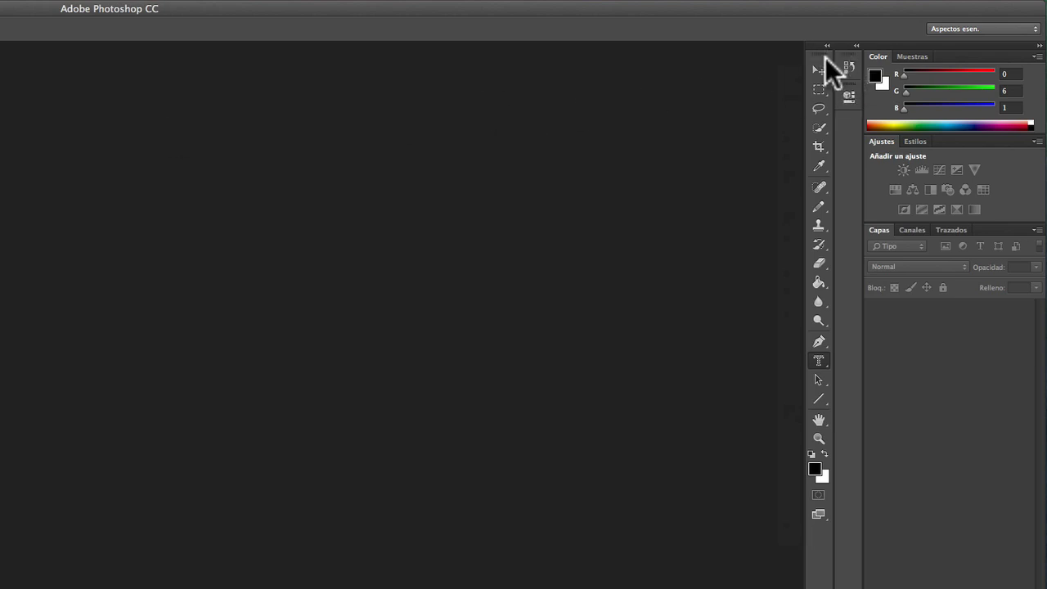
pyautogui.moveTo(826, 57)
pyautogui.mouseDown()
pyautogui.moveTo(594, 129)
pyautogui.moveTo(18, 73)
pyautogui.mouseUp()
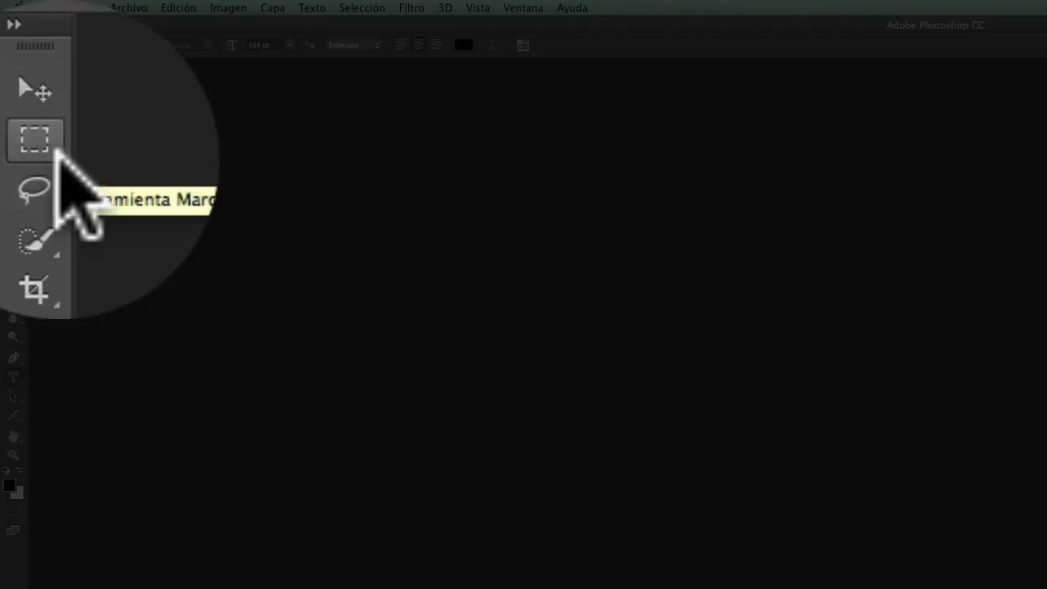
# Show the Marquee flyout, then select the Lasso tool and show its Lazo, poligonal and magnético variants
pyautogui.click(22, 112)
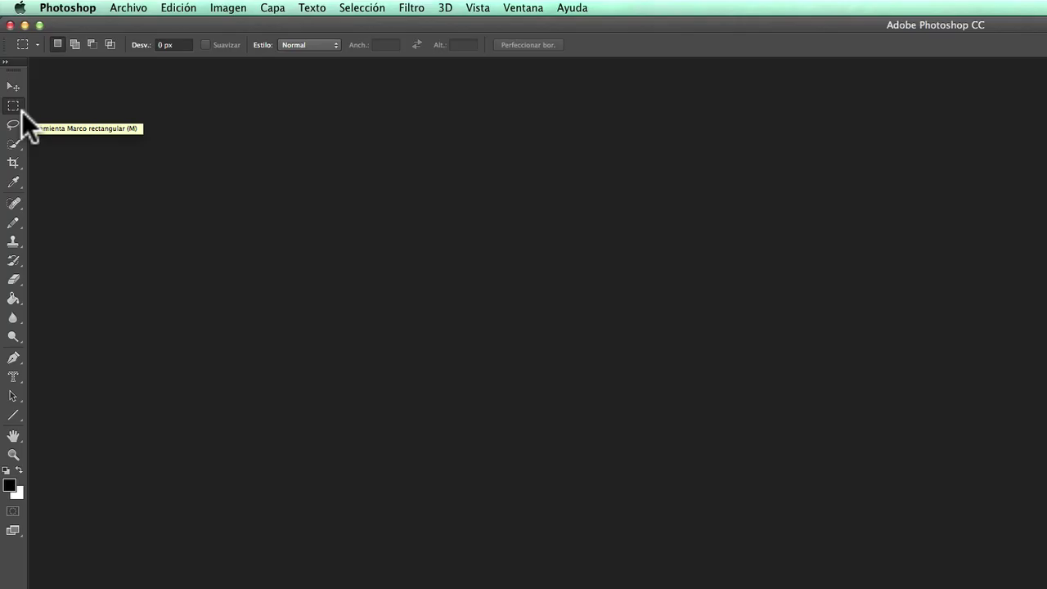
pyautogui.rightClick(23, 115)
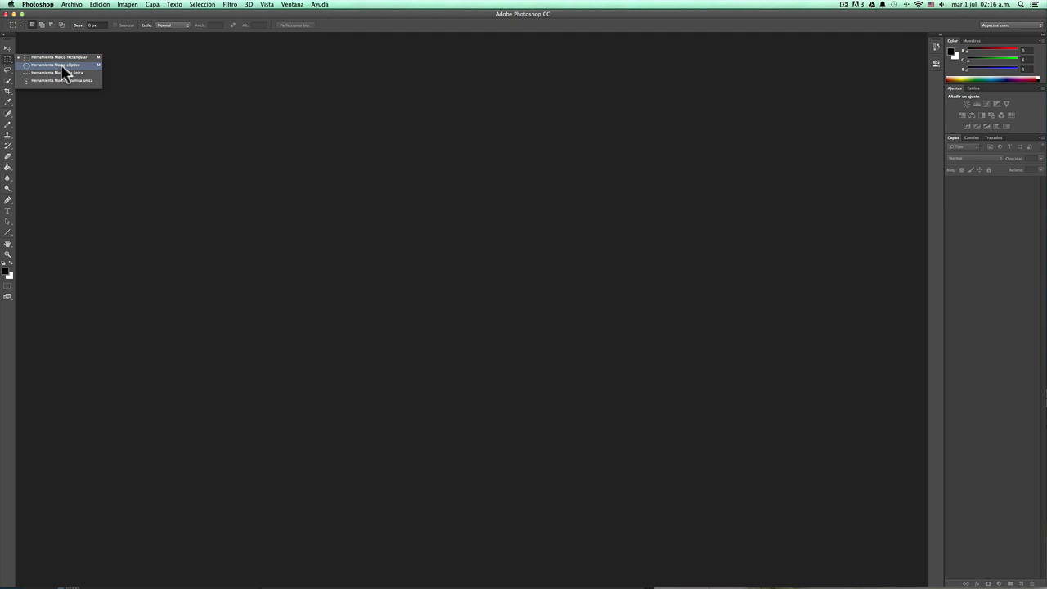
pyautogui.click(11, 72)
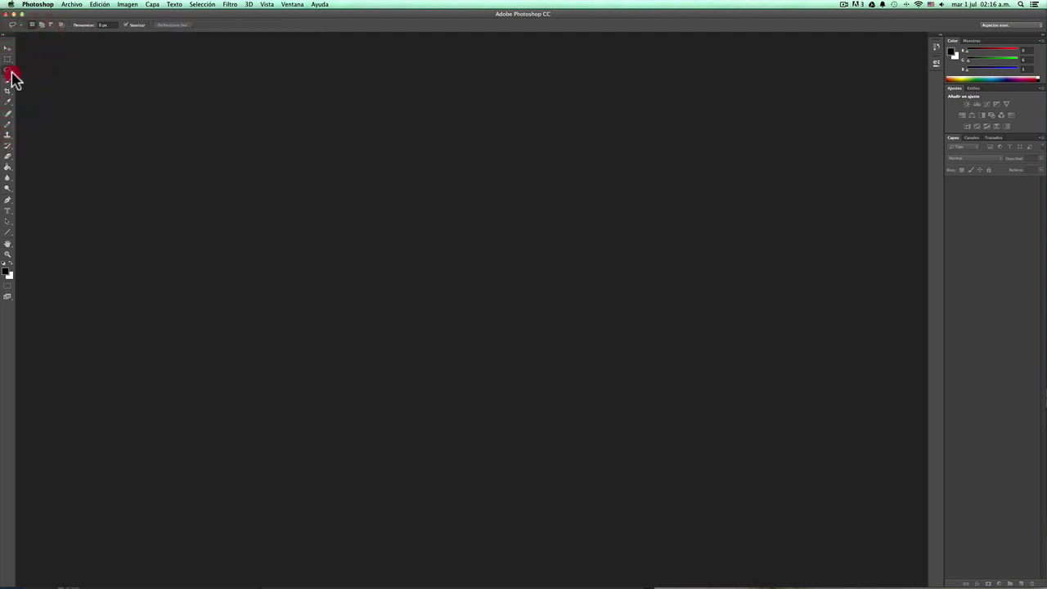
pyautogui.click(11, 74)
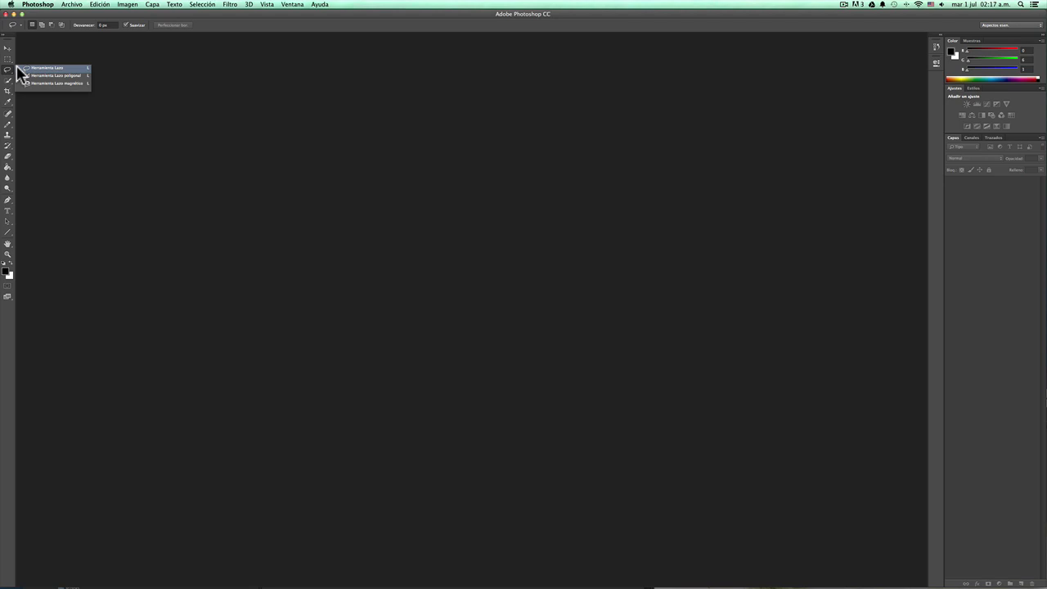
# Review General preferences with 'Usar tecla Mayús para cambiar de herramienta' on, then activate Lasso with L
pyautogui.click(38, 5)
pyautogui.moveTo(43, 30)
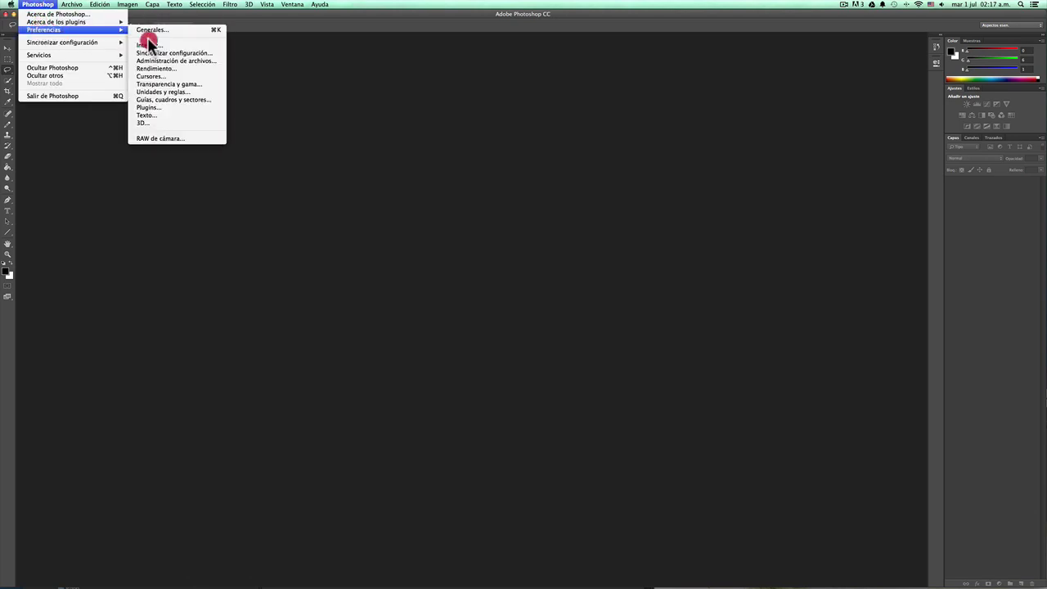
pyautogui.click(156, 31)
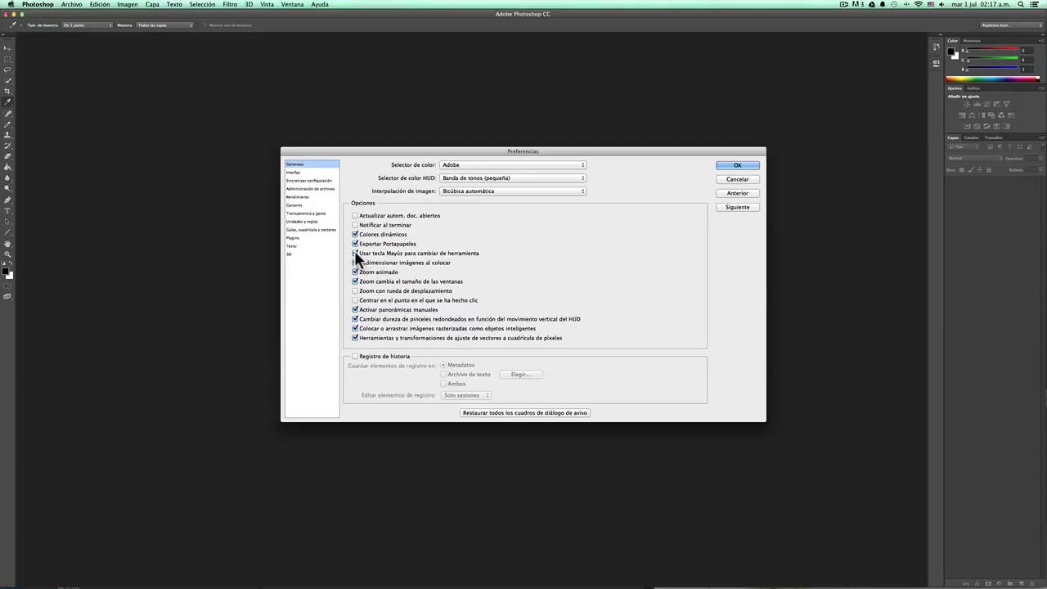
pyautogui.click(730, 168)
pyautogui.press('l')
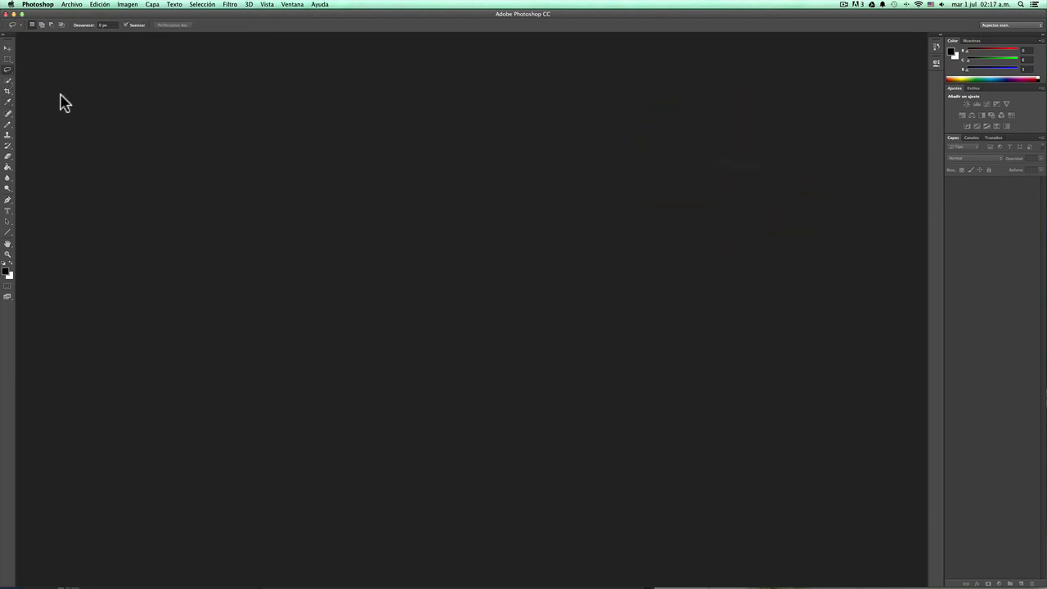
# Cycle the lasso variants with Shift+L, ending on the Polygonal Lasso
pyautogui.click(8, 58)
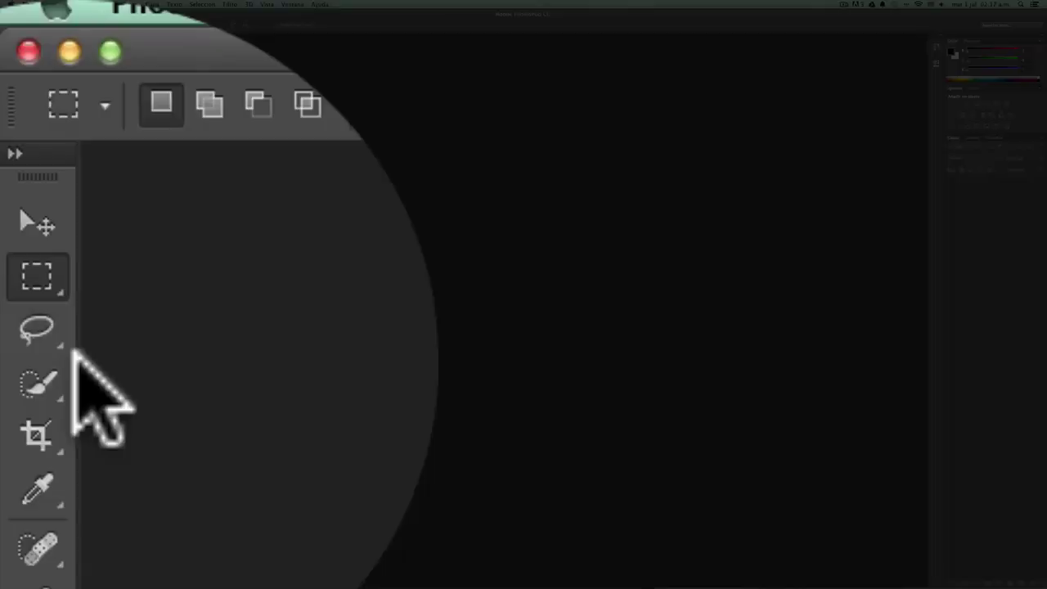
pyautogui.press('l')
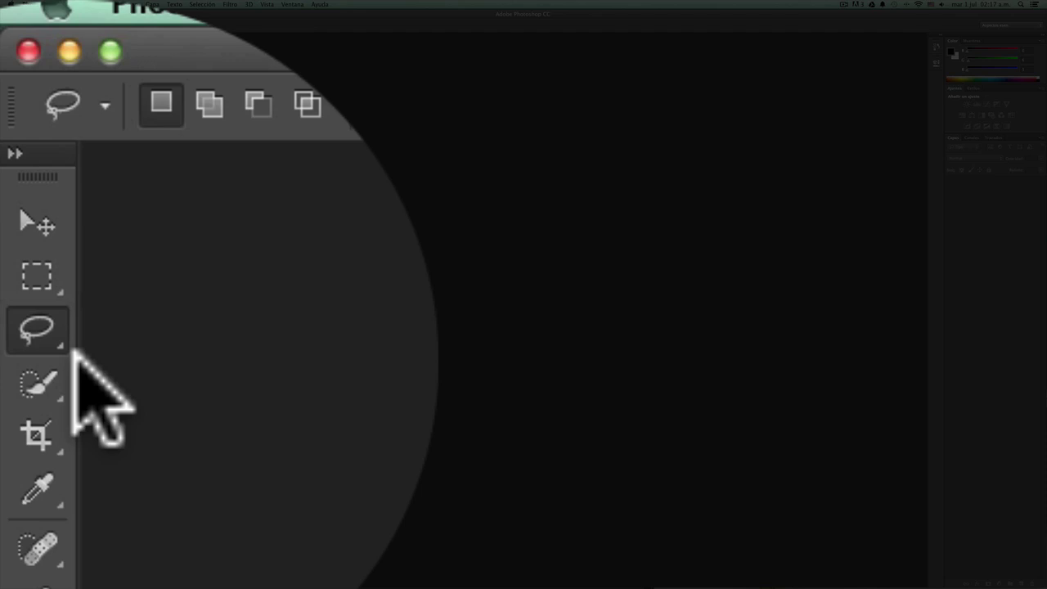
pyautogui.hotkey('shift', 'l')
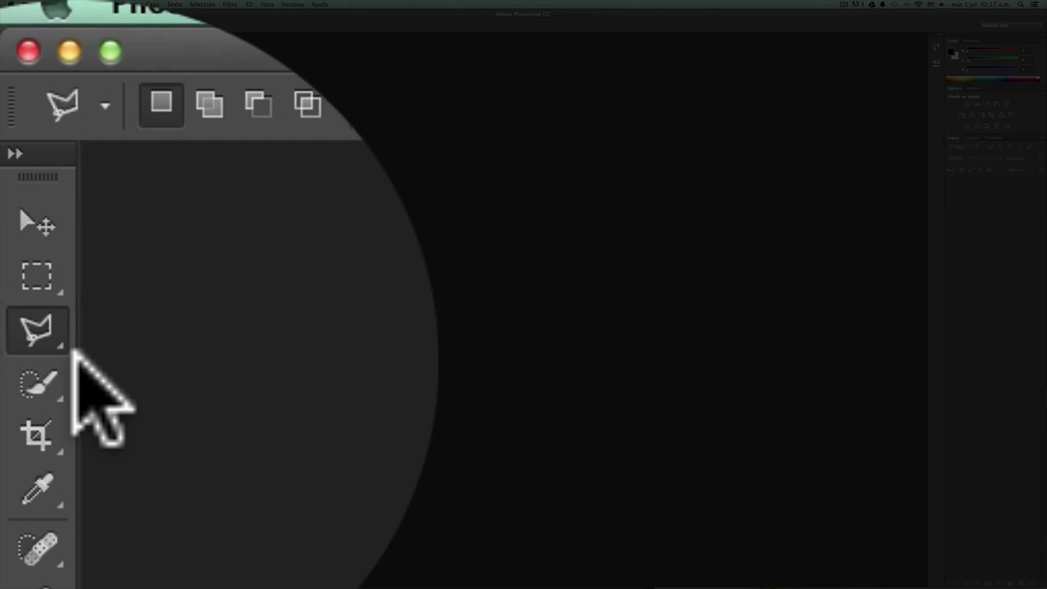
pyautogui.hotkey('shift', 'l')
pyautogui.hotkey('shift', 'l')
pyautogui.hotkey('shift', 'l')
pyautogui.hotkey('shift', 'l')
pyautogui.hotkey('shift', 'l')
pyautogui.hotkey('shift', 'l')
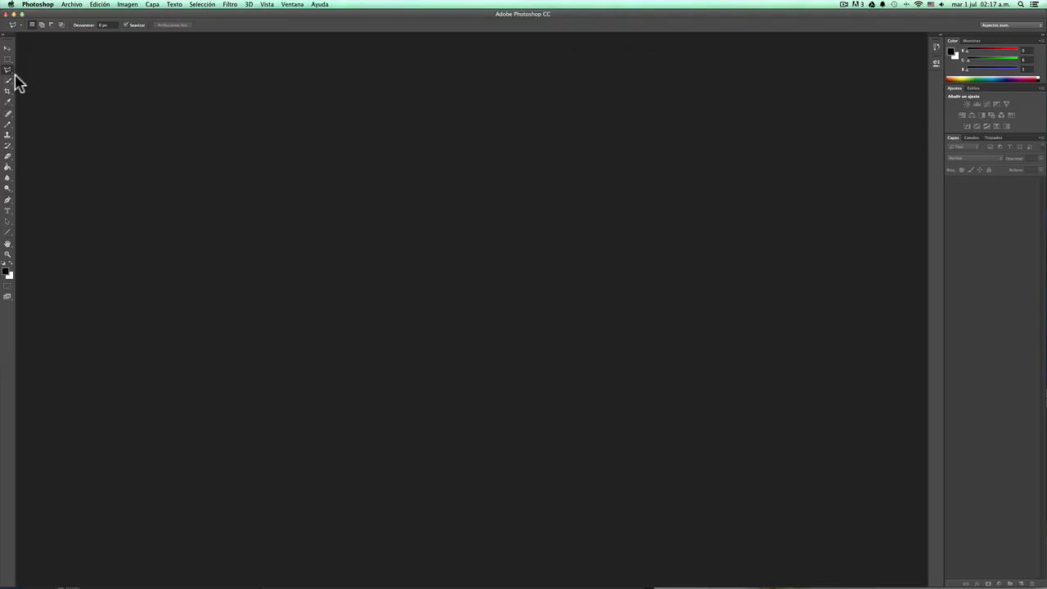
pyautogui.hotkey('shift', 'l')
pyautogui.hotkey('shift', 'l')
pyautogui.hotkey('shift', 'l')
pyautogui.hotkey('shift', 'l')
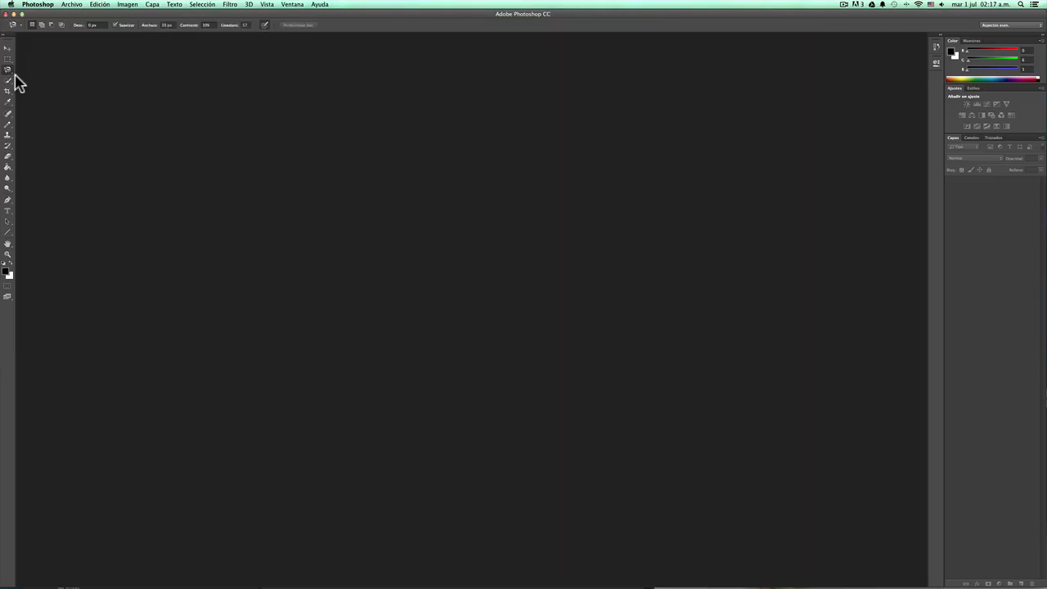
pyautogui.hotkey('shift', 'l')
pyautogui.hotkey('shift', 'l')
pyautogui.hotkey('shift', 'l')
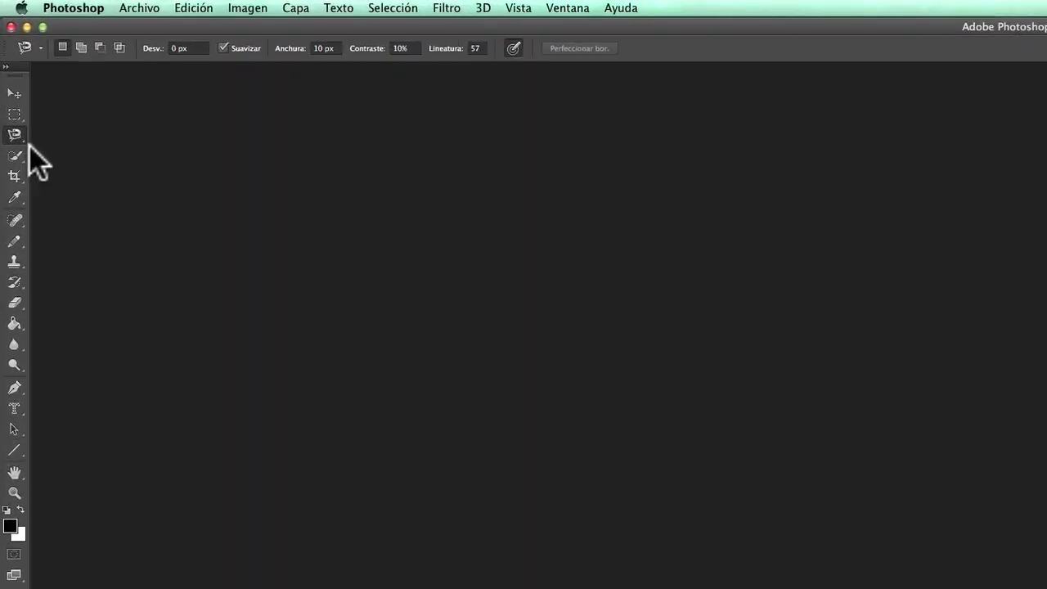
pyautogui.hotkey('shift', 'l')
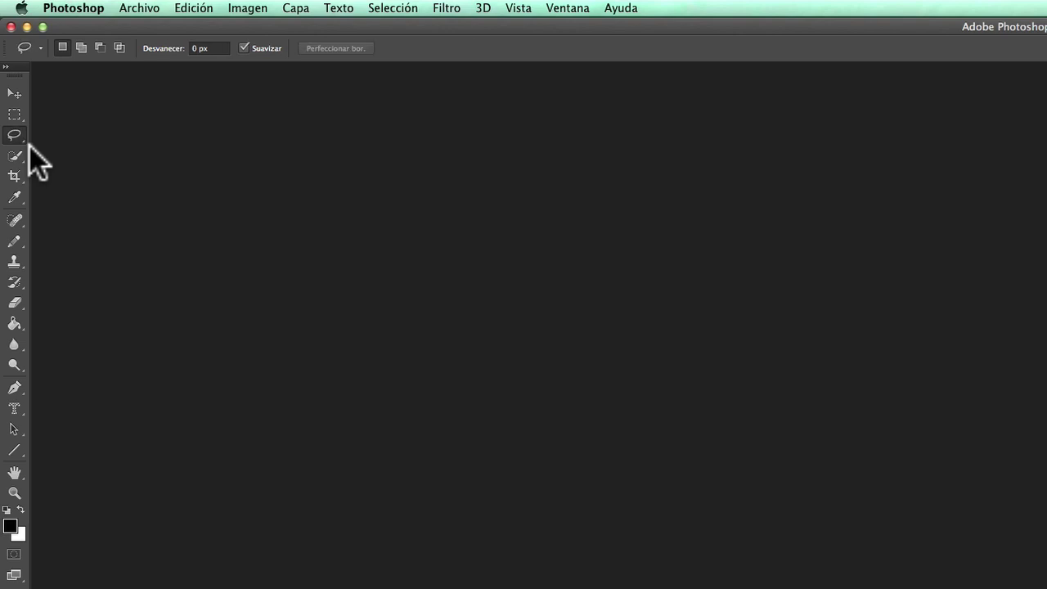
pyautogui.hotkey('shift', 'l')
pyautogui.hotkey('shift', 'l')
pyautogui.hotkey('shift', 'l')
pyautogui.hotkey('shift', 'l')
pyautogui.hotkey('shift', 'l')
pyautogui.hotkey('shift', 'l')
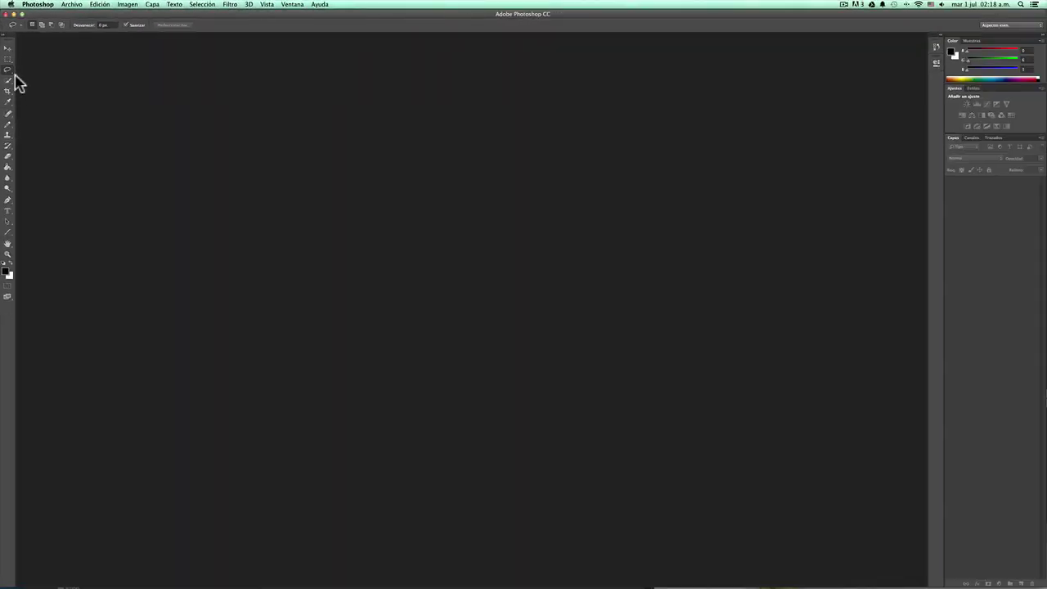
pyautogui.hotkey('shift', 'l')
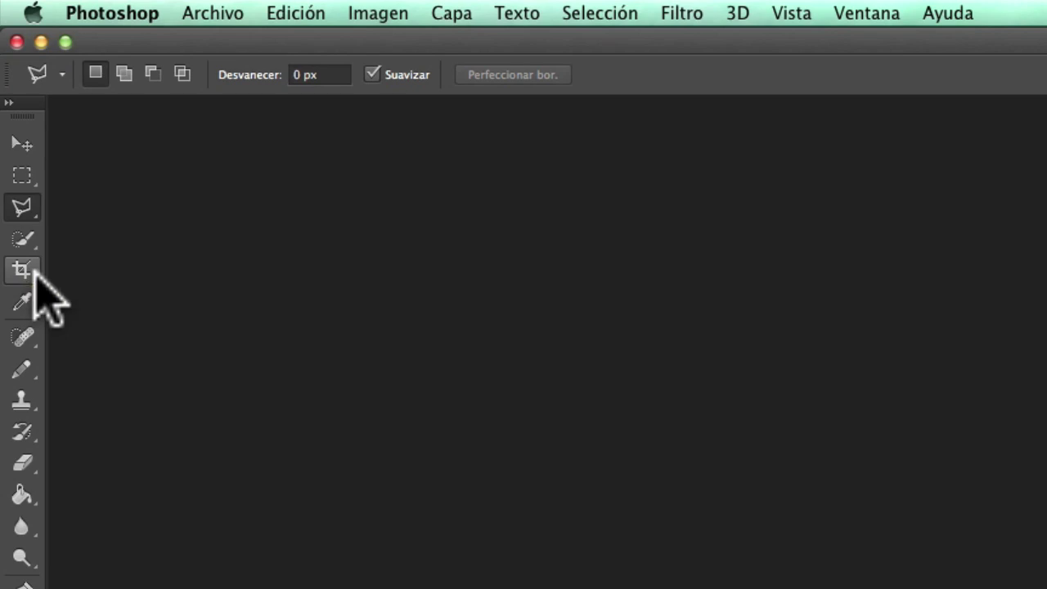
# Show the Crop tool flyout, then cycle crop variants with Shift+C
pyautogui.click(34, 273)
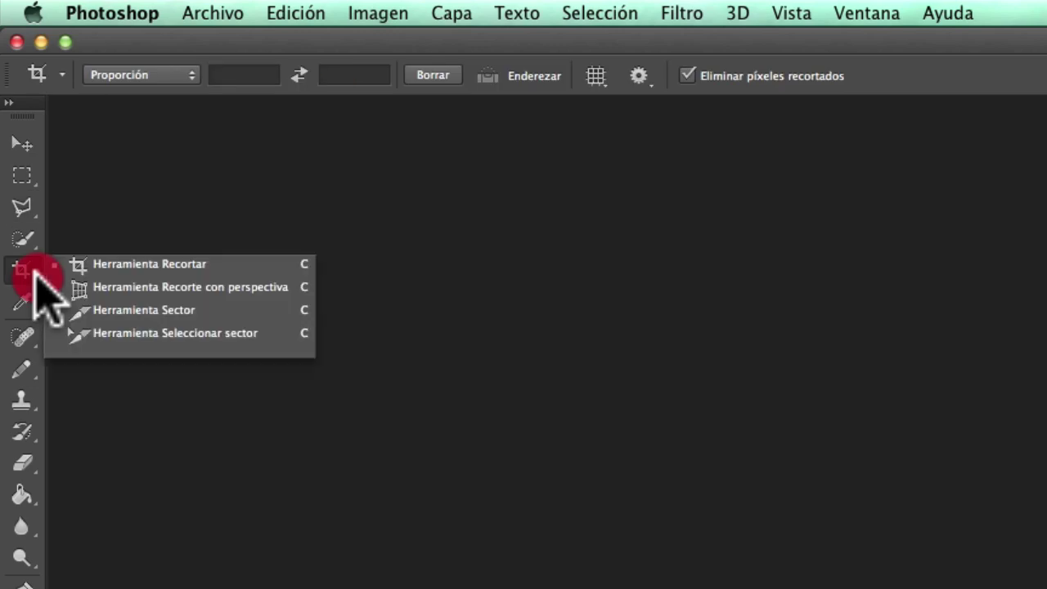
pyautogui.click(489, 397)
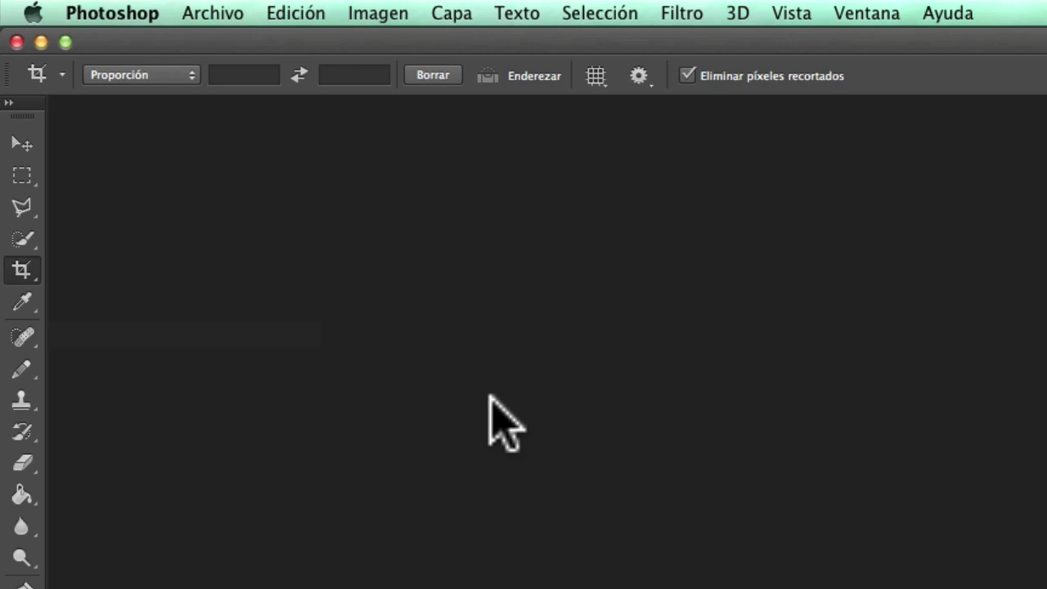
pyautogui.hotkey('shift', 'c')
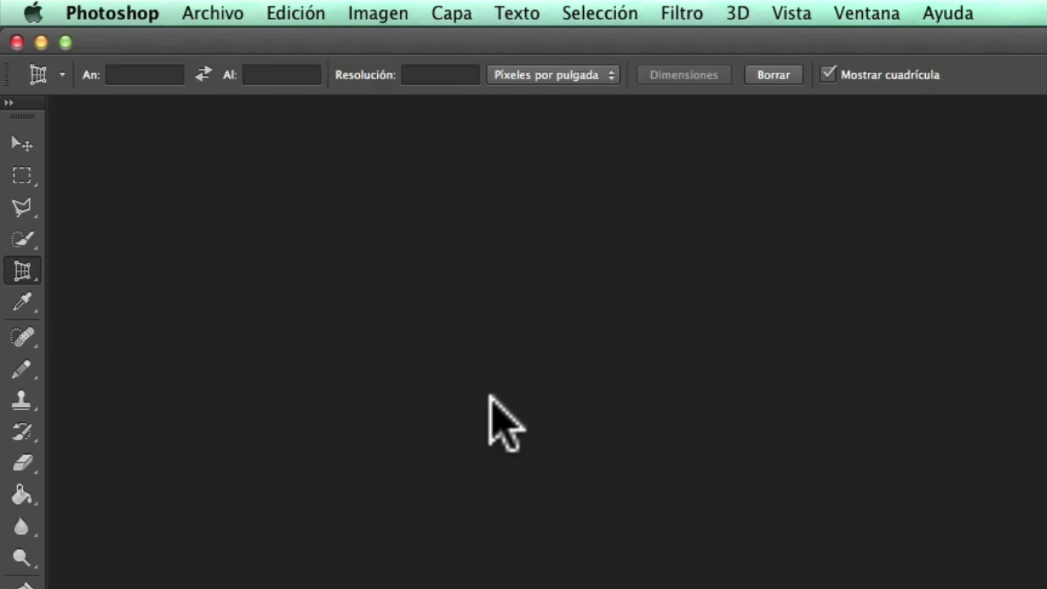
pyautogui.hotkey('shift', 'c')
pyautogui.hotkey('shift', 'c')
pyautogui.hotkey('shift', 'c')
pyautogui.hotkey('shift', 'c')
pyautogui.hotkey('shift', 'c')
pyautogui.hotkey('shift', 'c')
pyautogui.hotkey('shift', 'c')
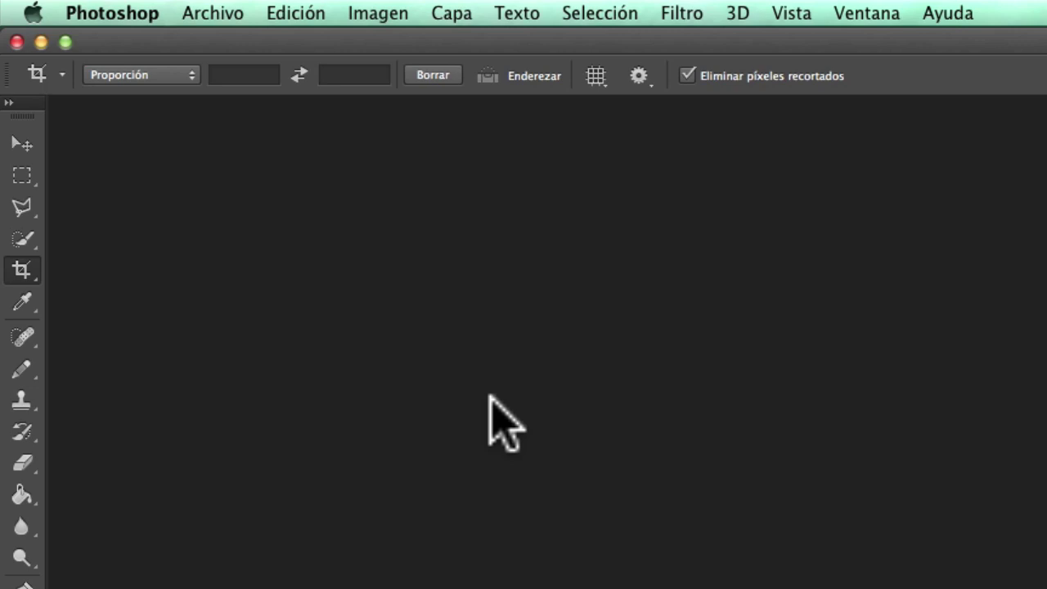
# Toggle rectangular and elliptical marquees with M and Shift+M, then switch to the Eyedropper
pyautogui.press('m')
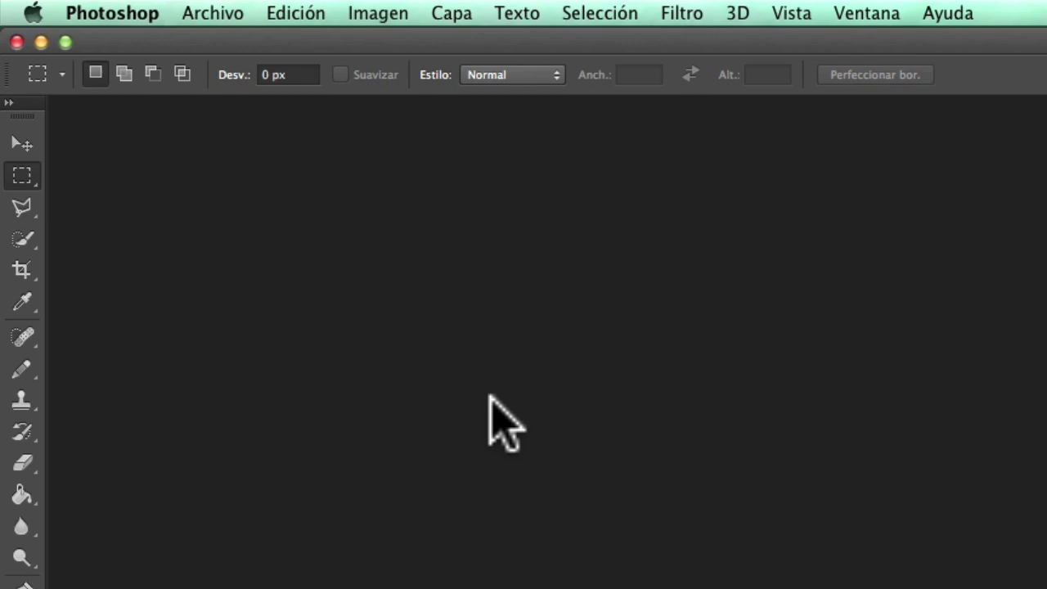
pyautogui.hotkey('shift', 'm')
pyautogui.hotkey('shift', 'm')
pyautogui.hotkey('shift', 'm')
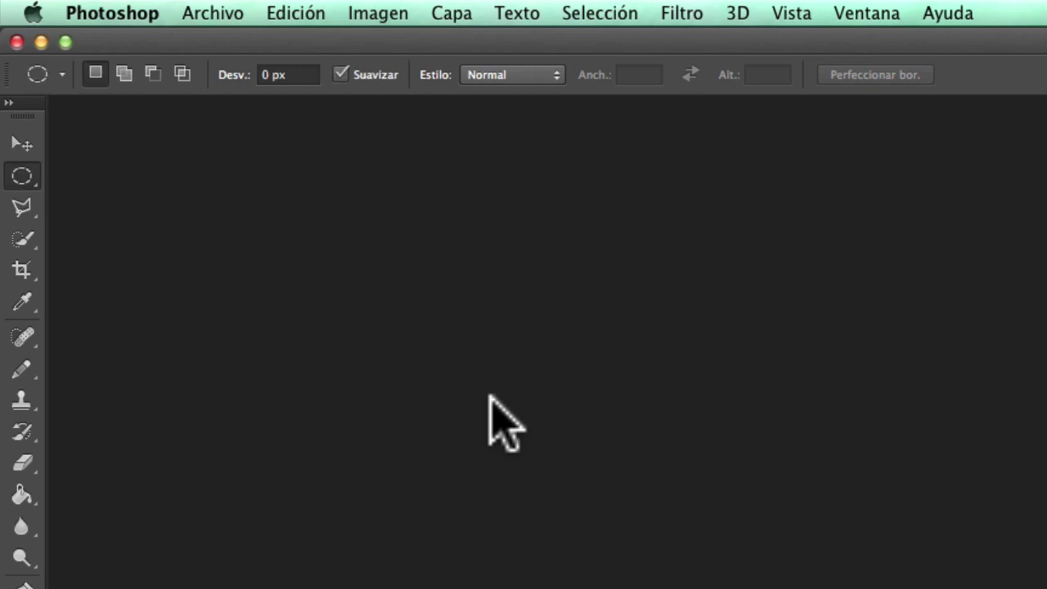
pyautogui.hotkey('shift', 'm')
pyautogui.hotkey('shift', 'm')
pyautogui.hotkey('shift', 'm')
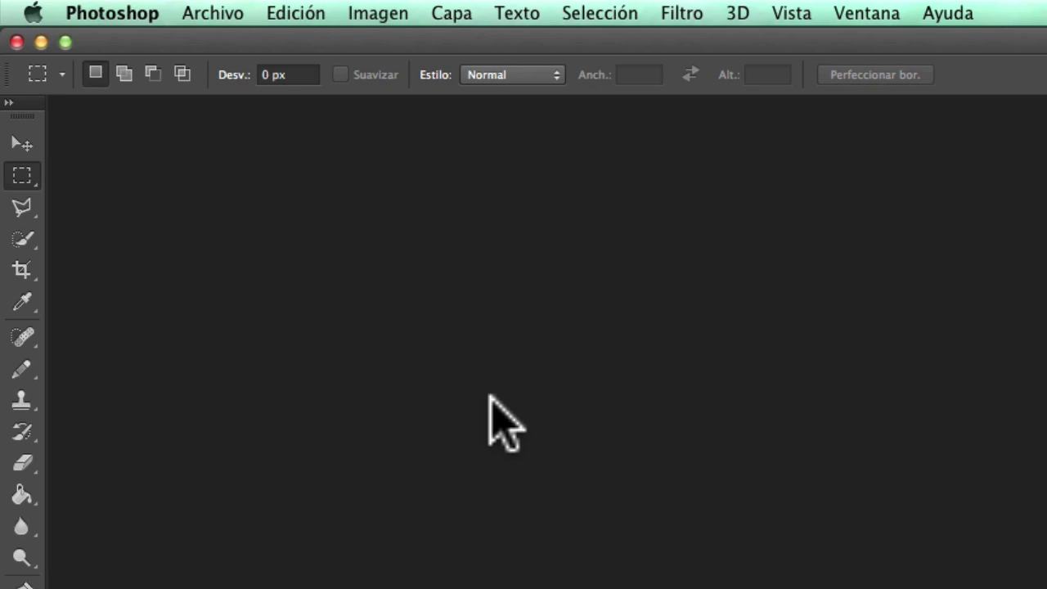
pyautogui.hotkey('shift', 'm')
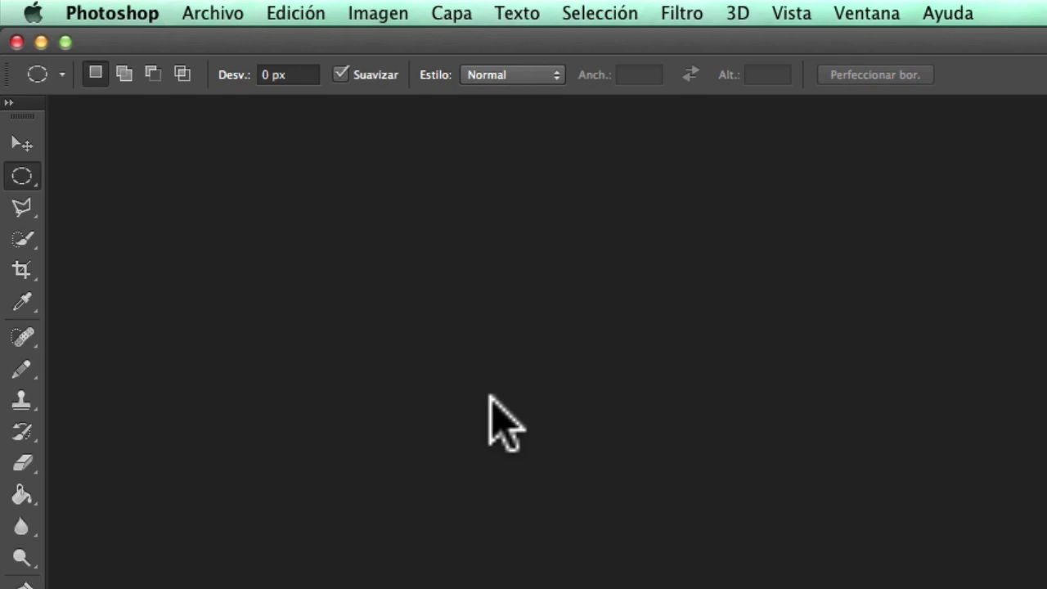
pyautogui.hotkey('shift', 'm')
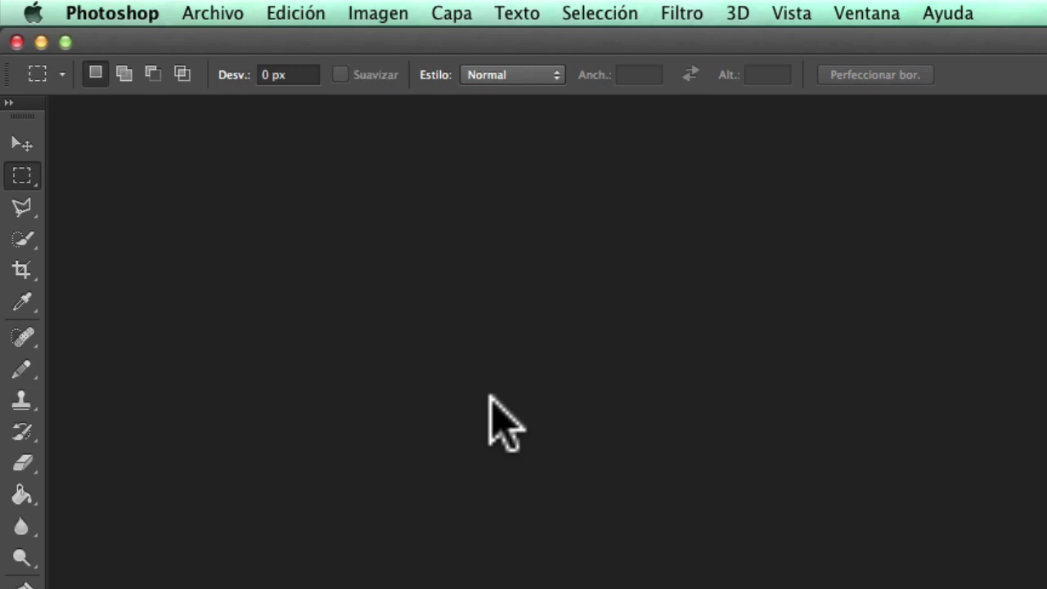
pyautogui.hotkey('shift', 'm')
pyautogui.hotkey('shift', 'm')
pyautogui.hotkey('shift', 'm')
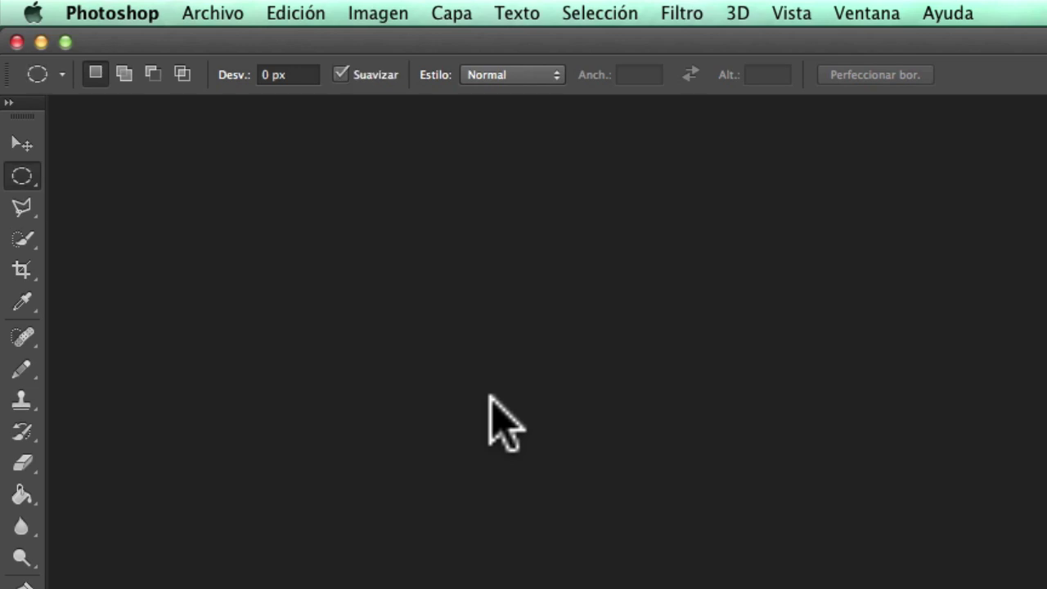
pyautogui.hotkey('shift', 'm')
pyautogui.hotkey('shift', 'm')
pyautogui.hotkey('shift', 'm')
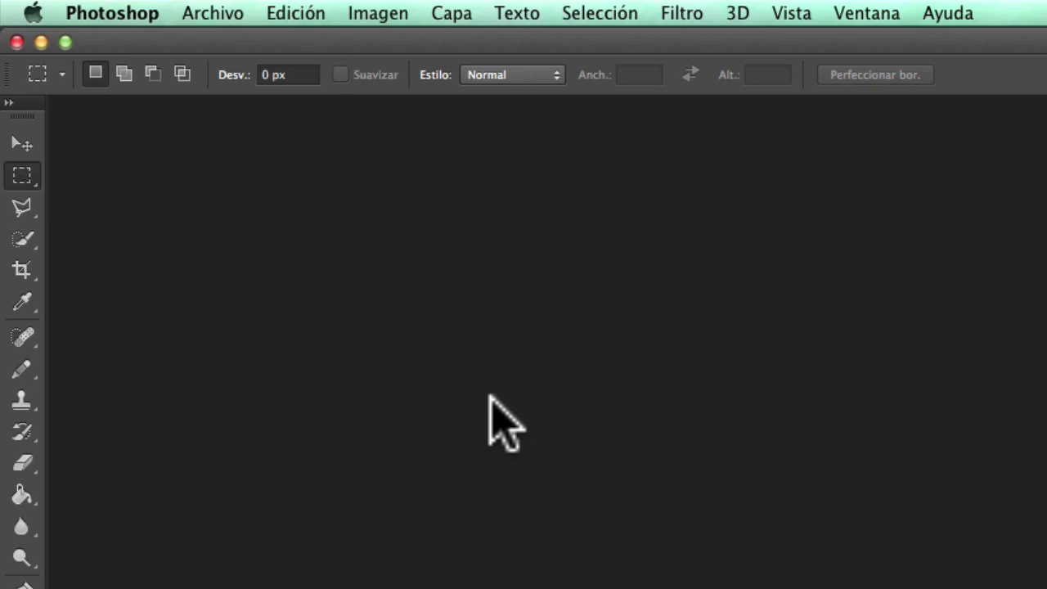
pyautogui.press('i')
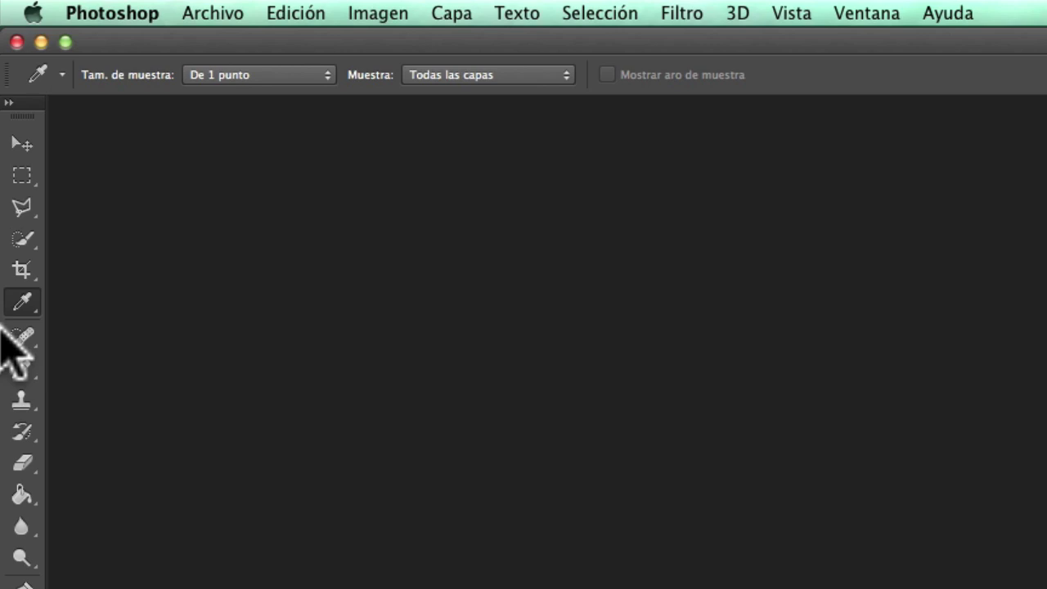
pyautogui.hotkey('shift', 'i')
pyautogui.hotkey('shift', 'i')
pyautogui.hotkey('shift', 'i')
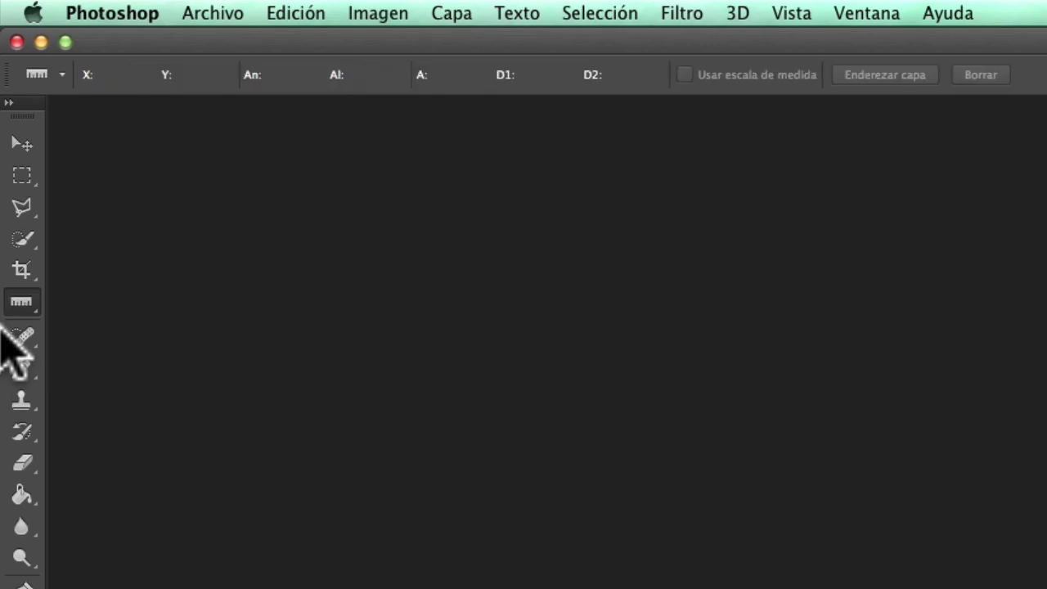
pyautogui.hotkey('shift', 'i')
pyautogui.hotkey('shift', 'i')
pyautogui.hotkey('shift', 'i')
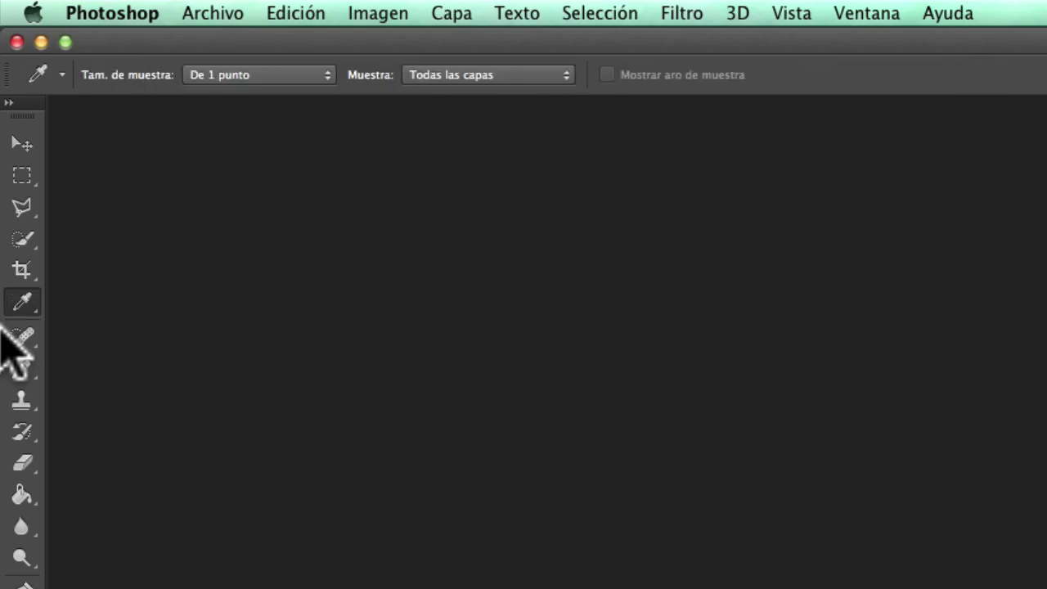
pyautogui.hotkey('shift', 'i')
pyautogui.hotkey('shift', 'i')
pyautogui.hotkey('shift', 'i')
pyautogui.hotkey('shift', 'i')
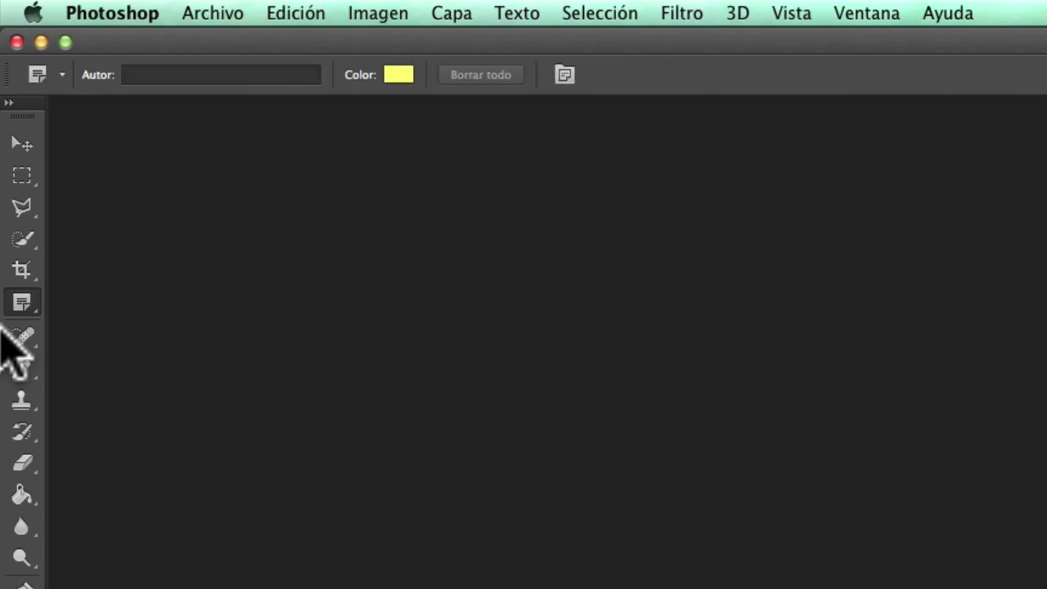
pyautogui.hotkey('shift', 'i')
pyautogui.hotkey('shift', 'i')
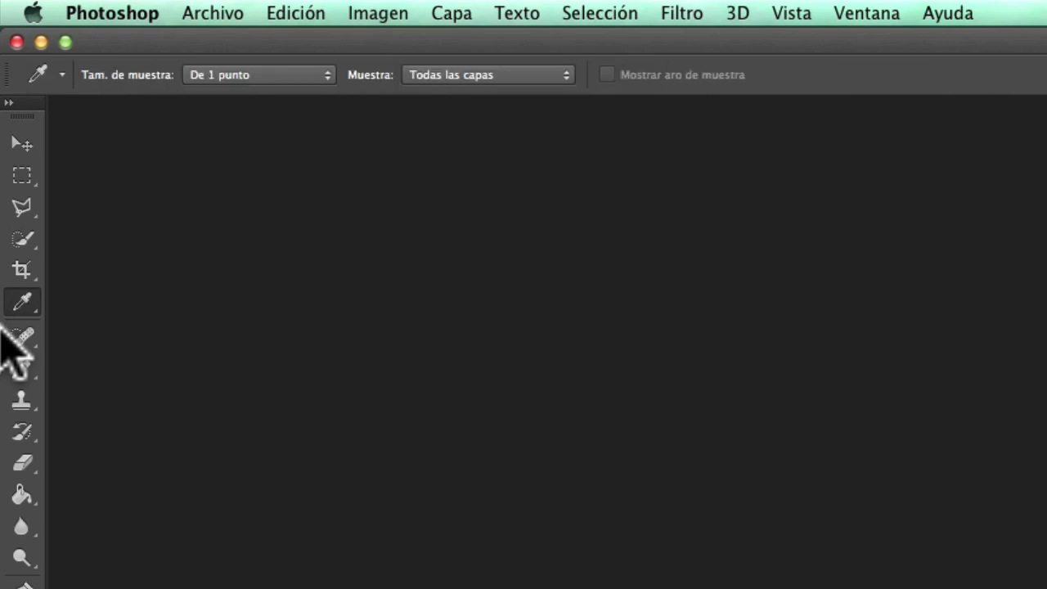
pyautogui.hotkey('shift', 'i')
pyautogui.hotkey('shift', 'i')
pyautogui.hotkey('shift', 'i')
pyautogui.hotkey('shift', 'i')
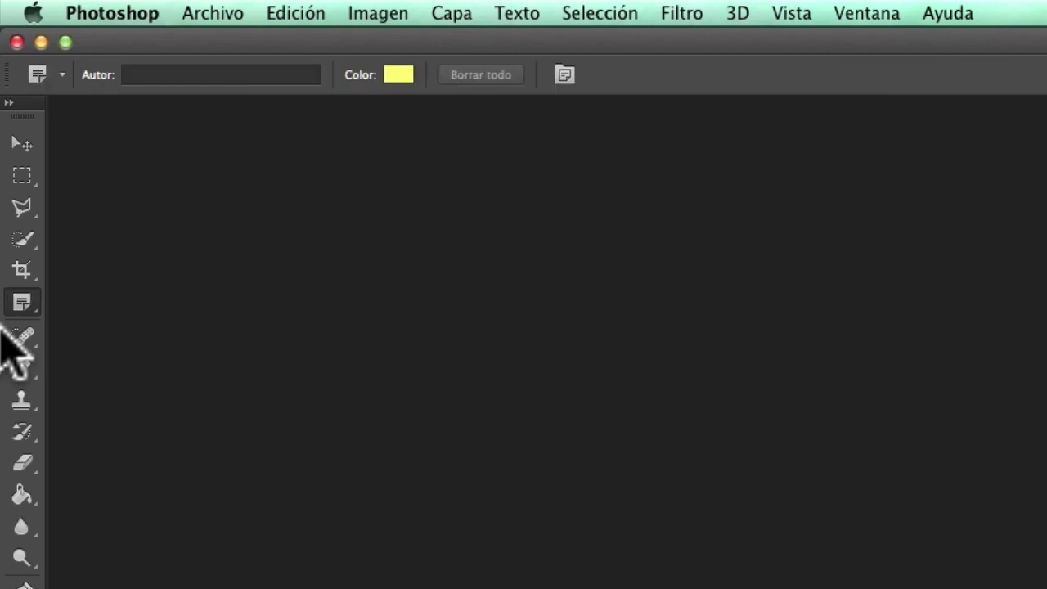
pyautogui.hotkey('shift', 'i')
pyautogui.hotkey('shift', 'i')
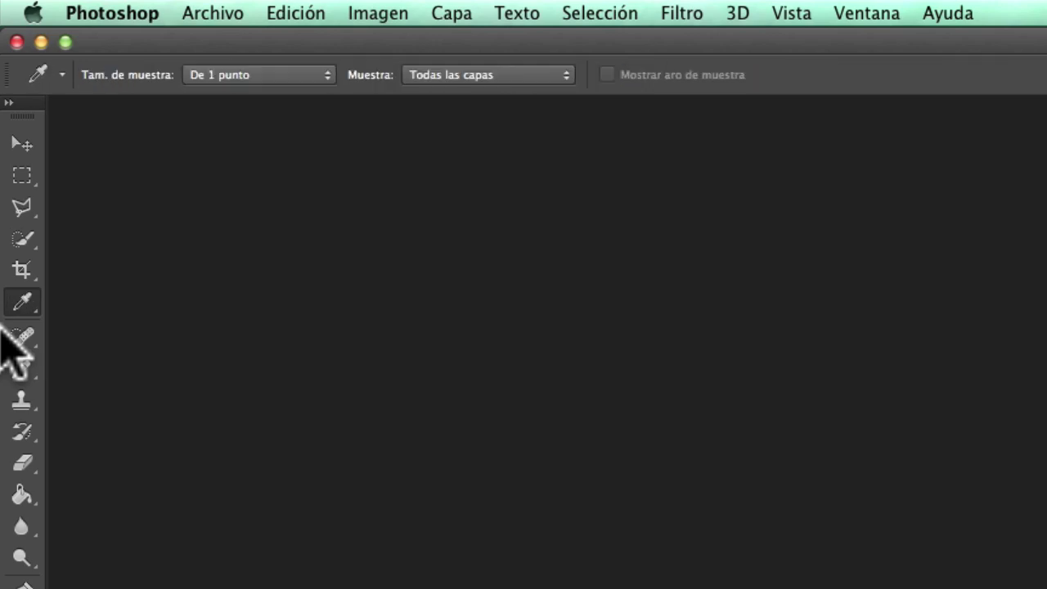